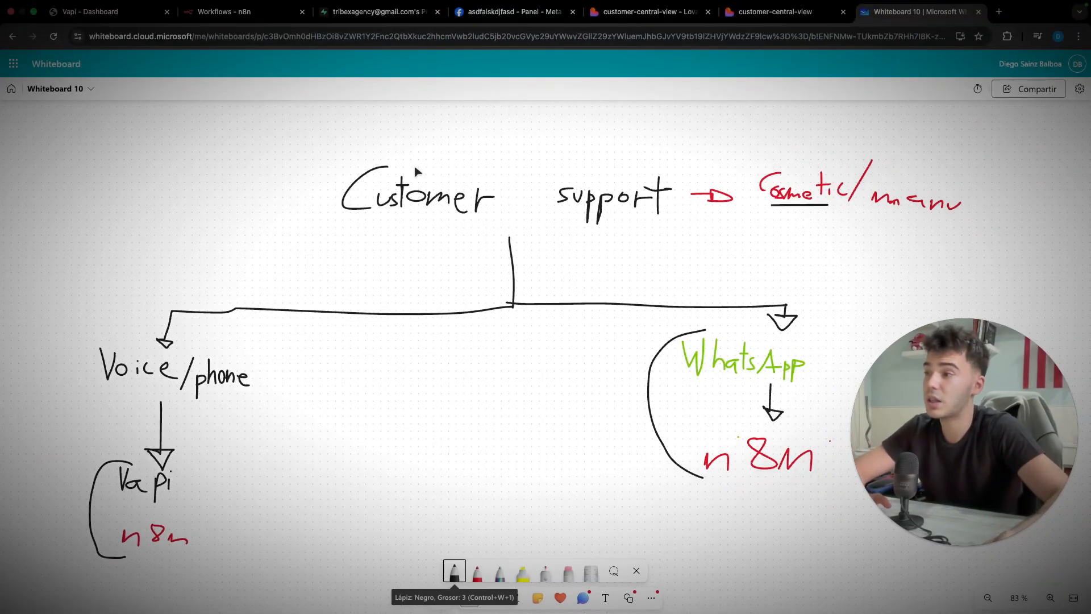
- Review the customer support diagram on the whiteboard, covering the Voice/phone branch and the WhatsApp branch with n8n
scroll(417, 172, "down", 3)
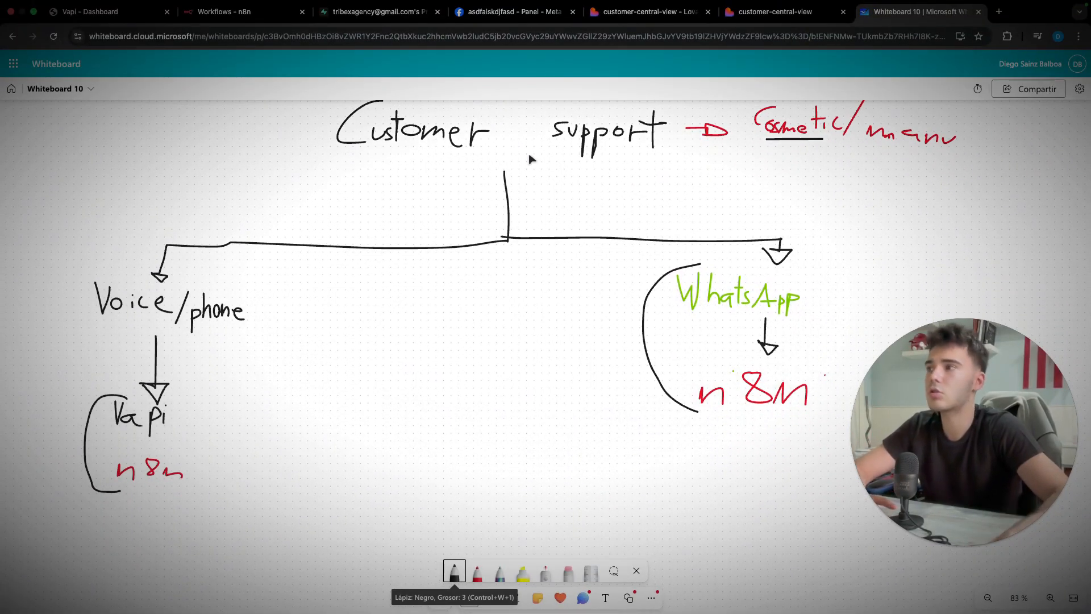
left_click_drag(77, 267, 229, 333)
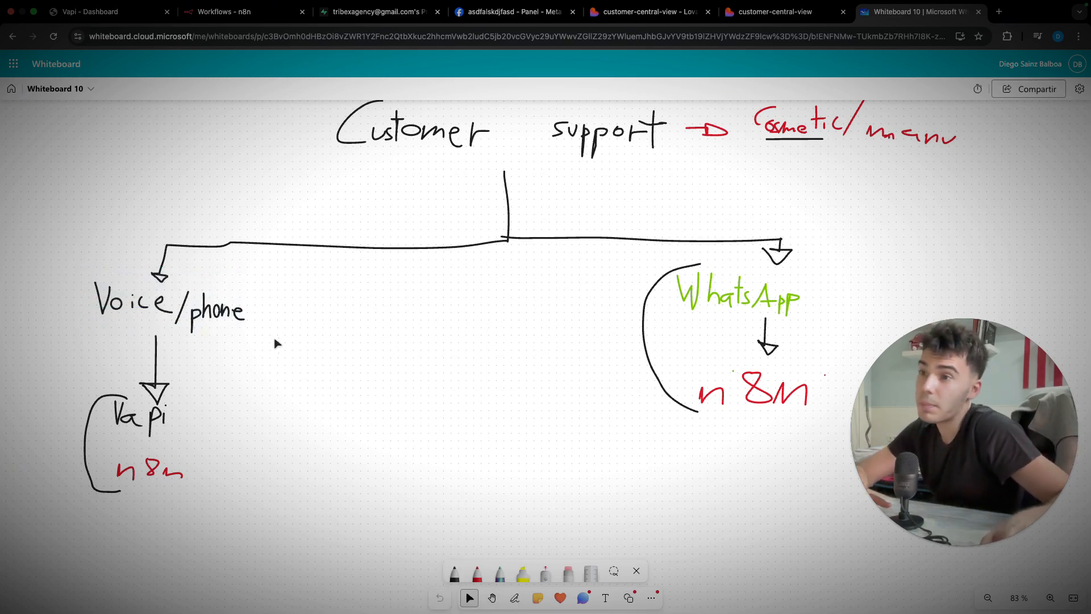
mouse_move(626, 262)
left_mouse_down()
mouse_move(811, 378)
mouse_move(838, 430)
left_mouse_up()
left_click(732, 461)
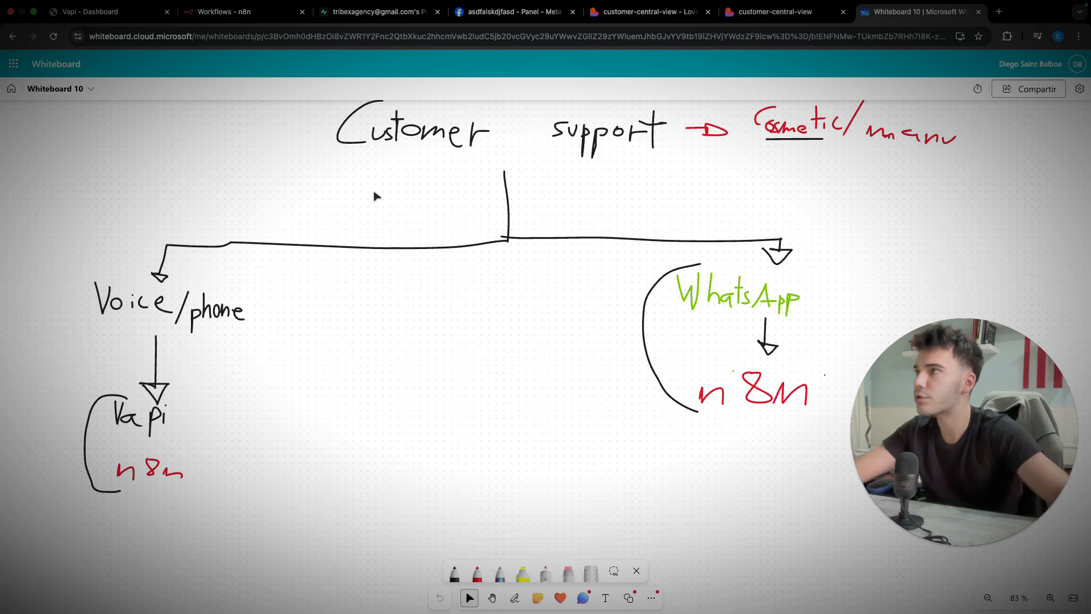
- Switch to the Vapi Customer support workflow and inspect the introduction node and the branch for new job applicants
left_click(91, 11)
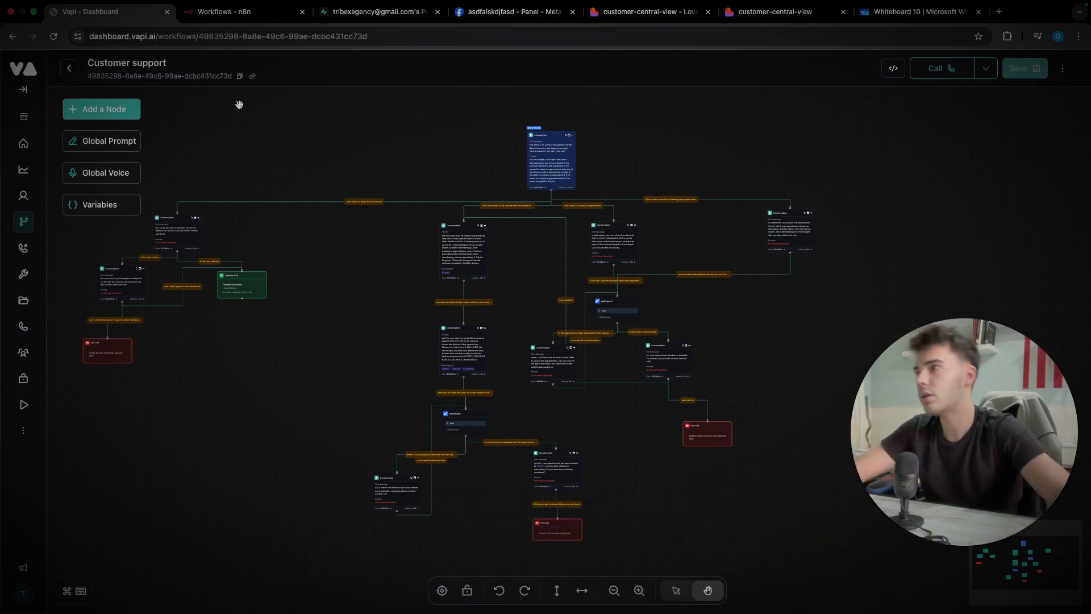
scroll(383, 139, "up", 5)
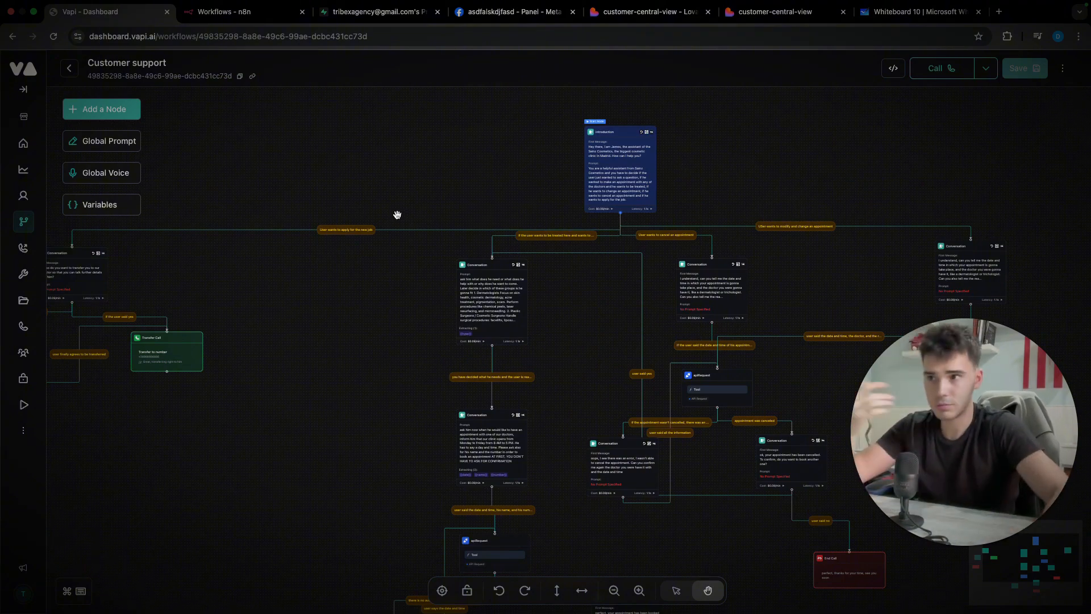
scroll(398, 215, "up", 1)
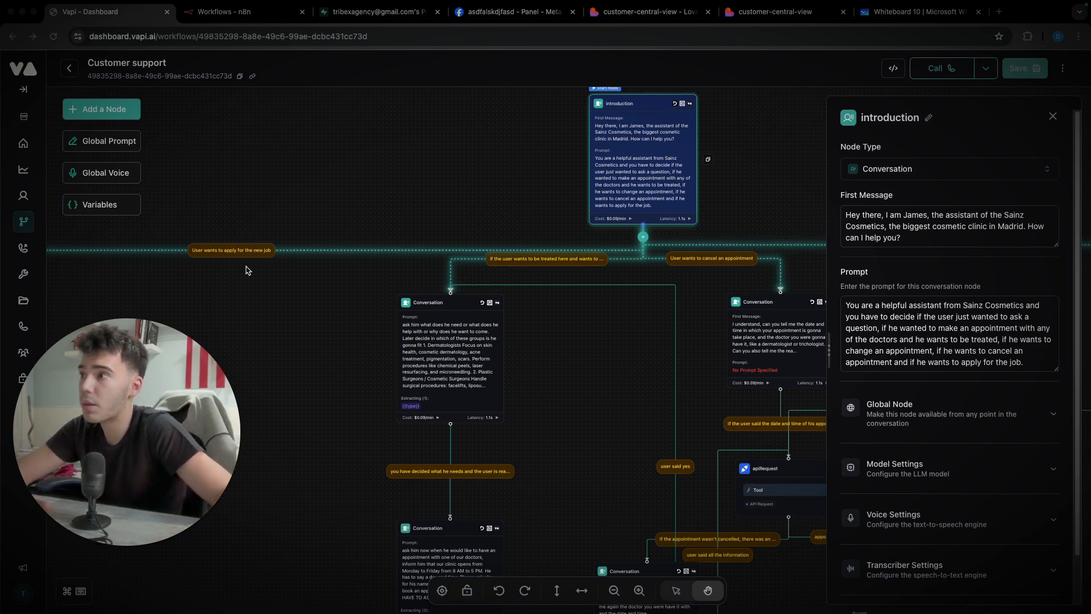
left_click_drag(330, 242, 692, 143)
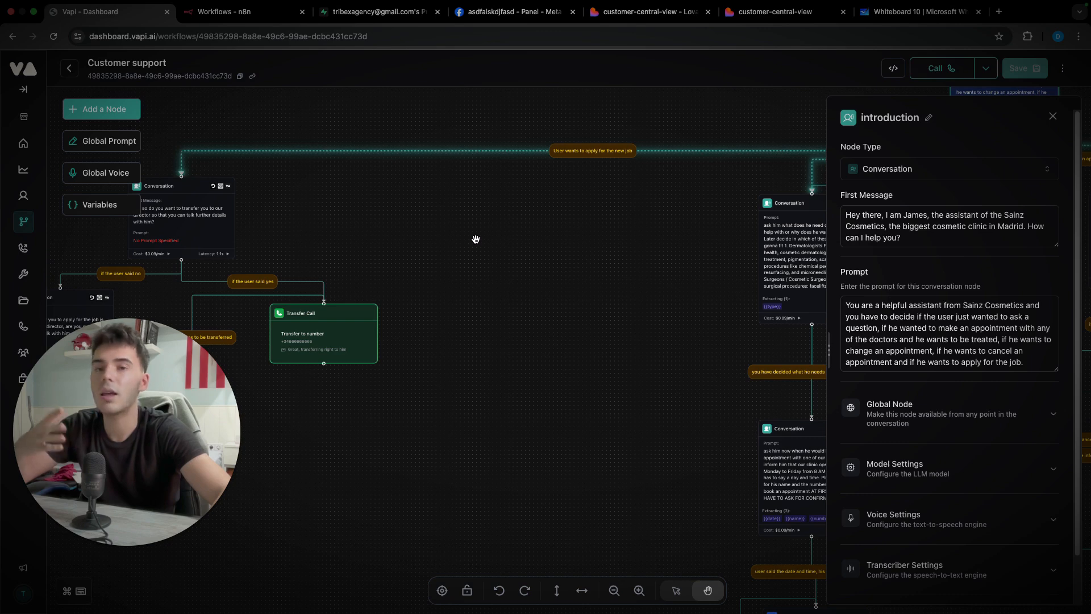
left_click_drag(476, 239, 307, 259)
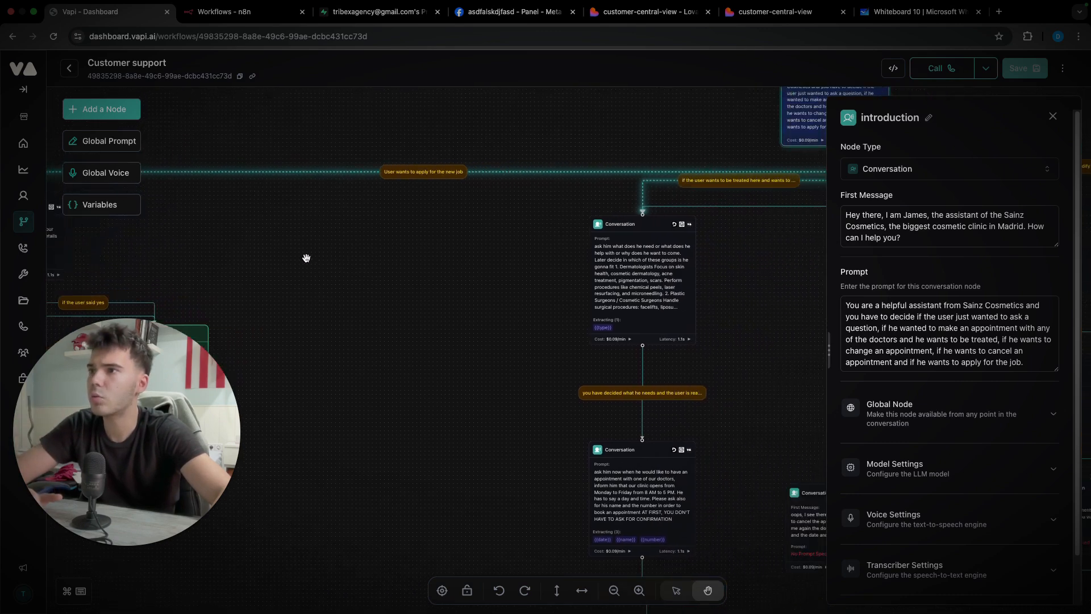
- Read the prompt of the conversation node for users wanting treatment, and look over the booking branch below it
scroll(737, 248, "right", 2)
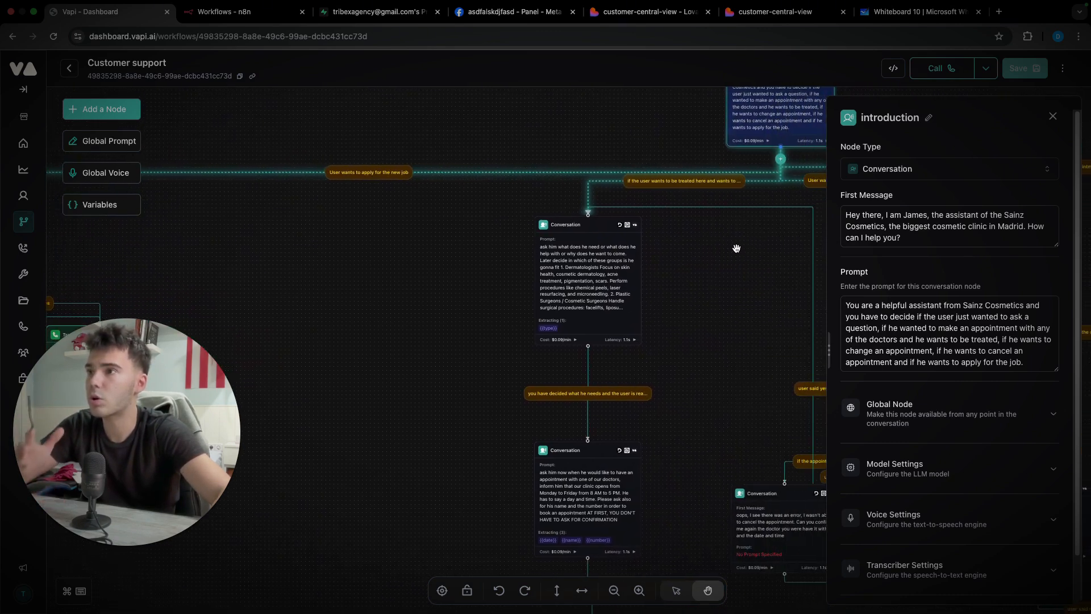
scroll(703, 250, "up", 2)
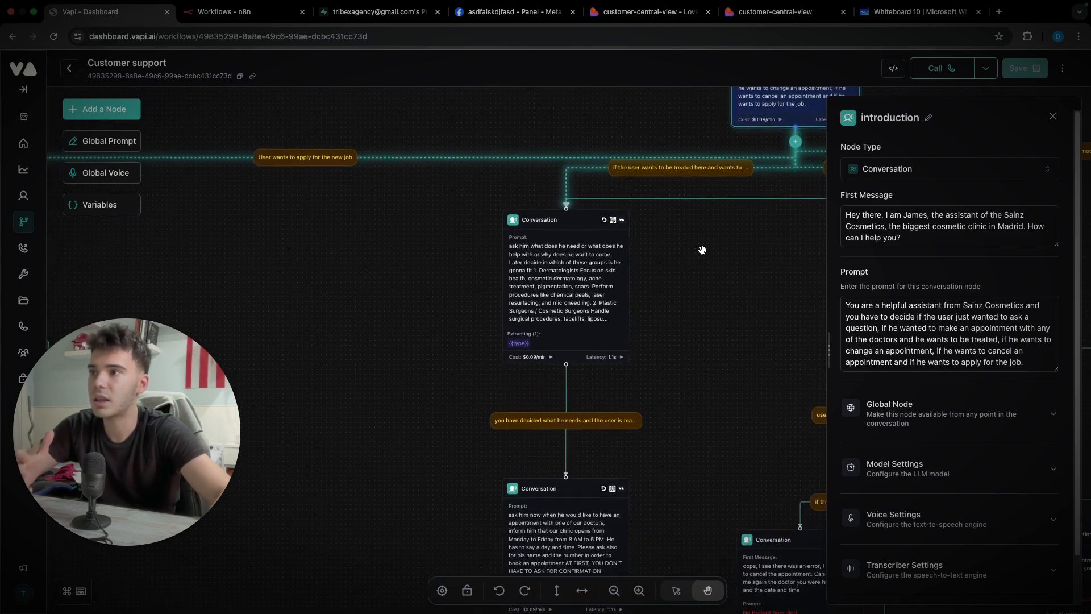
scroll(703, 250, "up", 2)
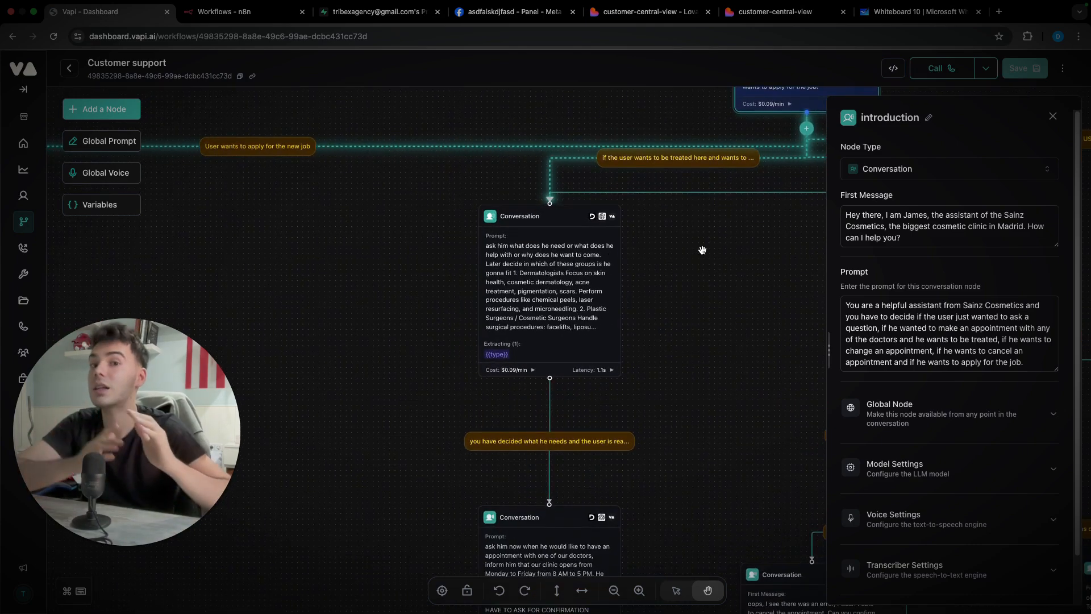
left_click(569, 316)
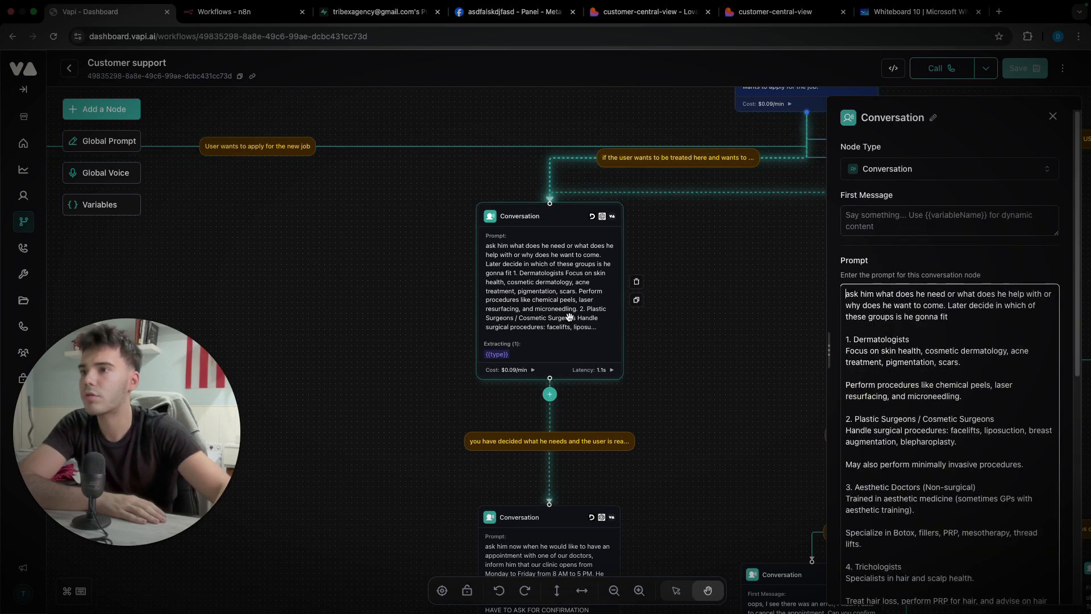
scroll(933, 317, "down", 2)
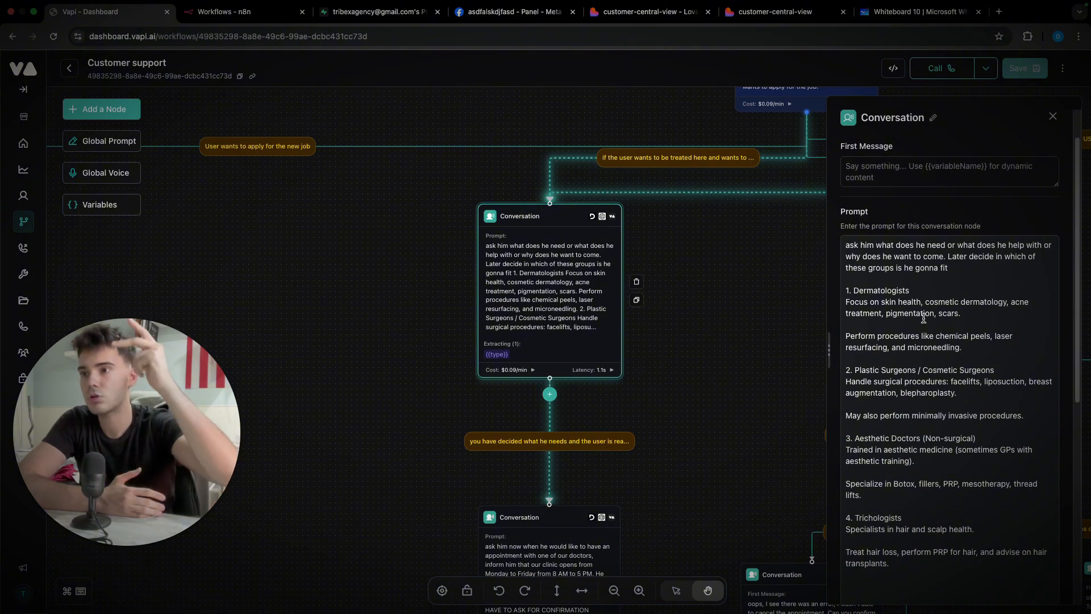
left_click(780, 310)
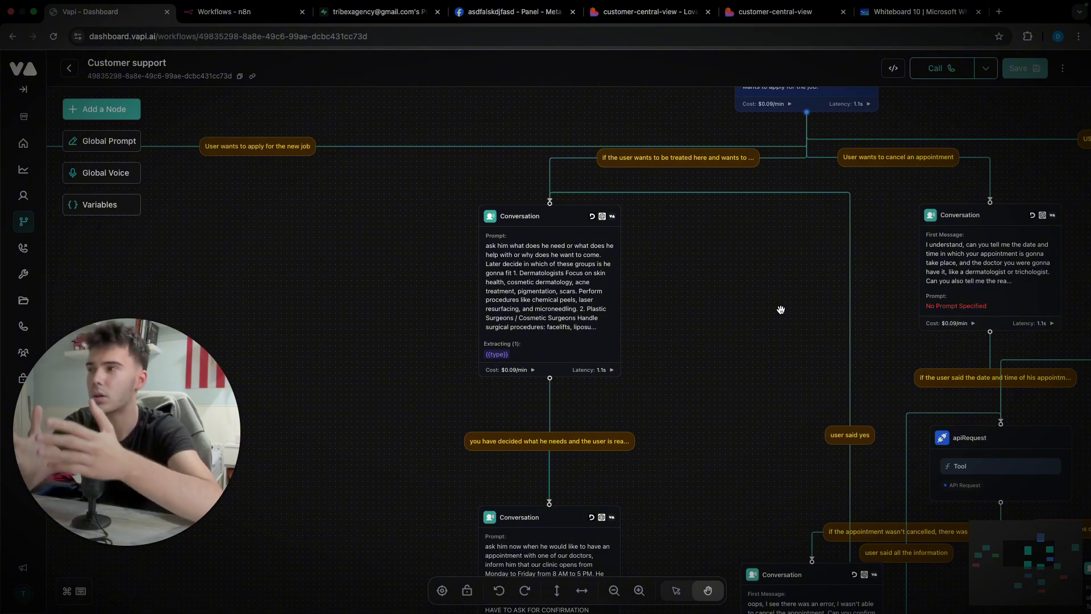
scroll(781, 310, "down", 5)
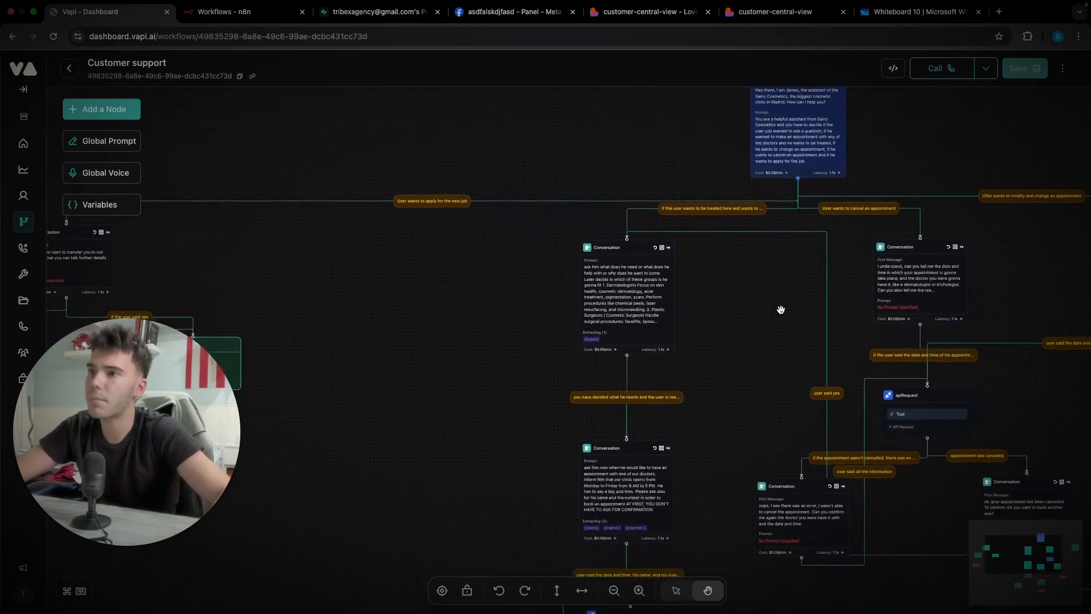
scroll(843, 280, "down", 5)
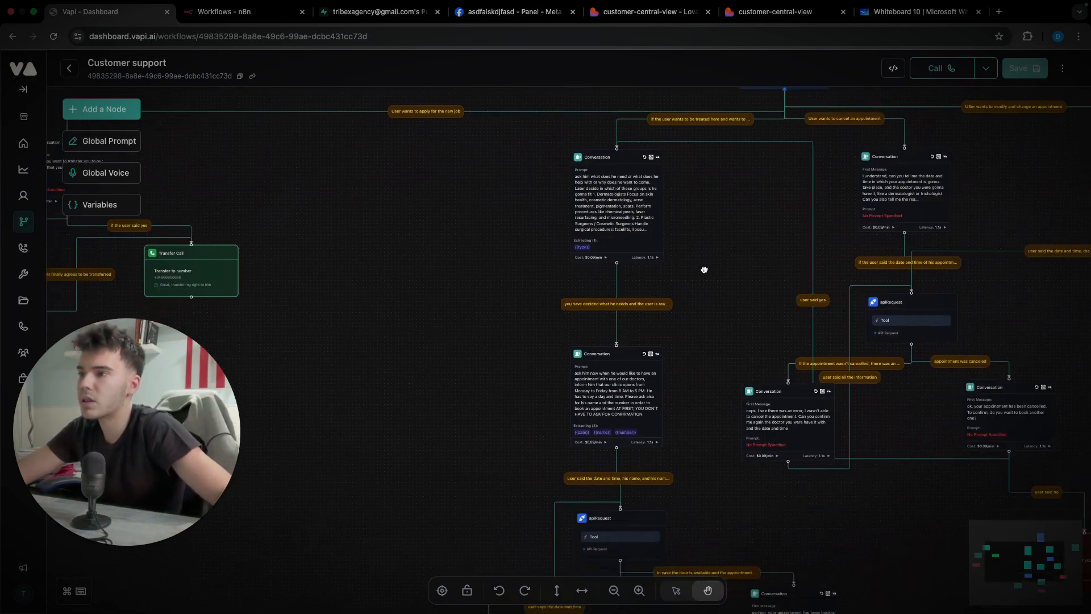
- Switch to My workflow 3 in n8n and examine the first AI Agent with its Book and Check calendar tools
left_click(231, 22)
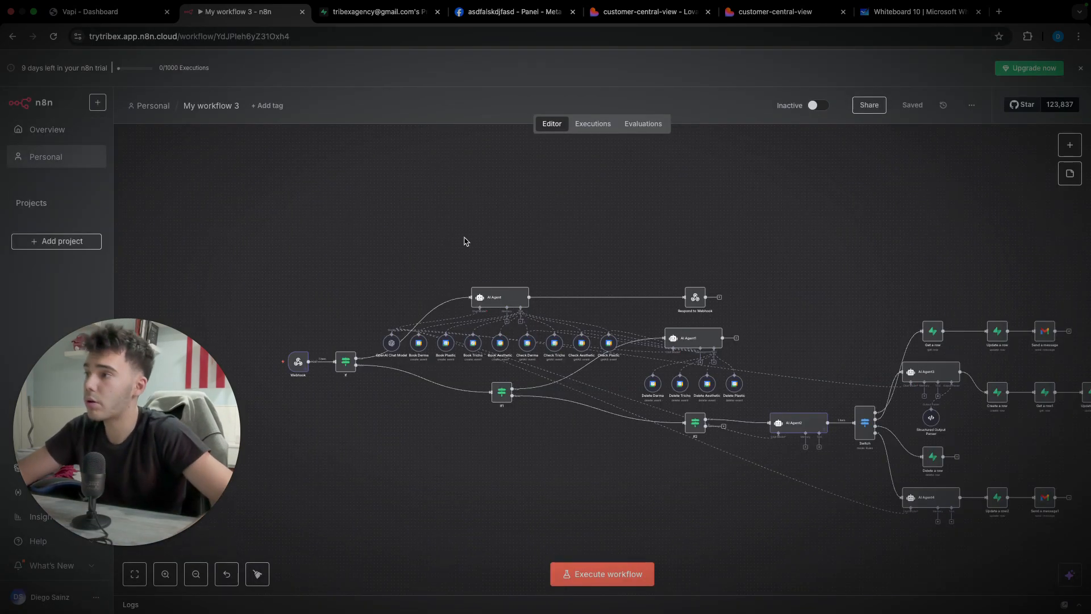
scroll(472, 241, "up", 10)
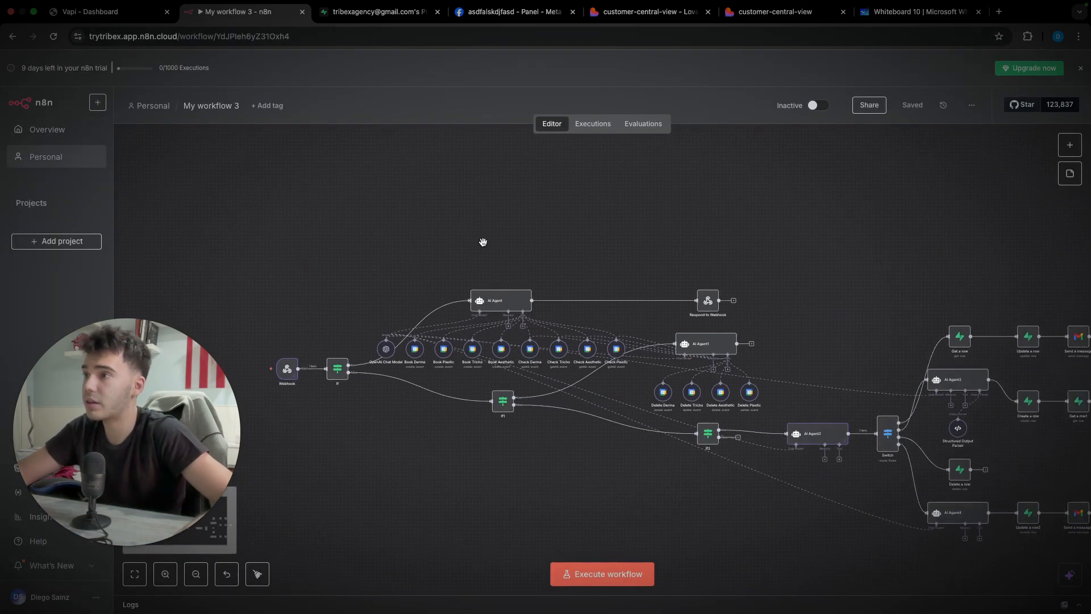
scroll(495, 292, "up", 5)
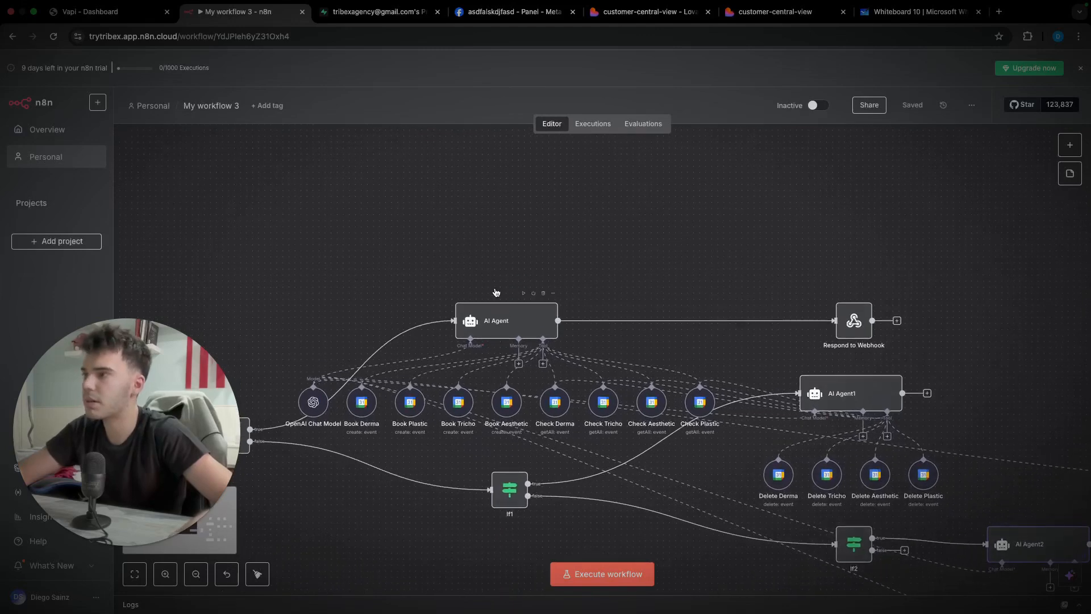
scroll(495, 289, "up", 1)
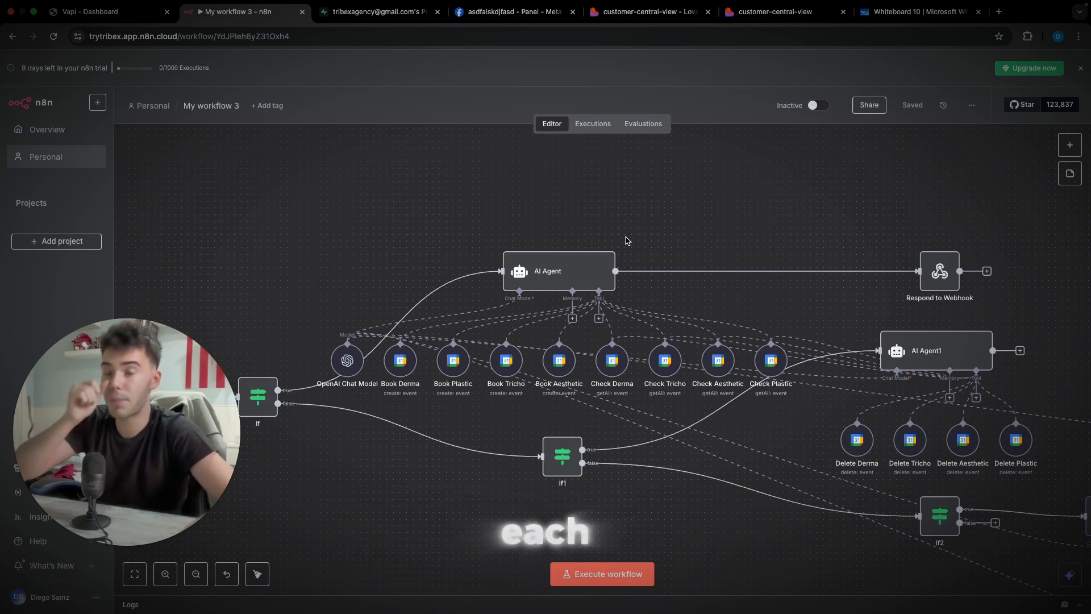
scroll(626, 255, "right", 2)
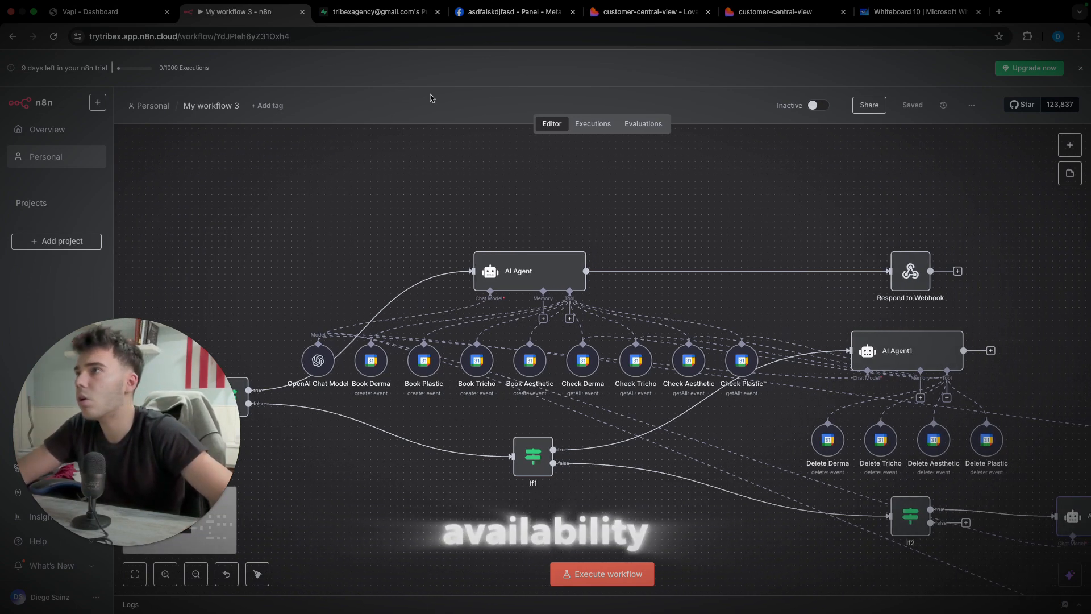
- Return to the Vapi workflow and examine the branches for cancelling and for modifying an appointment
left_click(115, 12)
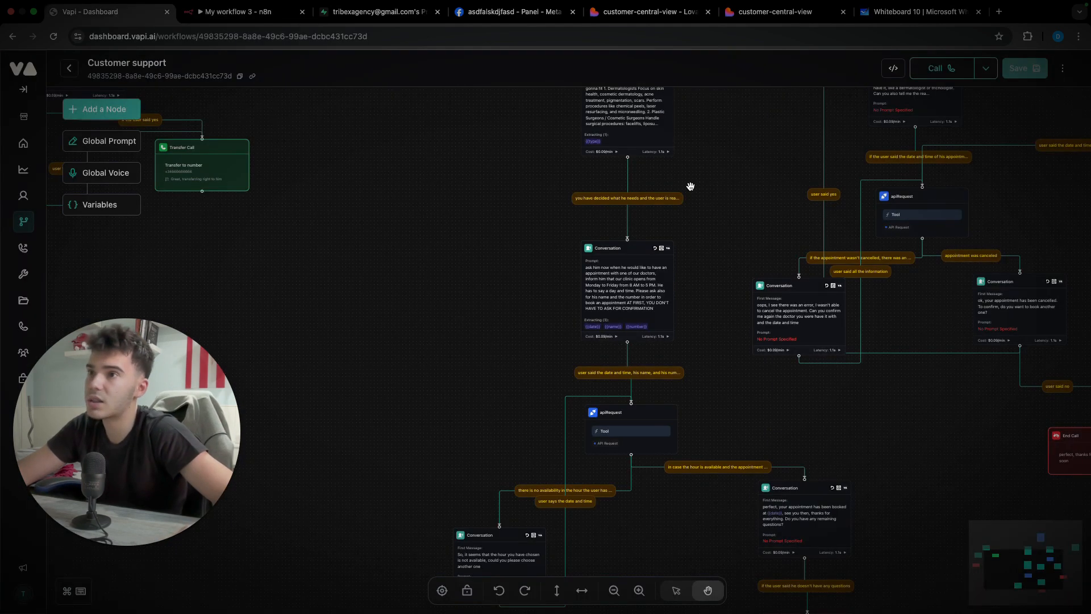
scroll(626, 284, "right", 10)
scroll(626, 284, "up", 4)
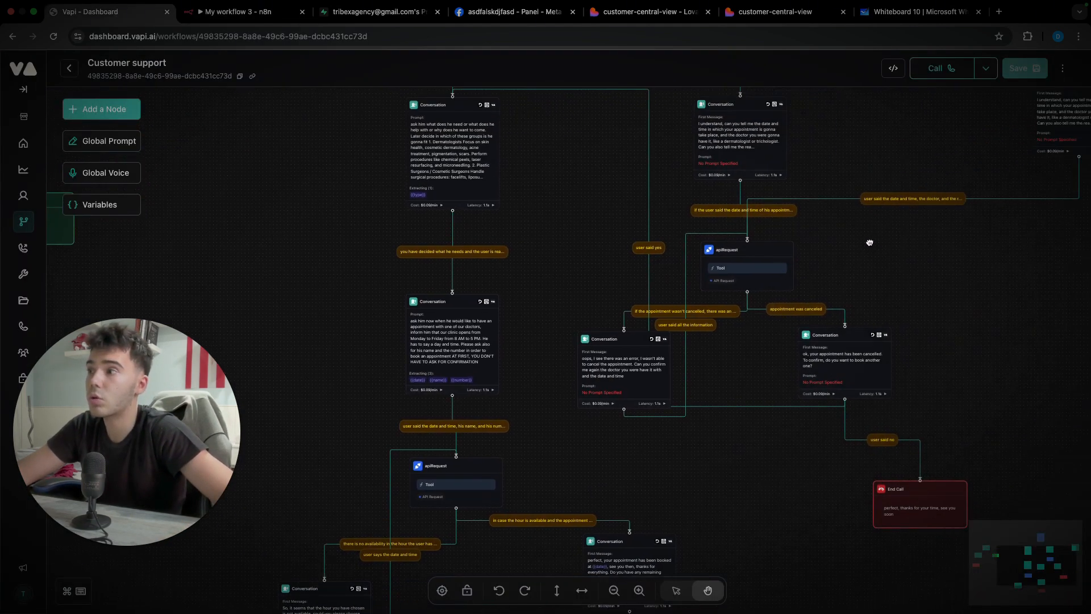
left_click_drag(770, 356, 882, 353)
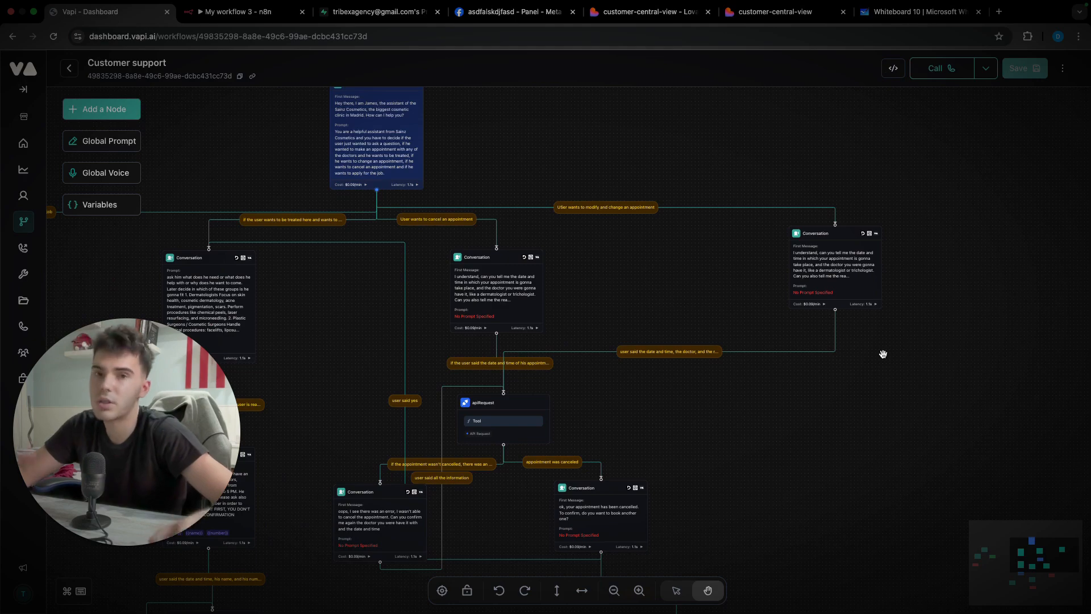
- Switch back to n8n, open the booking AI Agent node and review its user message prompt in the expanded editor
left_click(257, 15)
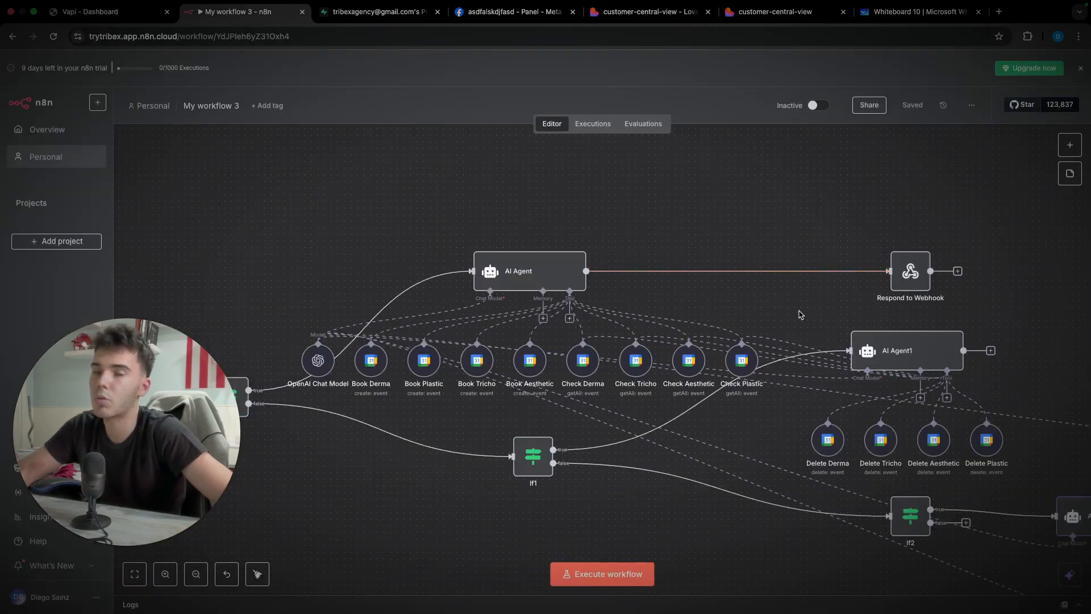
left_click(73, 20)
left_click(248, 17)
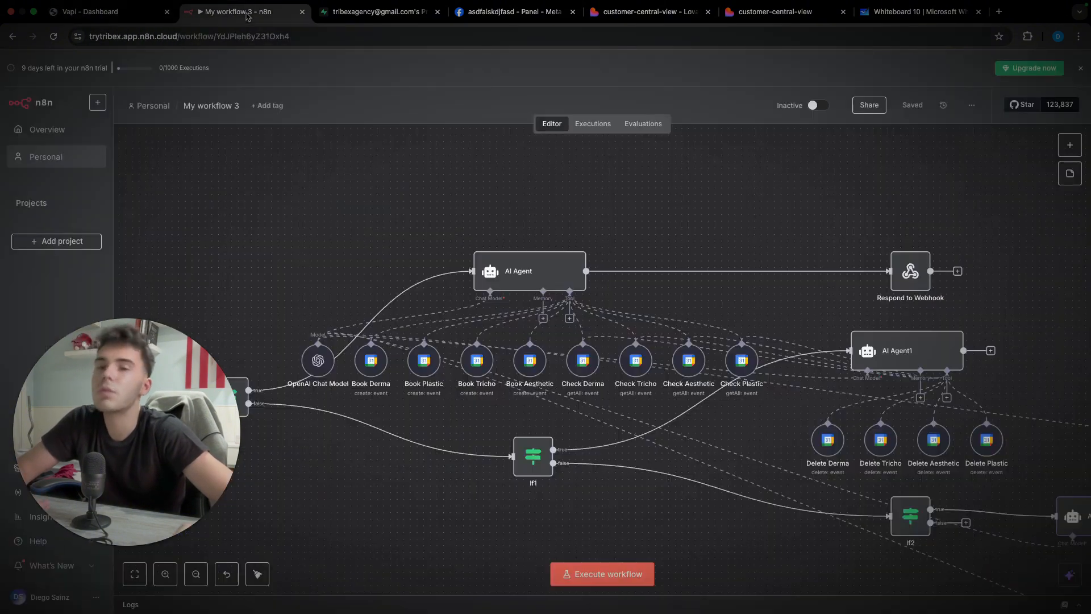
left_click_drag(271, 210, 771, 374)
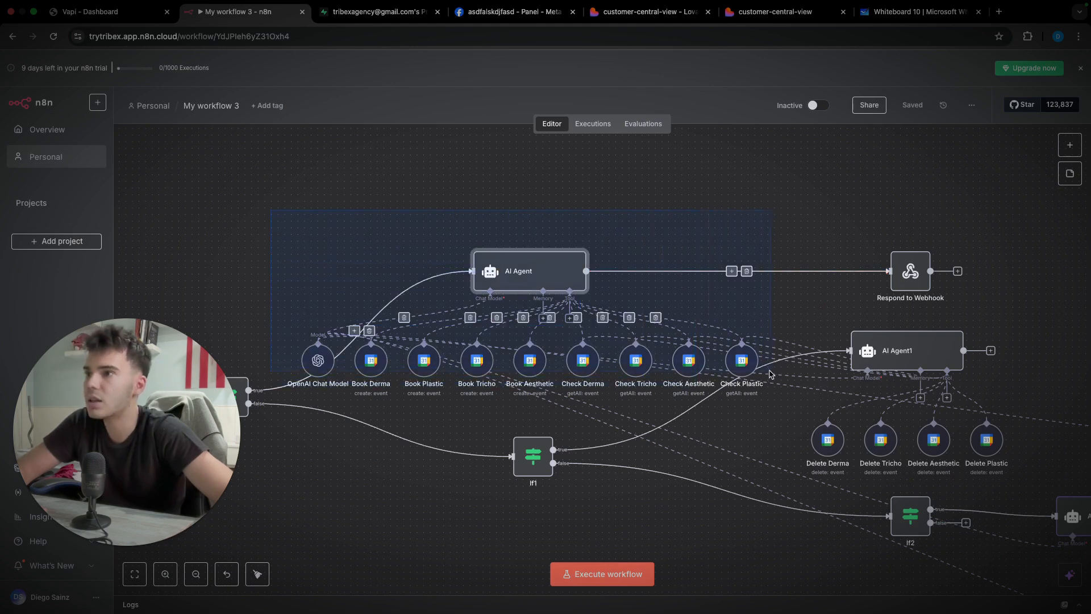
double_click(495, 260)
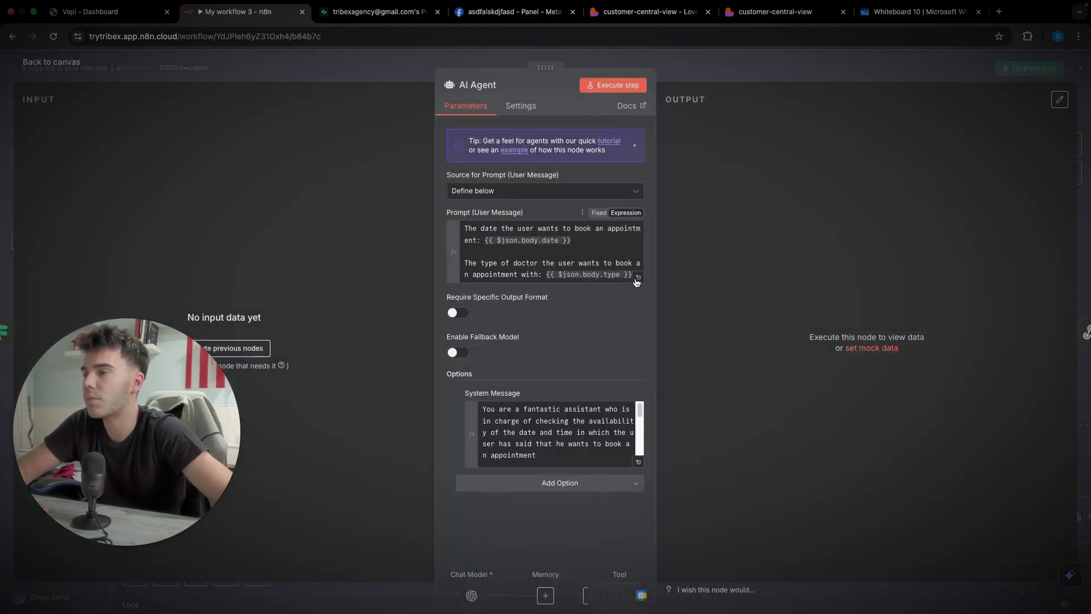
left_click(638, 278)
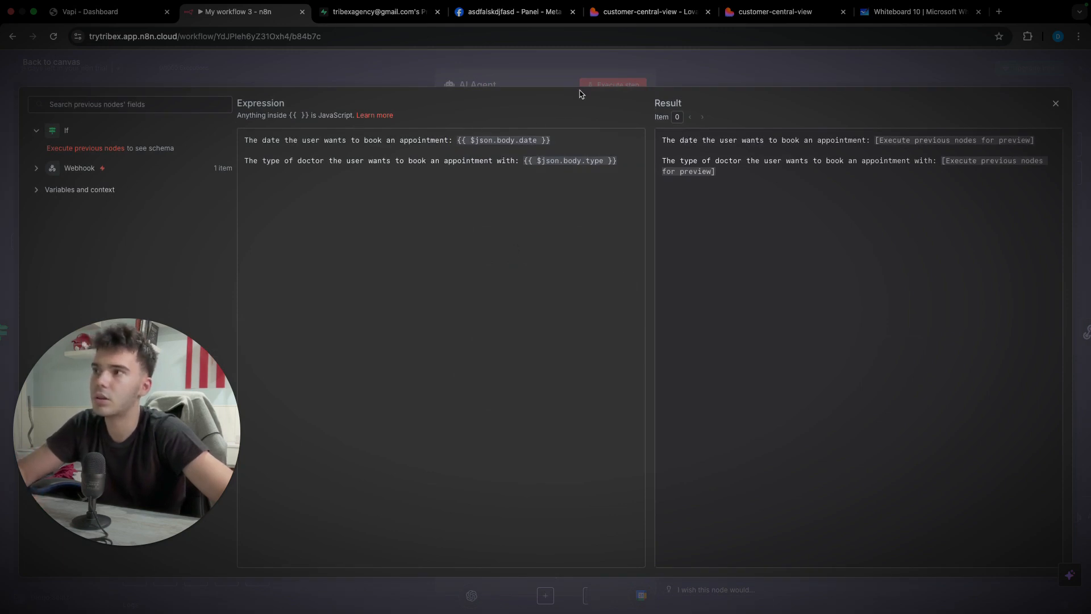
left_click(576, 72)
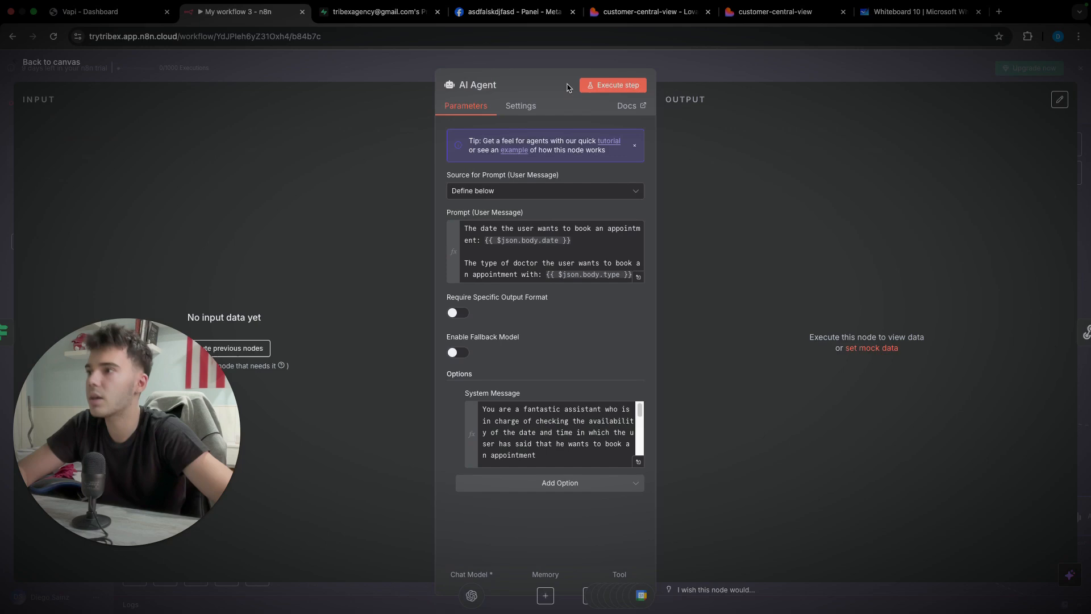
- Review the booking AI Agent's system message in the expanded editor and close the node
left_click(635, 461)
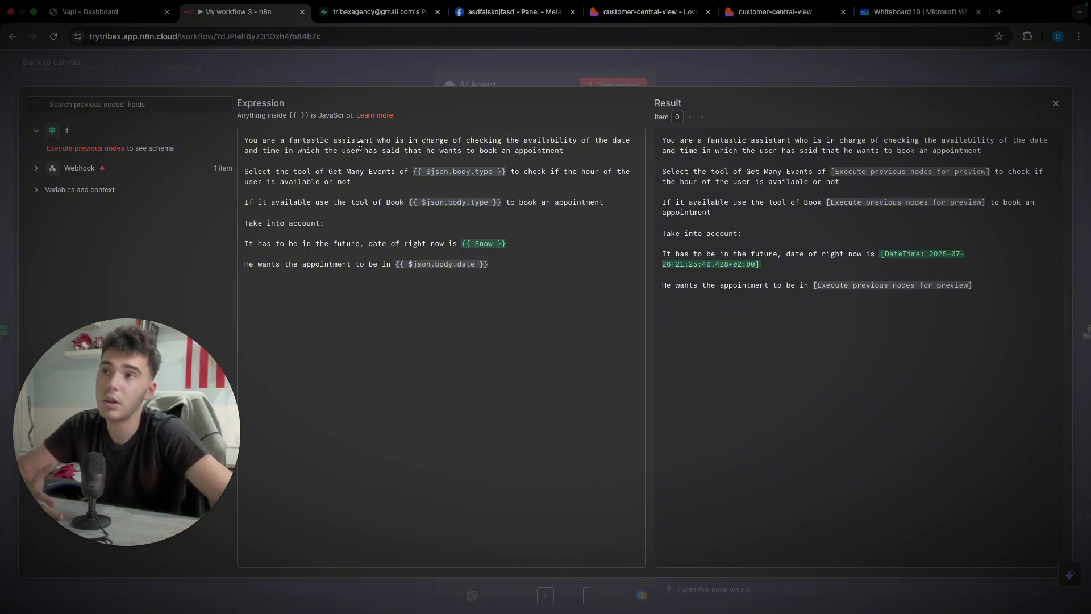
left_click(729, 75)
left_click(733, 68)
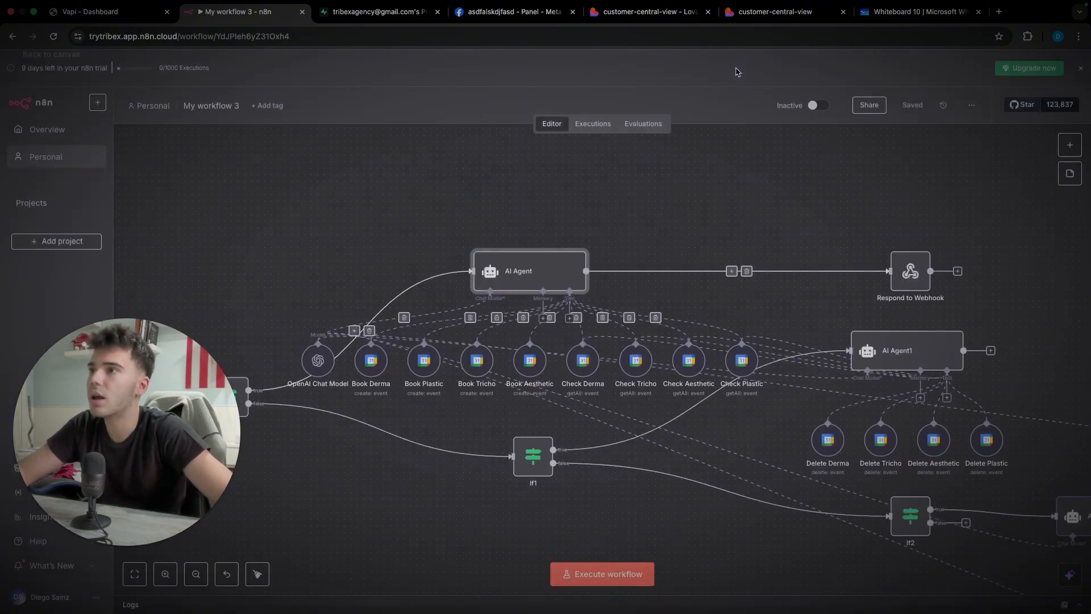
- Inspect the Book Derma tool's event settings, close it, and return from Google Calendar to the n8n workflow
double_click(373, 364)
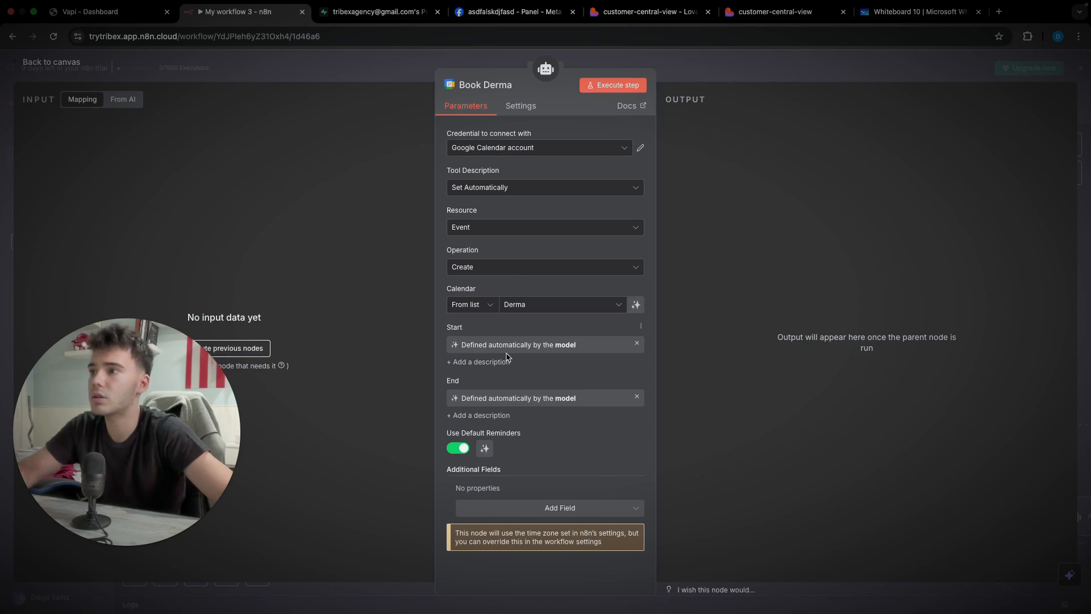
left_click(692, 68)
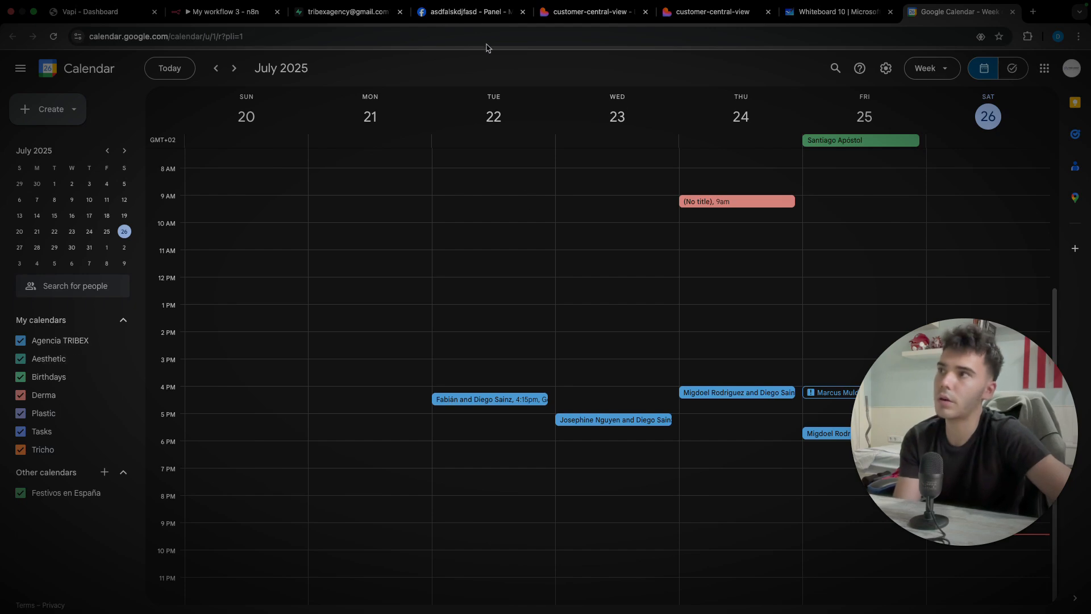
left_click(227, 13)
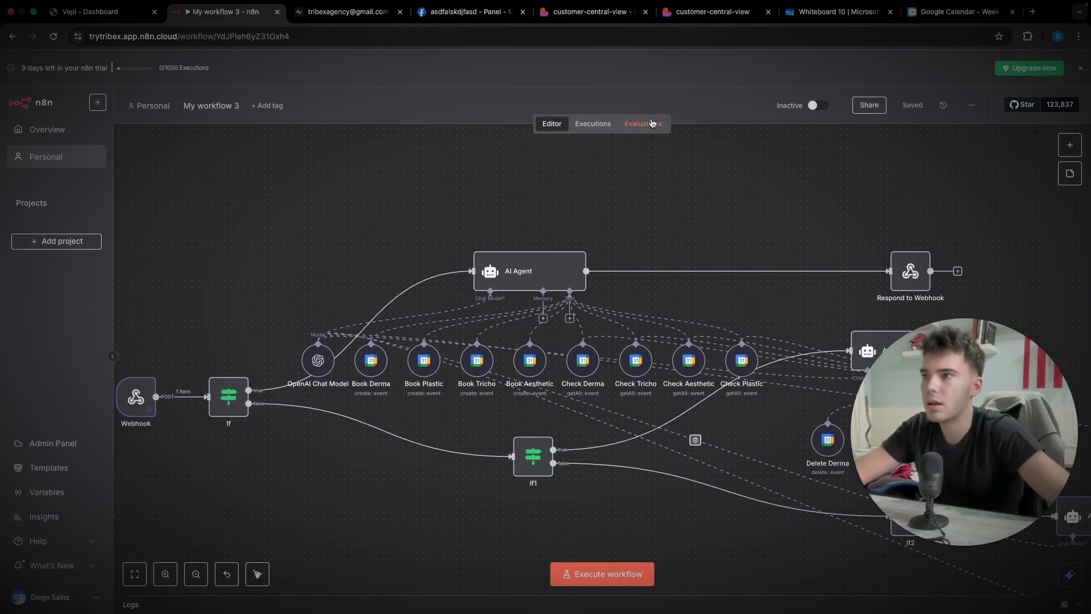
- Examine the rest of the n8n workflow, from the appointment-deleting AI Agent1 through AI Agent2 and the Switch to its four output branches
scroll(666, 183, "right", 5)
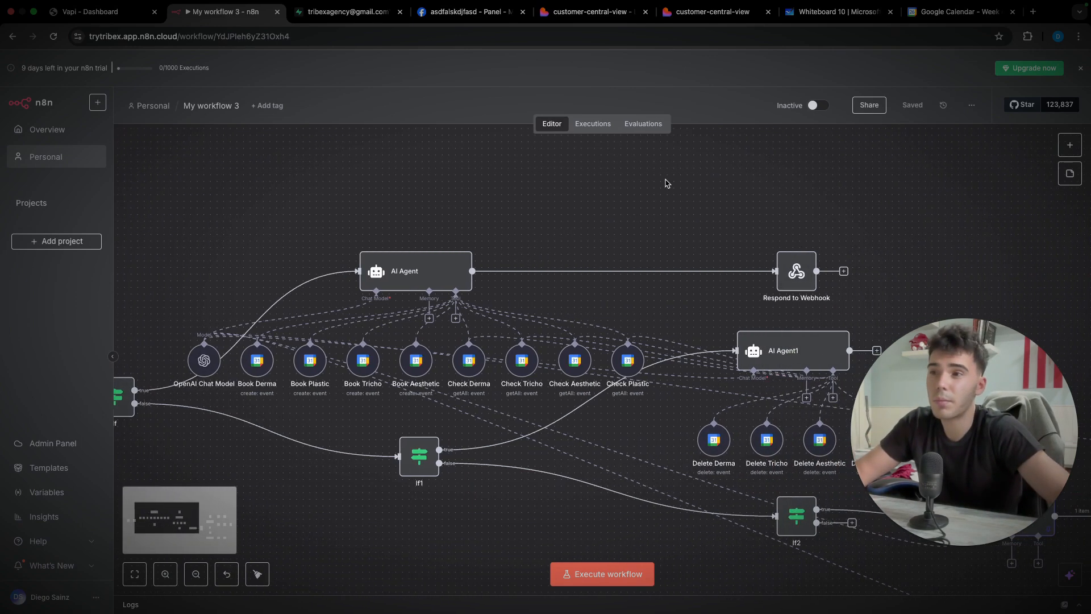
scroll(667, 183, "right", 10)
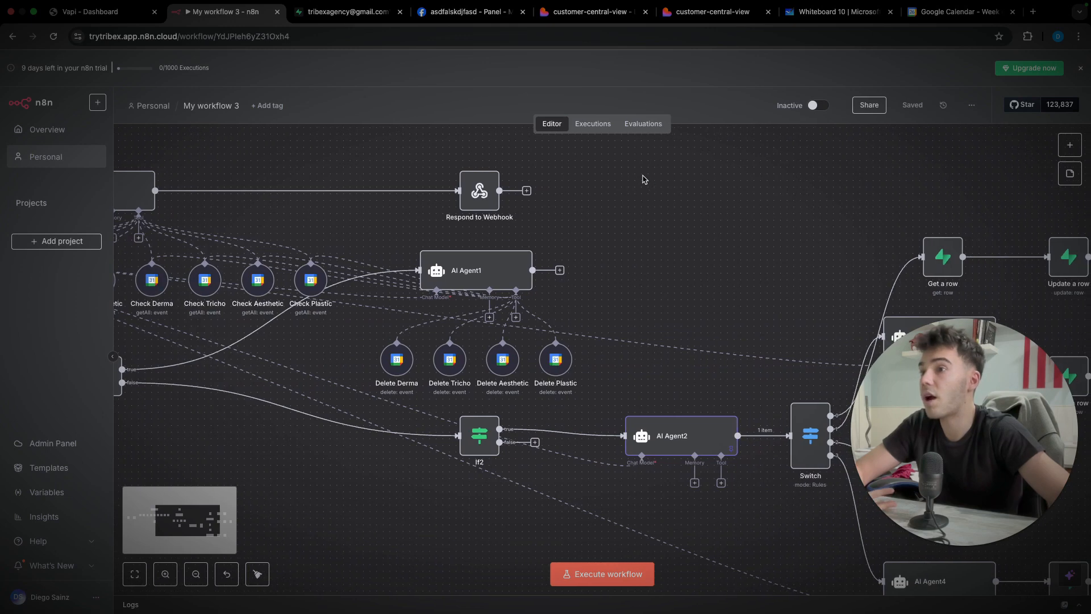
scroll(644, 180, "down", 2)
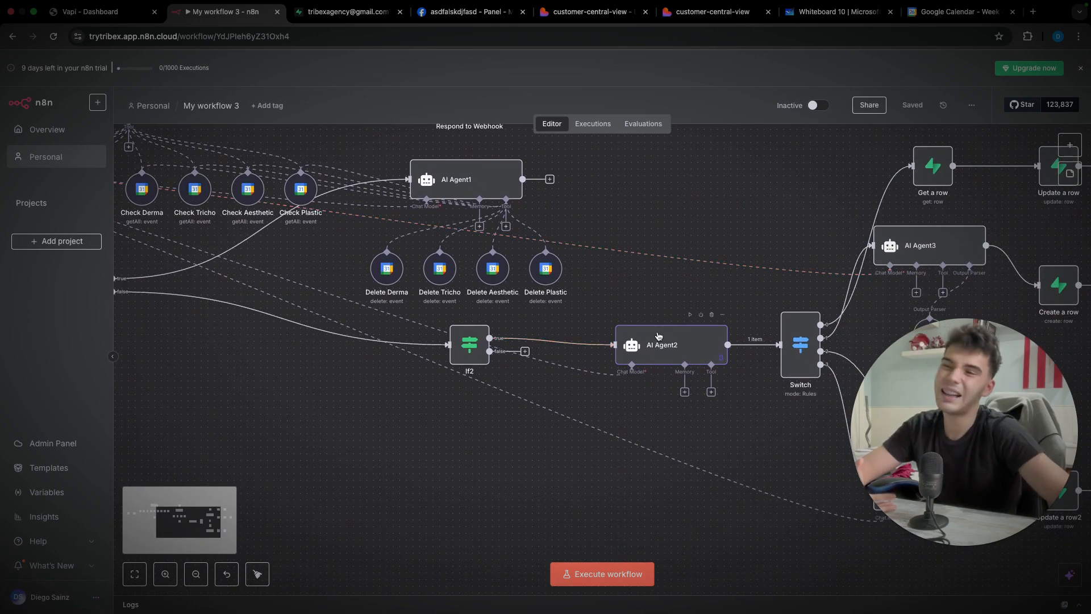
scroll(658, 335, "right", 4)
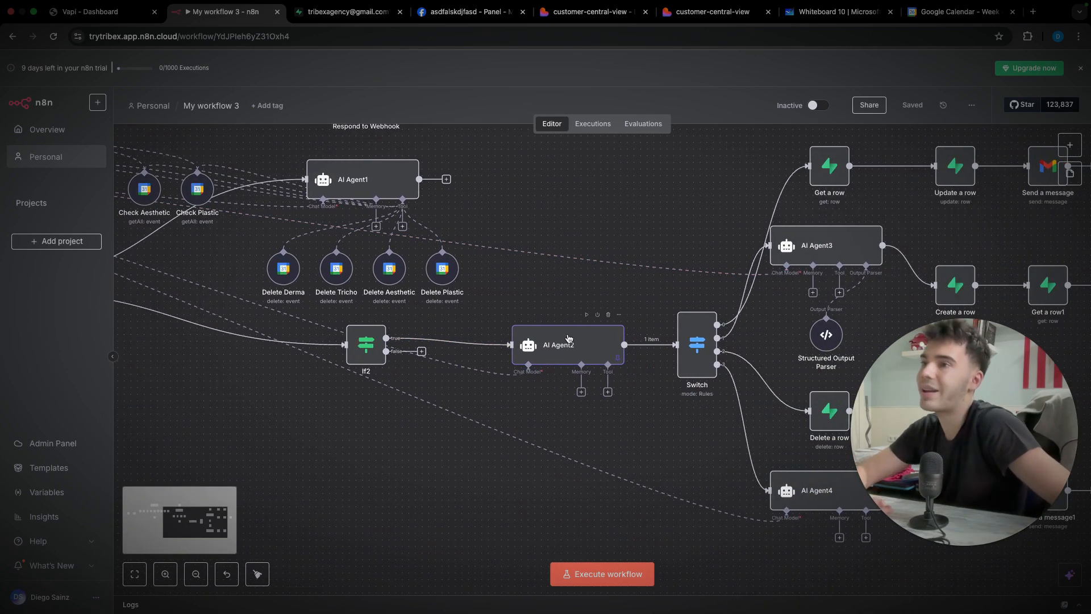
scroll(690, 290, "right", 2)
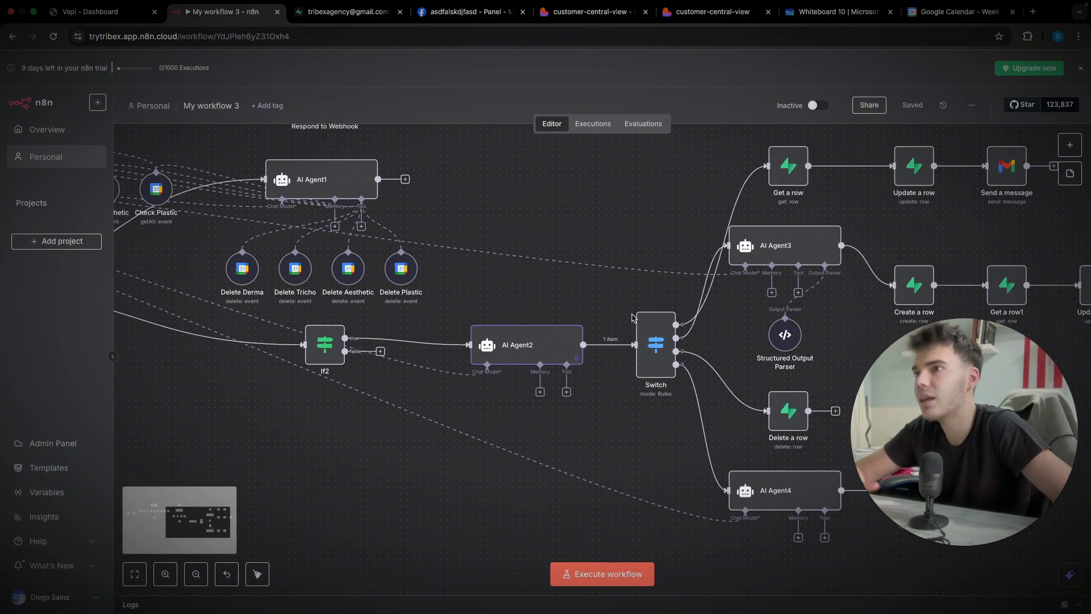
scroll(694, 291, "right", 4)
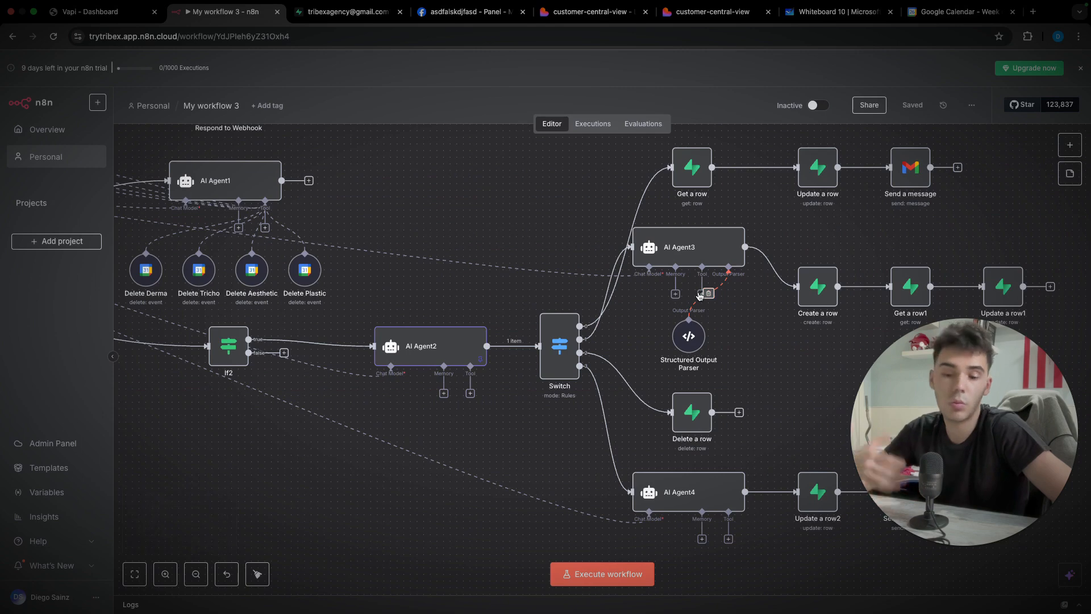
scroll(739, 262, "right", 3)
scroll(739, 261, "up", 1)
scroll(796, 216, "right", 1)
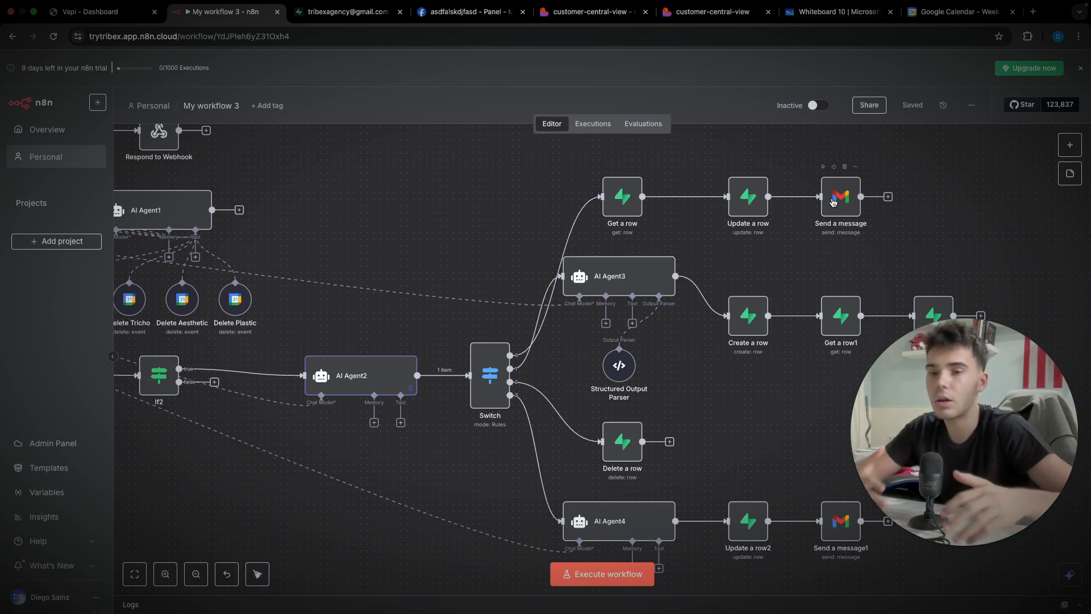
scroll(779, 230, "down", 3)
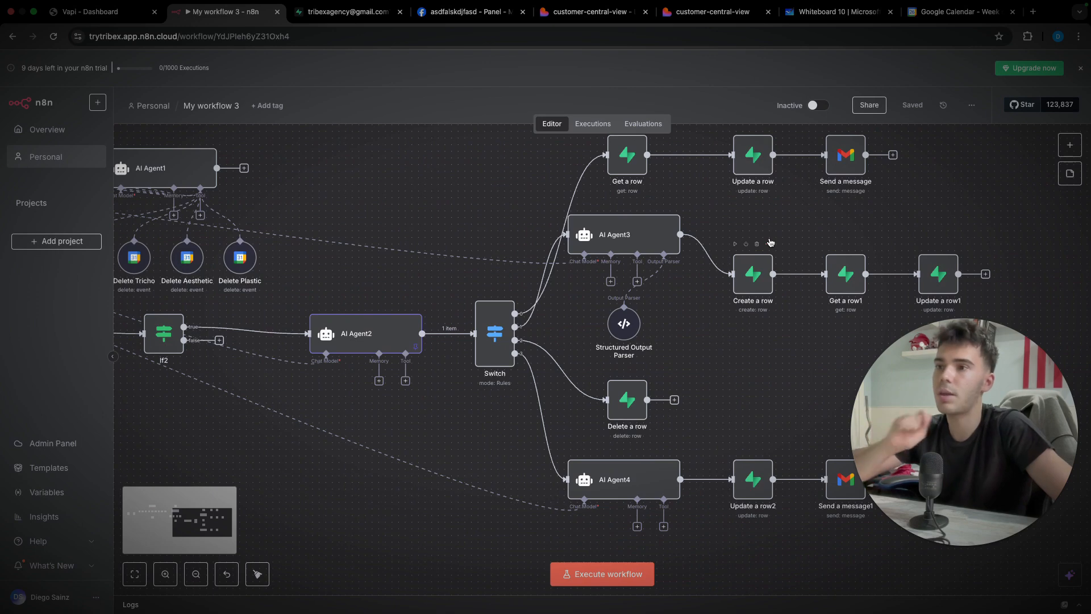
- Open the AI Agent3 node, review its system message in the expanded editor, and return to the canvas
double_click(600, 224)
scroll(594, 425, "down", 3)
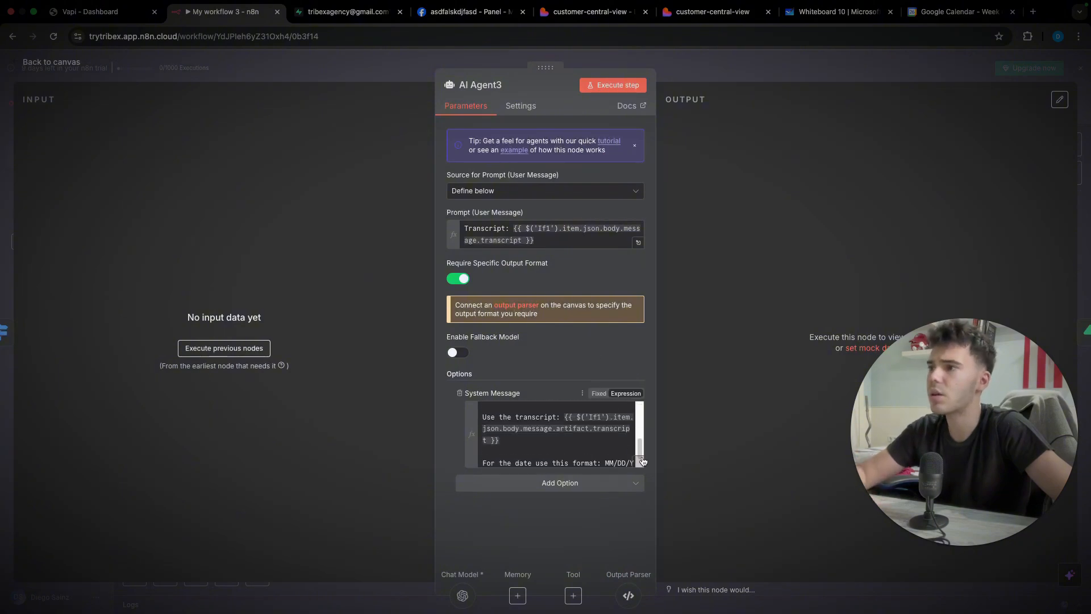
left_click(639, 462)
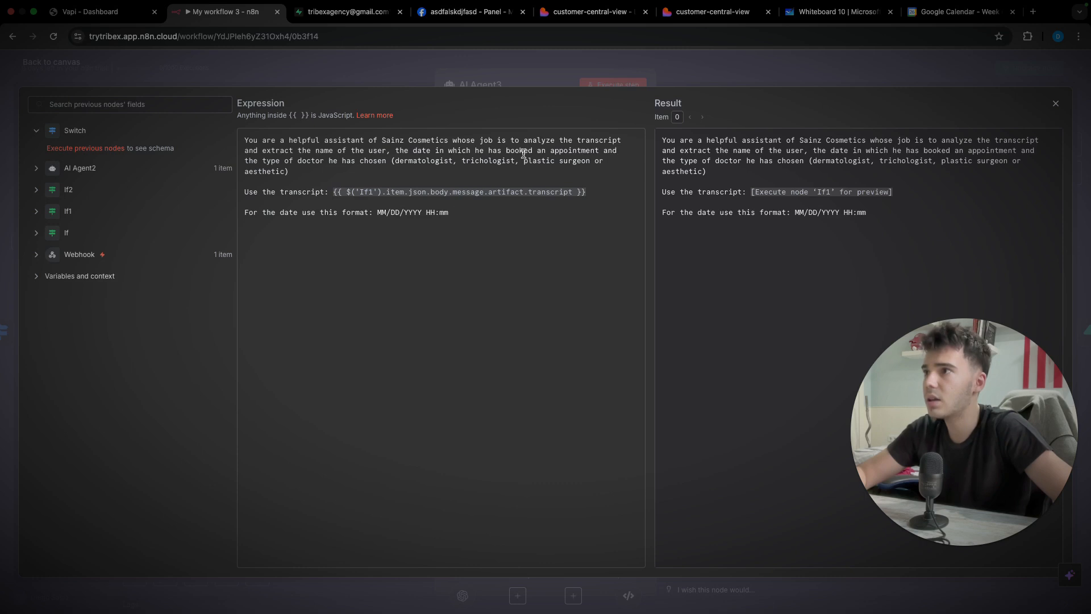
left_click(580, 77)
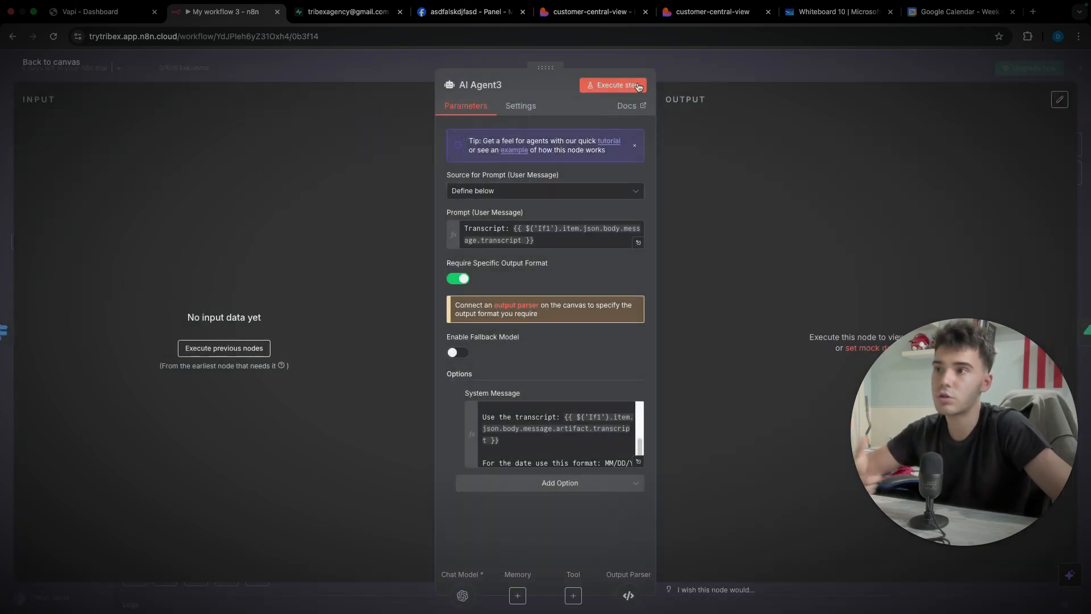
left_click(748, 76)
- Open the AI Agent2 node, review its call-classification system message in the expanded editor, and close the node
double_click(381, 344)
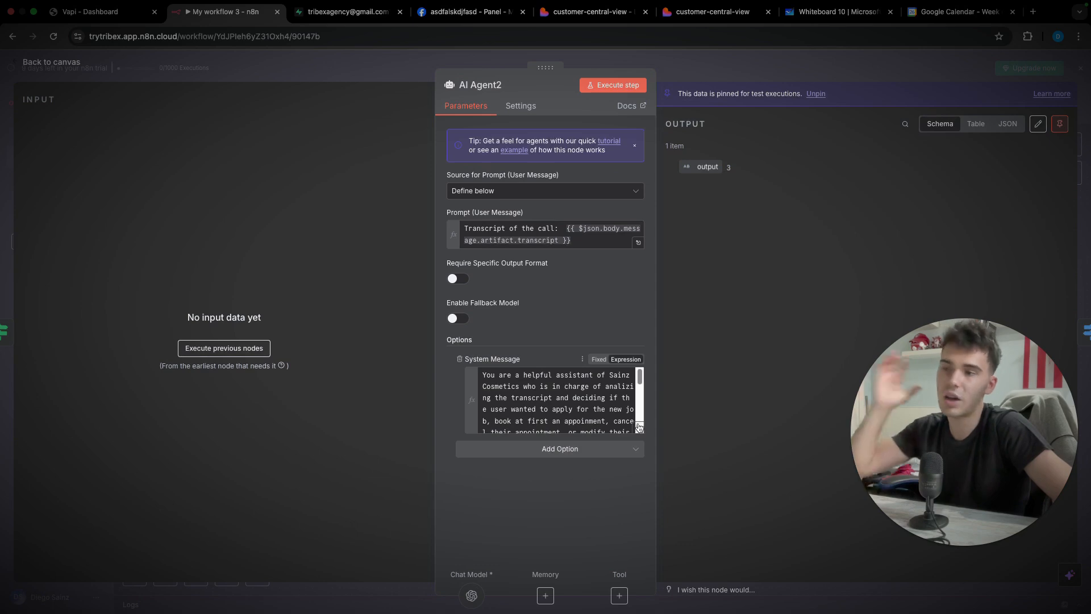
left_click(638, 425)
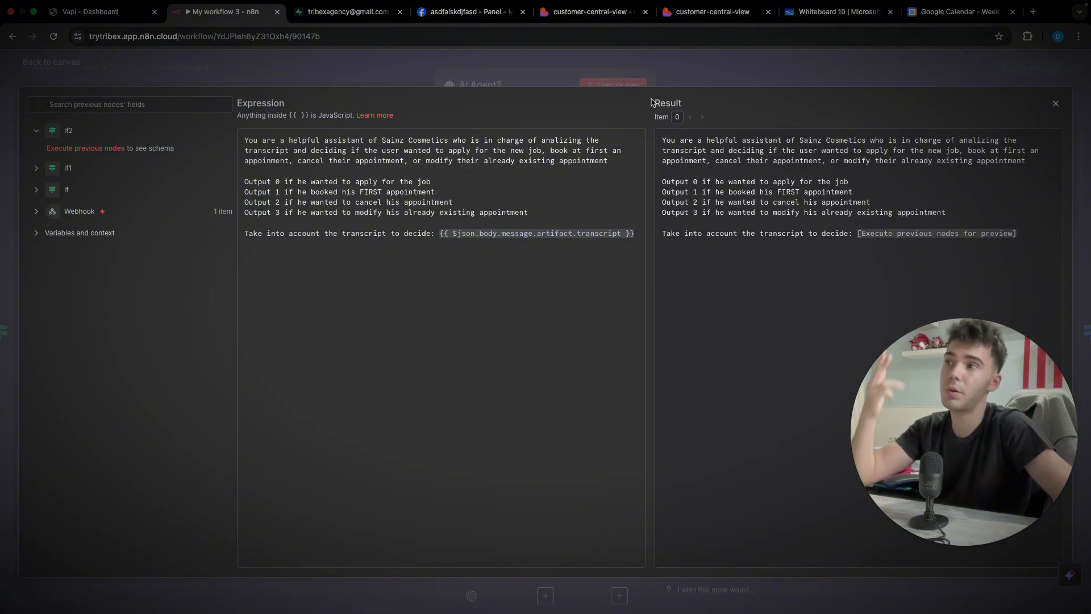
left_click(752, 71)
left_click(750, 71)
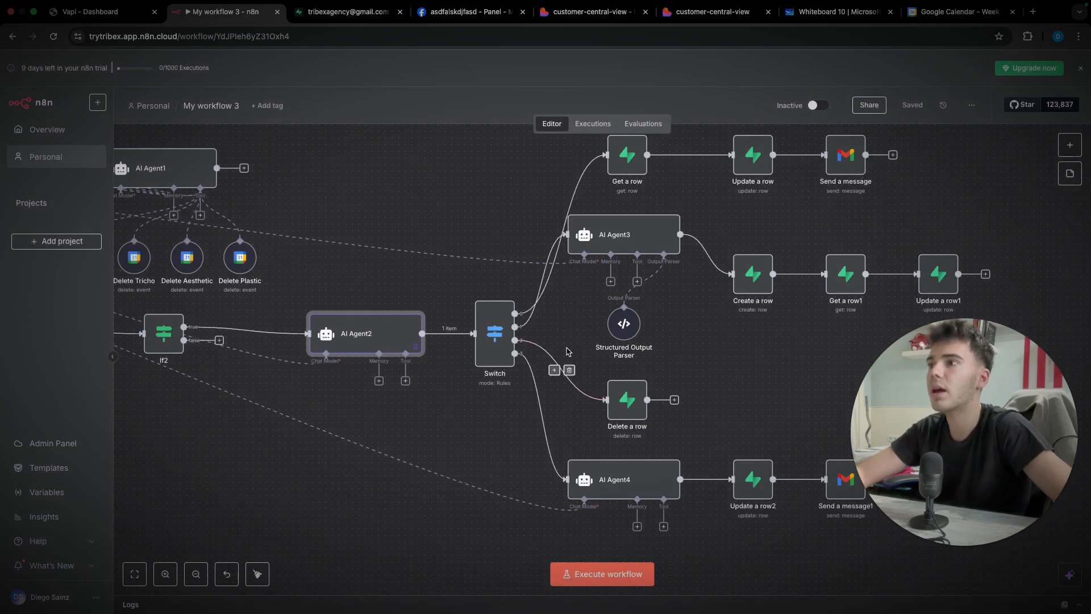
- Review all routing rules in the Switch node and close it
double_click(495, 338)
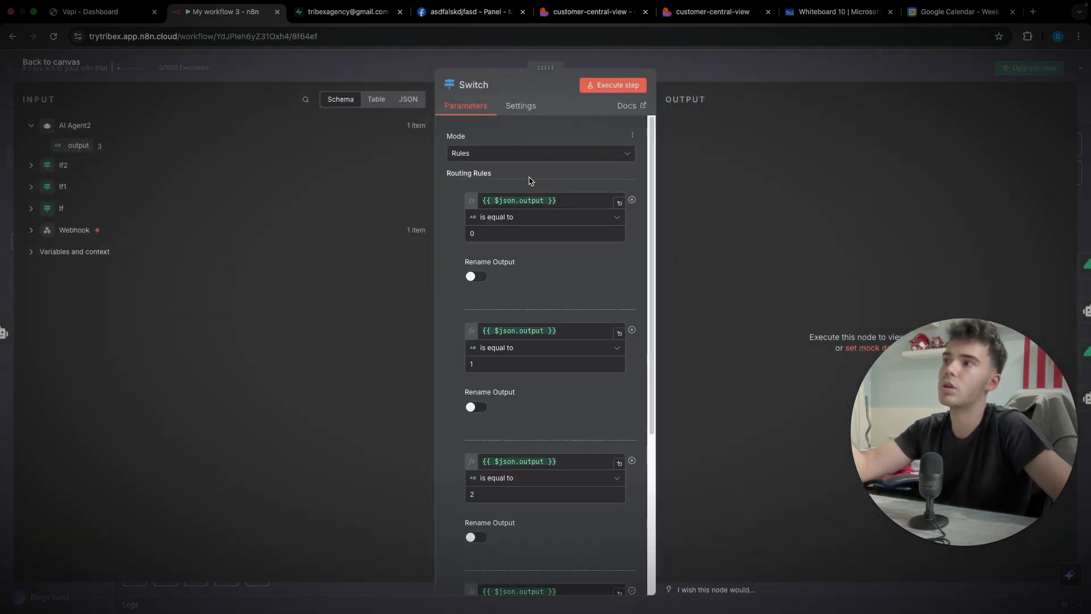
scroll(536, 216, "down", 2)
scroll(536, 216, "down", 2)
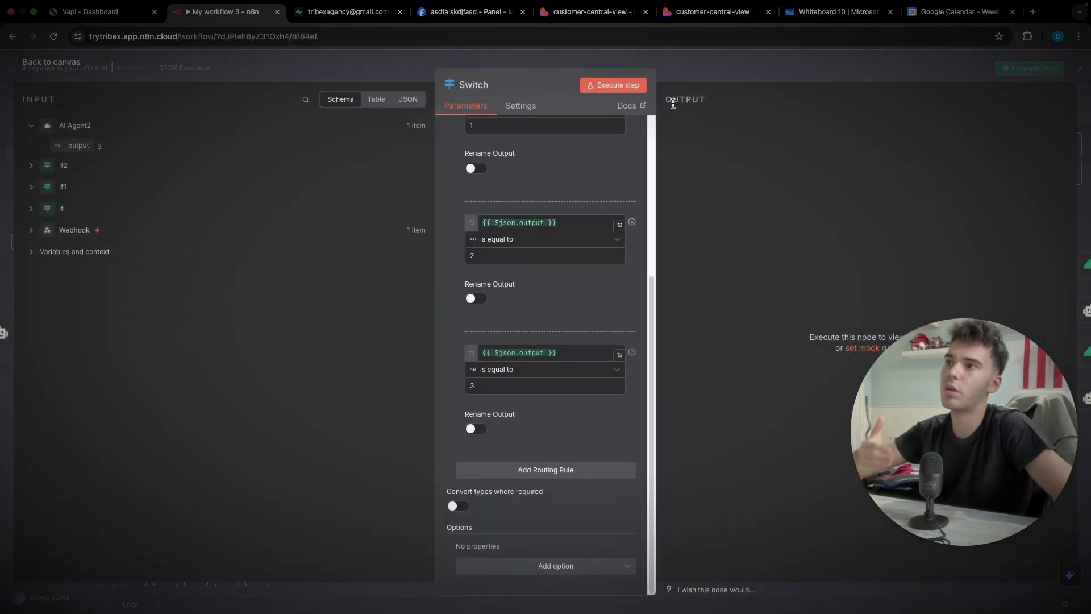
left_click(694, 78)
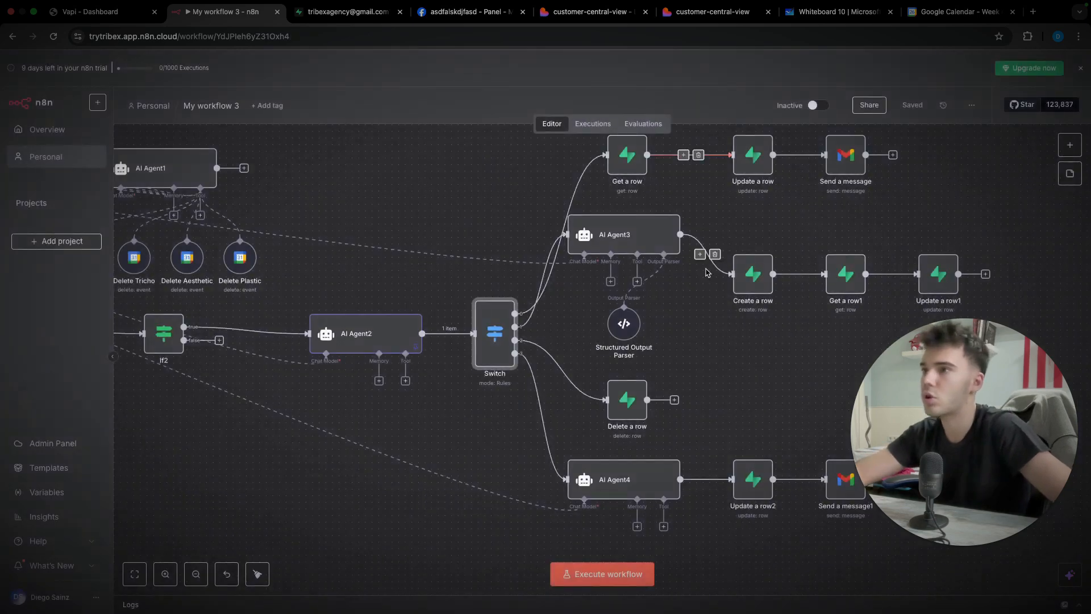
- Revisit AI Agent3 briefly, inspect the JSON example in its Structured Output Parser, and return to the canvas
double_click(640, 233)
key("Escape")
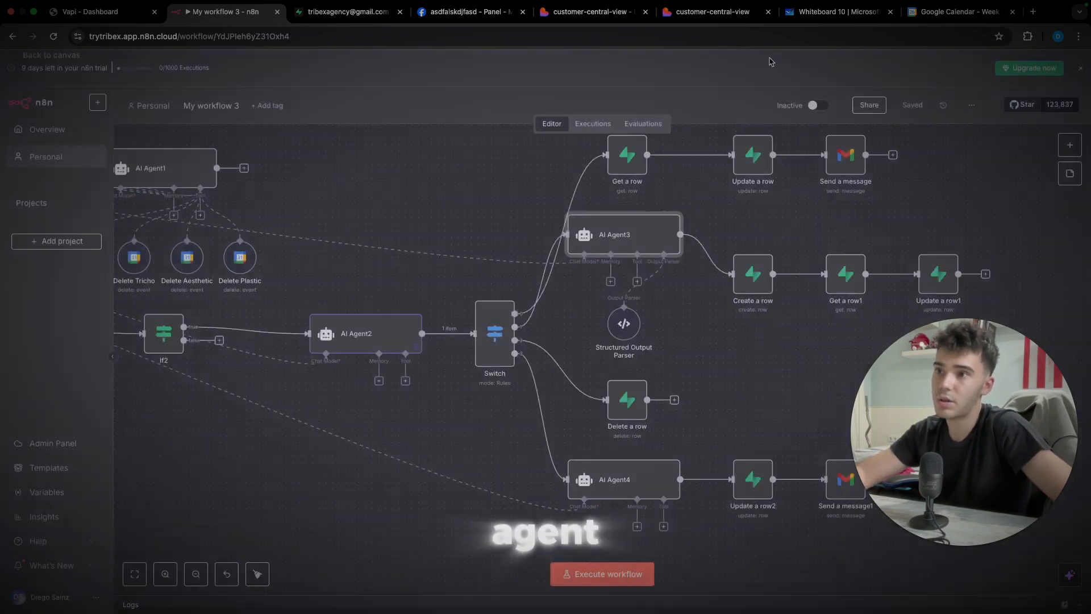
double_click(623, 329)
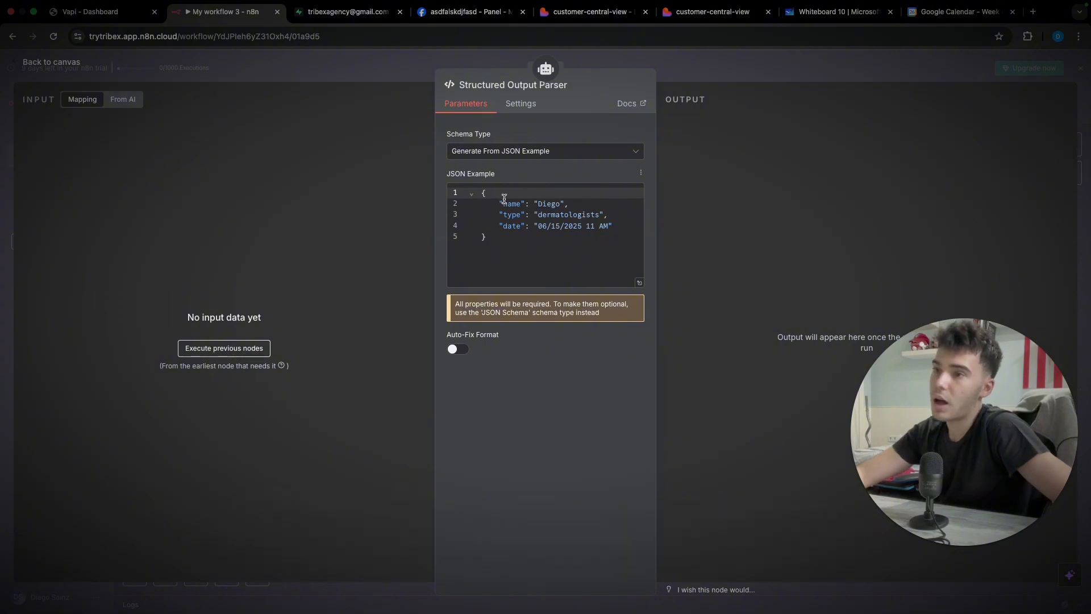
left_click(692, 70)
- Open the Create a row node that follows AI Agent3 for a brief look and close it
scroll(703, 275, "right", 2)
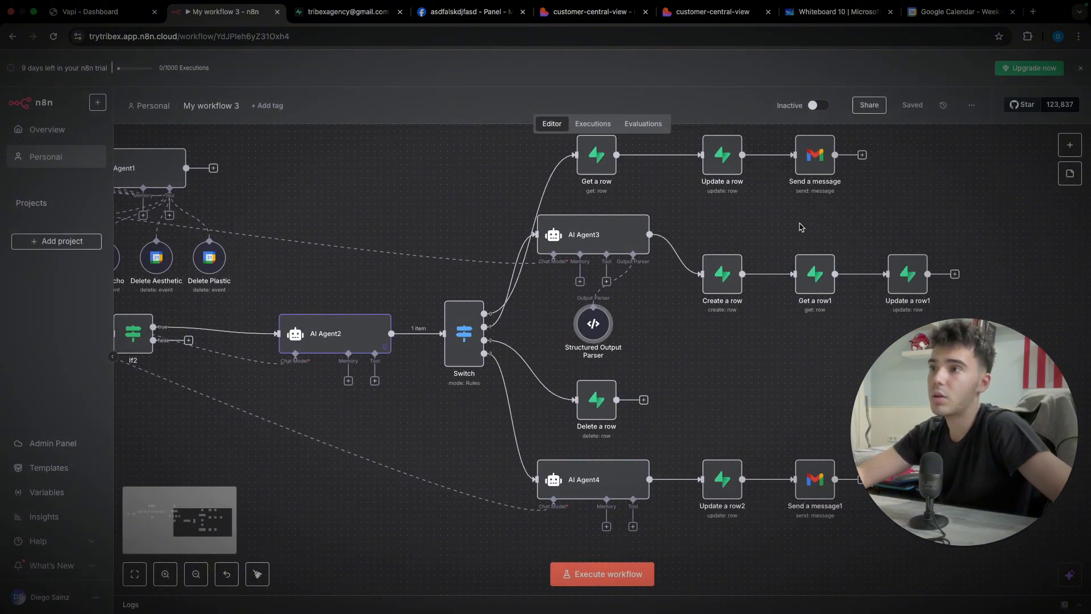
double_click(719, 276)
key("Escape")
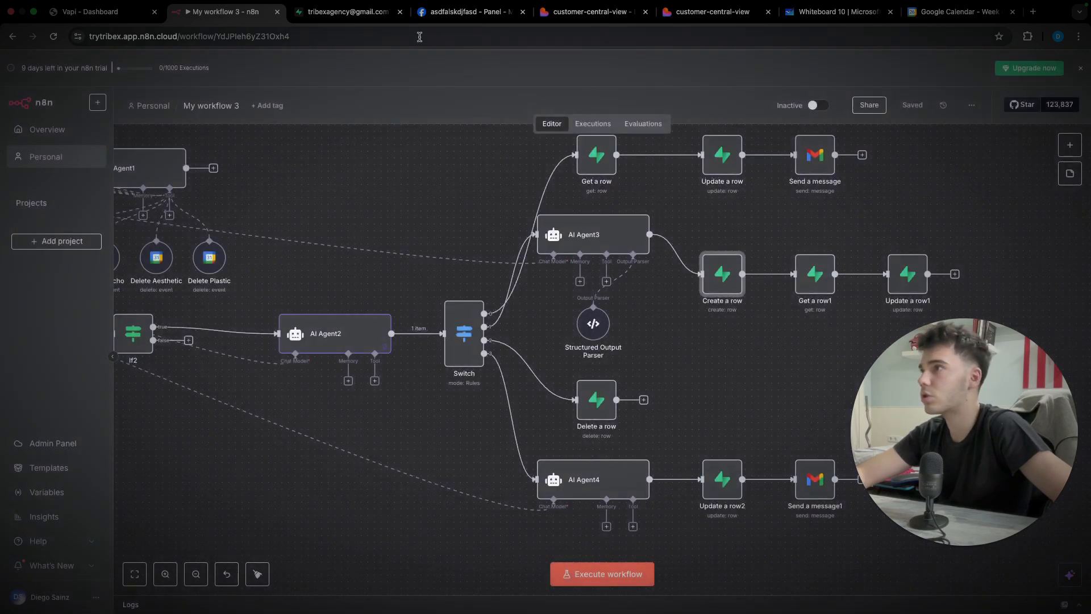
- Switch to Supabase, view the Customer Support Interested people and Customer Support Centralized tables, and return to the n8n workflow
left_click(355, 14)
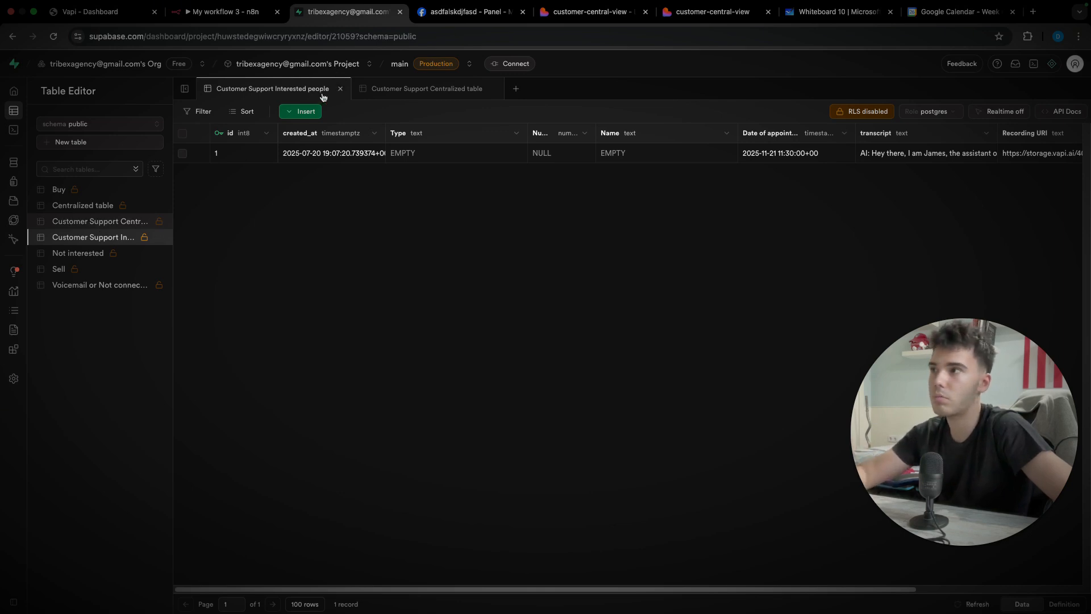
left_click(422, 87)
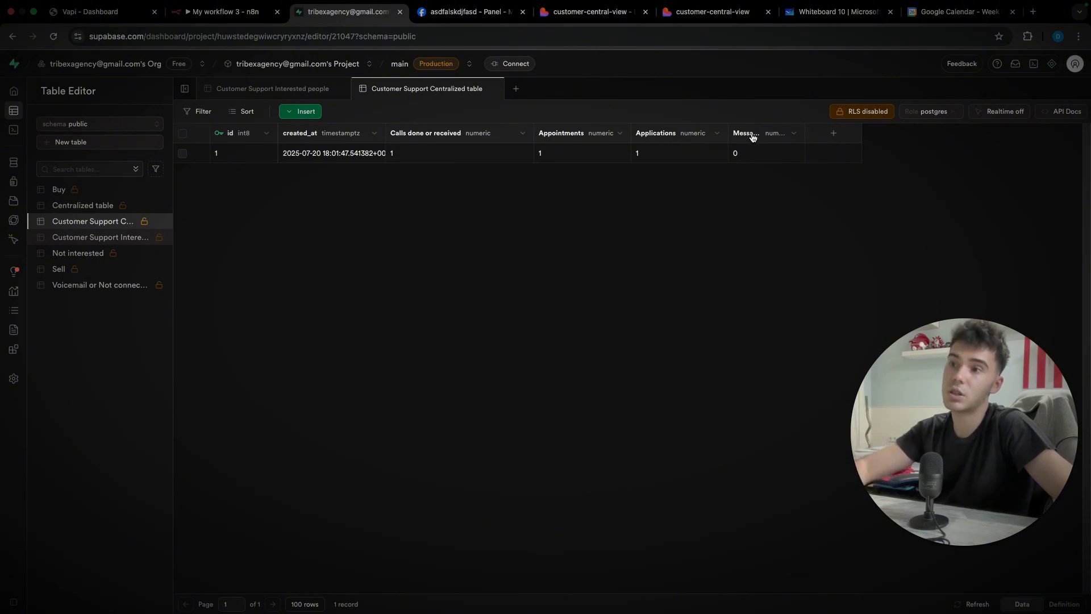
left_click(285, 89)
left_click(233, 12)
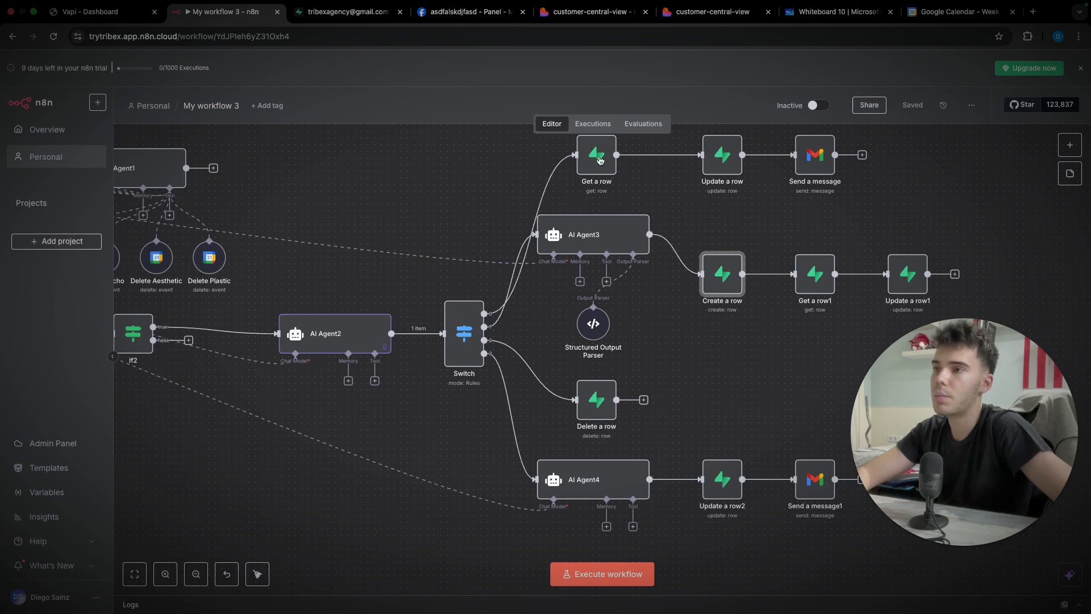
- Review the Create a row node's target table and field mappings down to the recording field, and close the node
double_click(724, 282)
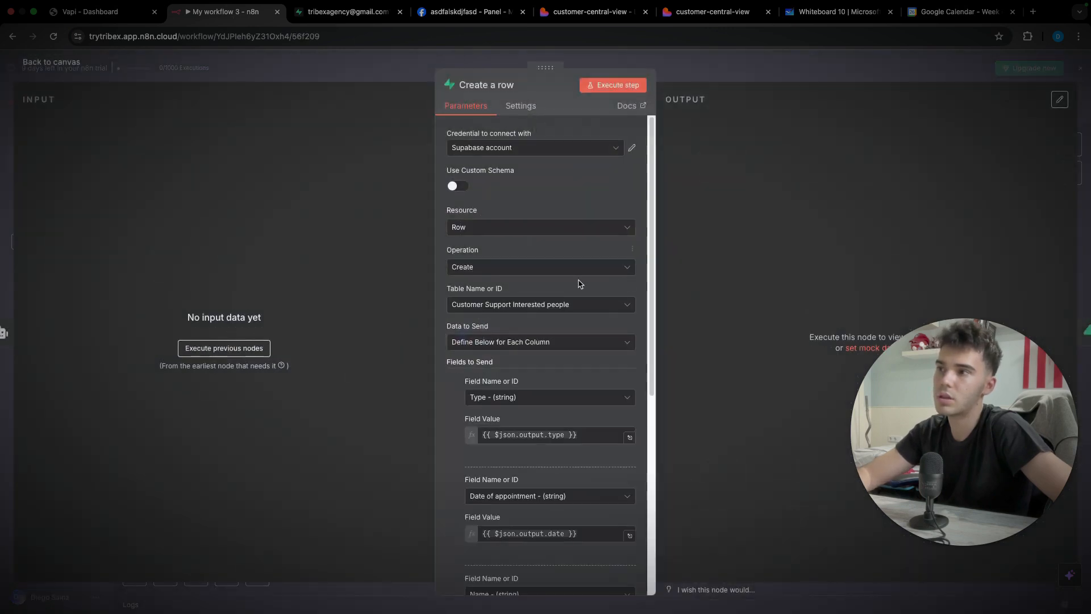
scroll(563, 265, "down", 5)
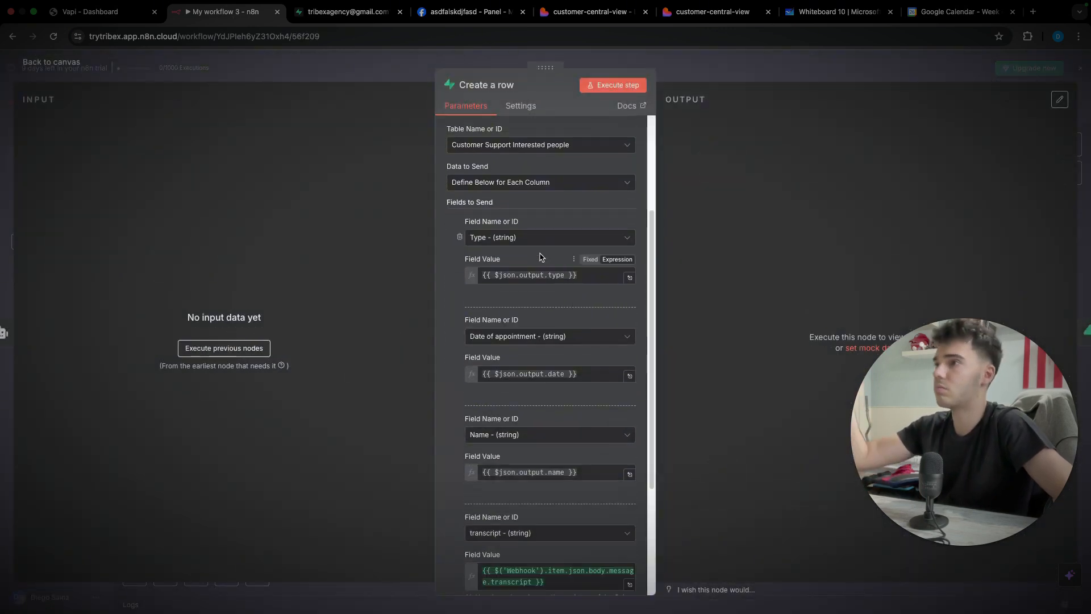
scroll(566, 316, "down", 1)
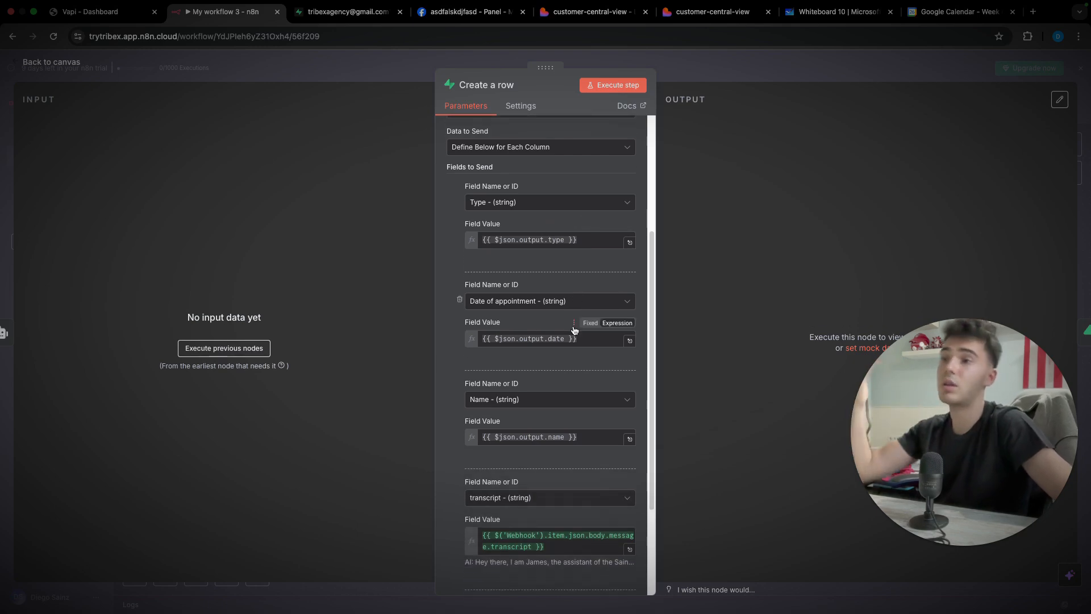
scroll(574, 330, "down", 4)
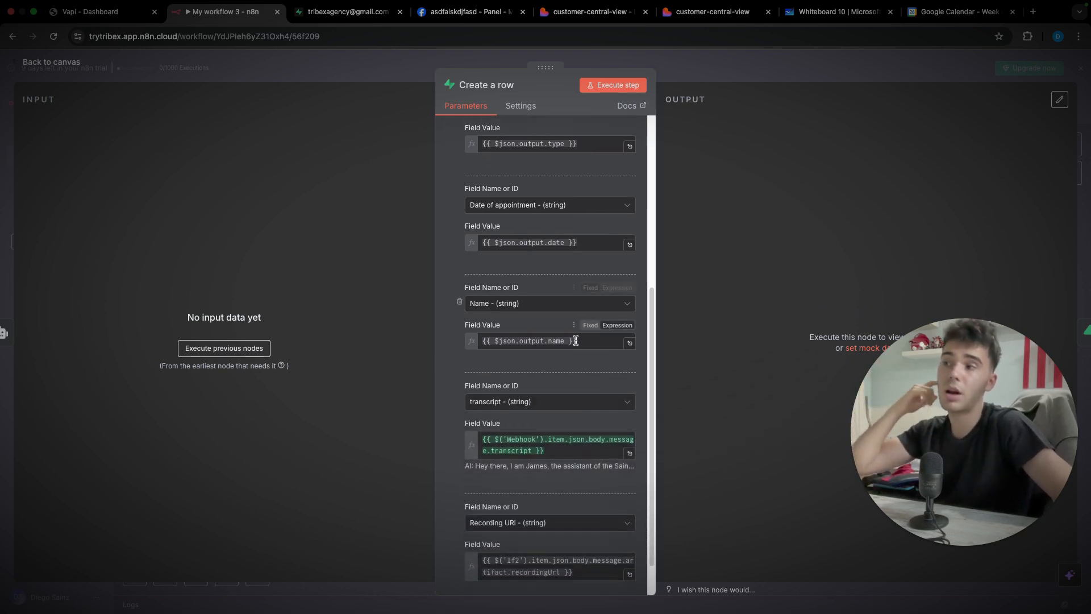
left_click(794, 68)
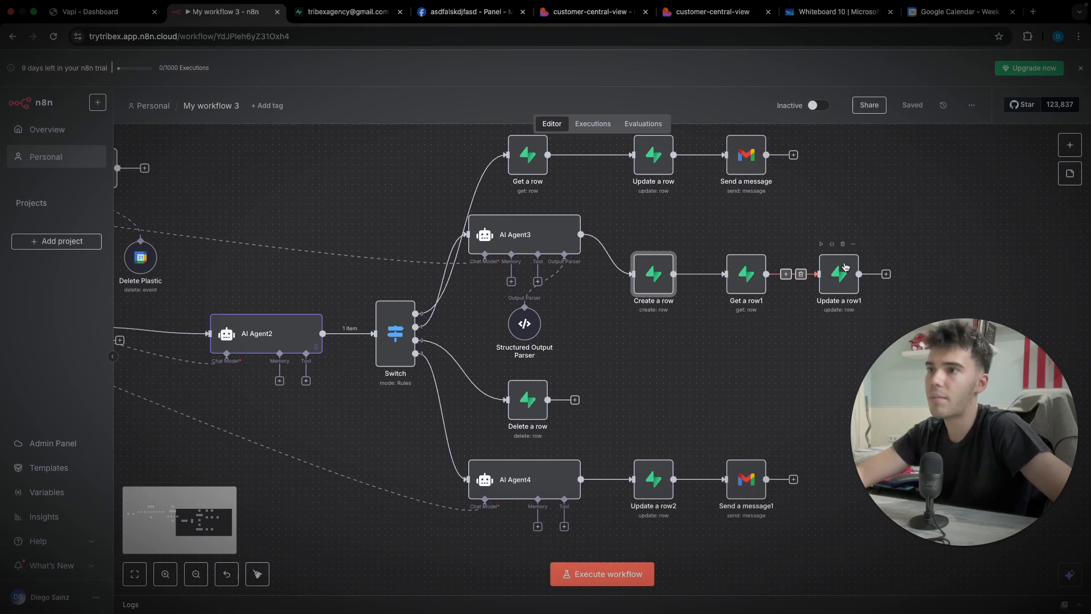
- Check the Customer Support Centralized table in Supabase again and go back to the n8n workflow
left_click(332, 14)
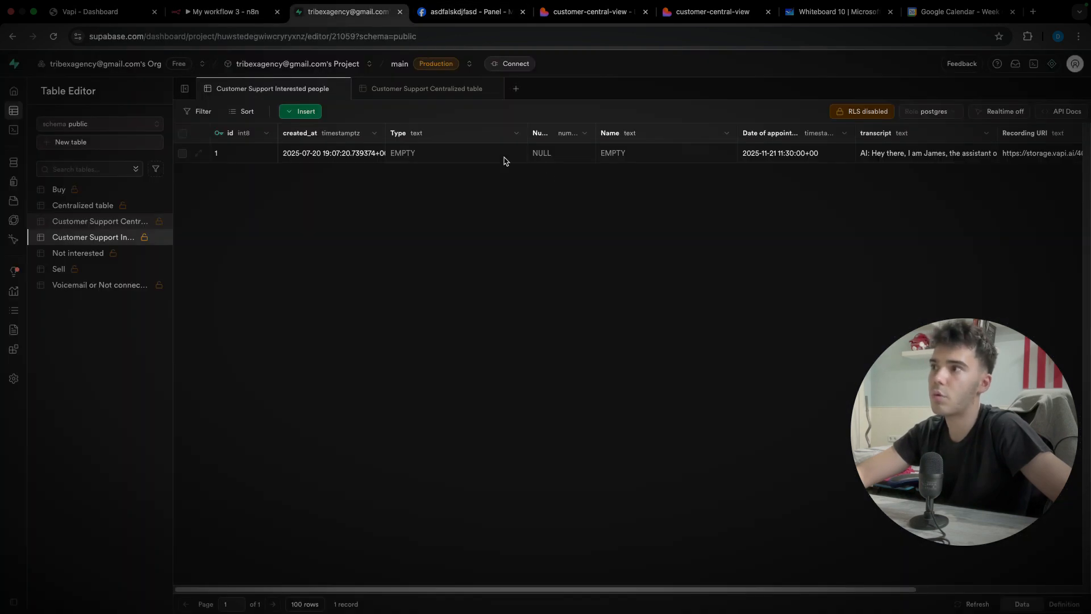
left_click(411, 88)
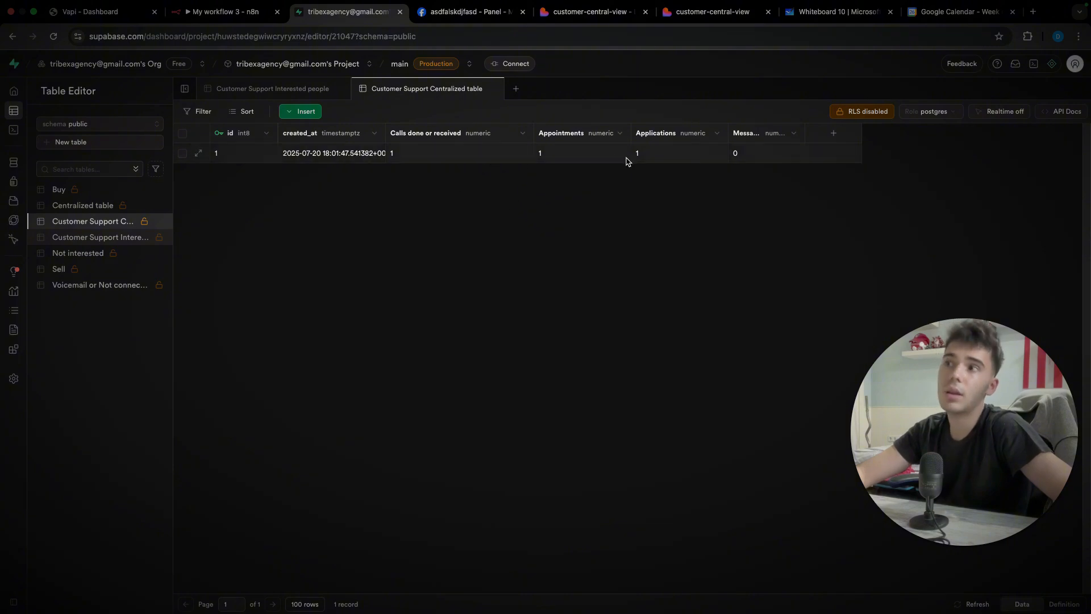
left_click(227, 12)
- Inspect the Delete a row node's table and its number-matching condition, and close the node
scroll(390, 316, "down", 1)
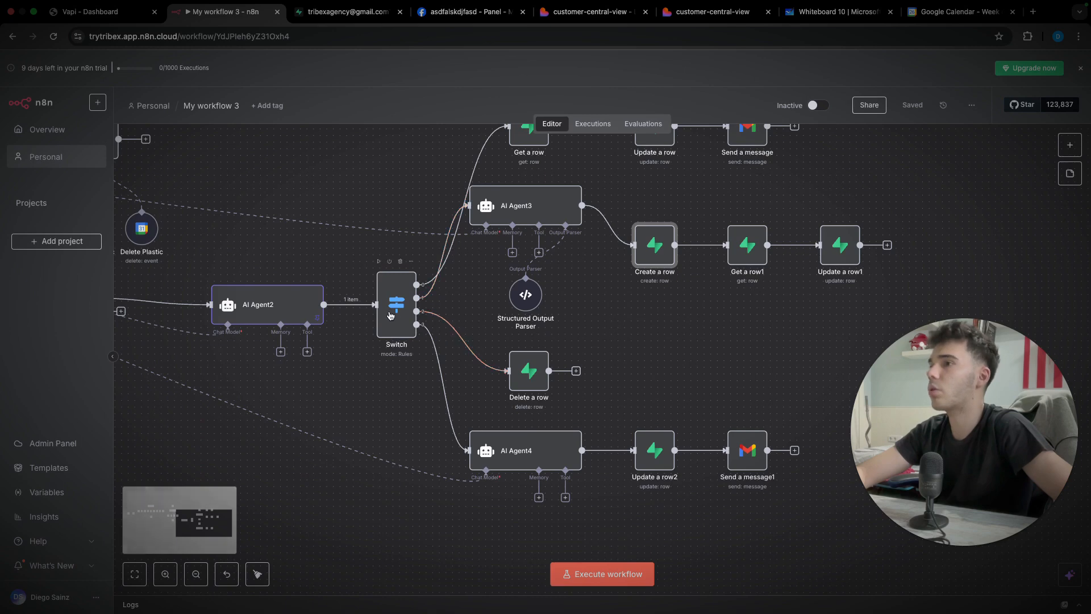
left_click(533, 380)
double_click(533, 380)
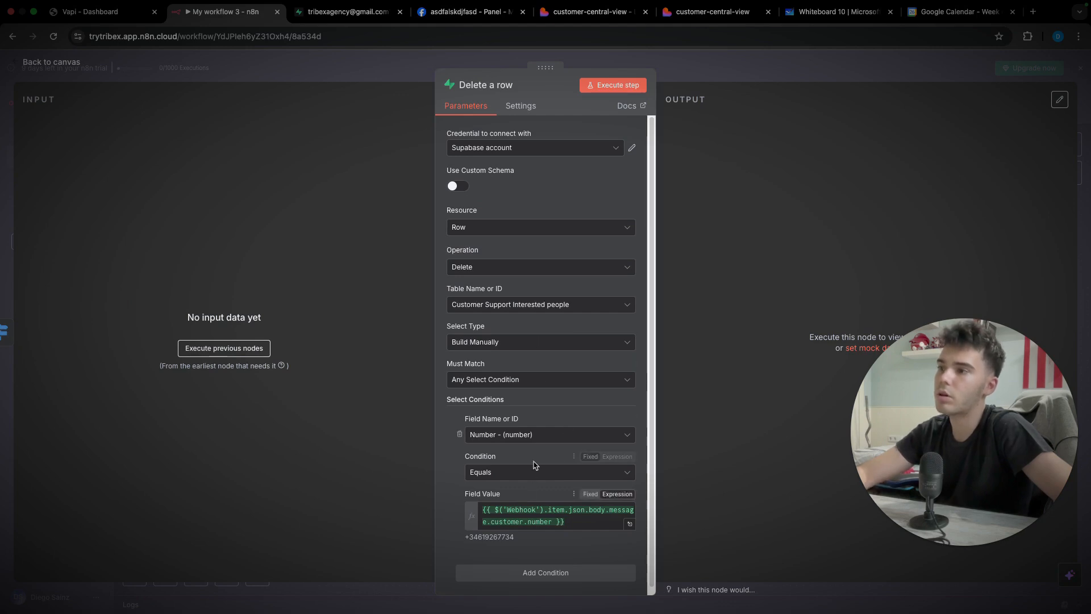
left_click(713, 78)
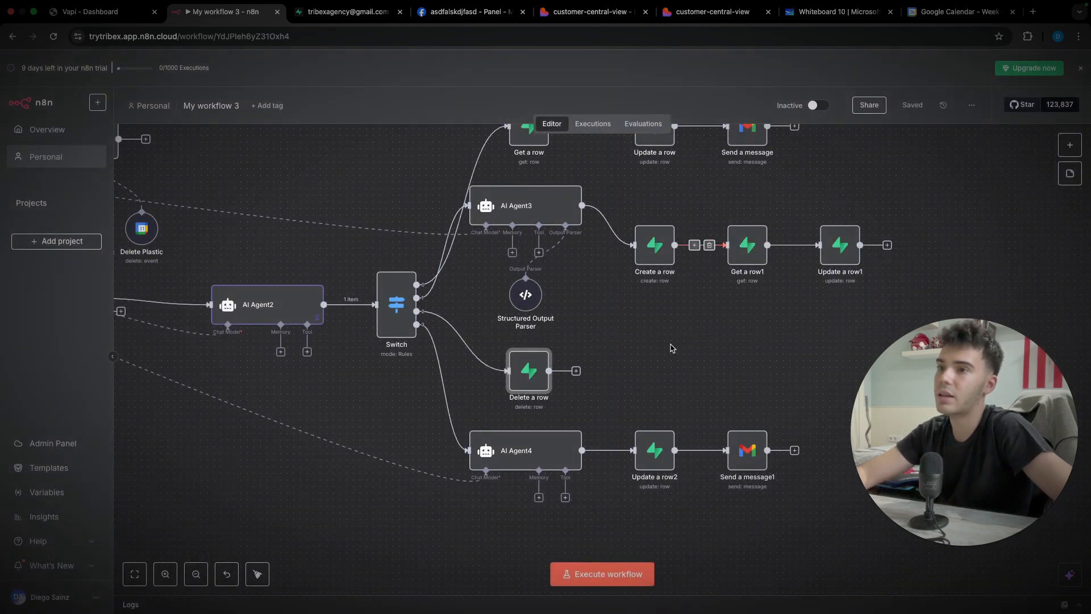
scroll(670, 349, "down", 2)
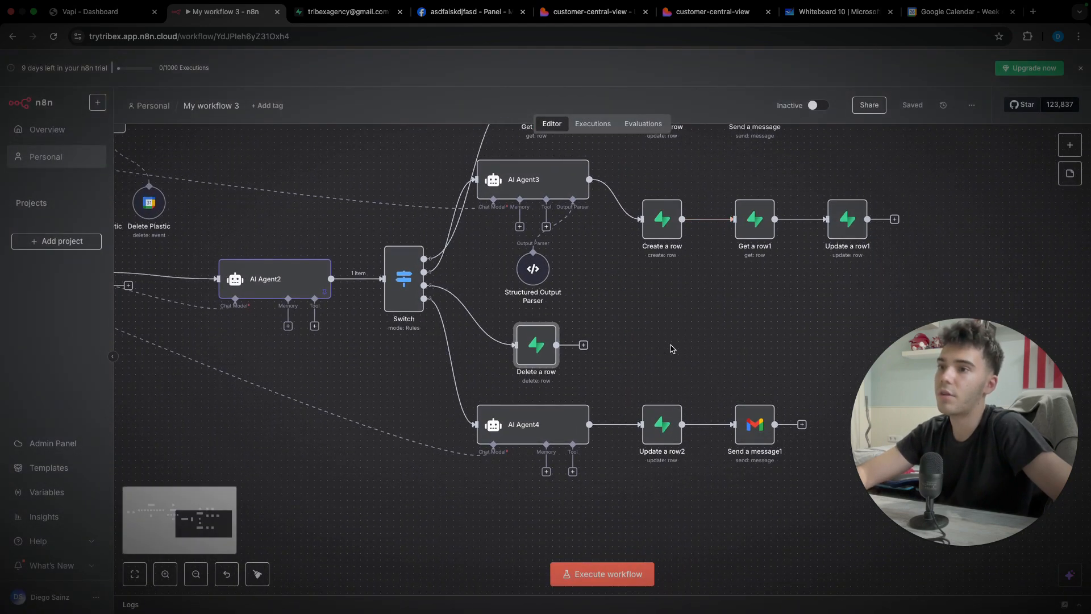
- Review AI Agent4's full system message and its transcript expression in the expanded editor, and close the node
double_click(539, 429)
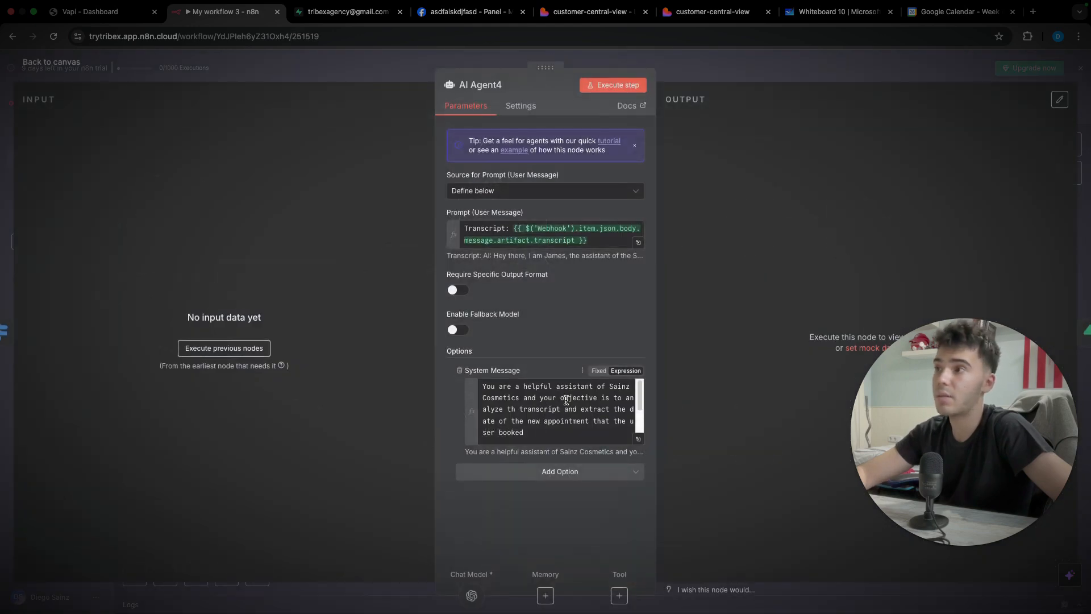
left_click(640, 441)
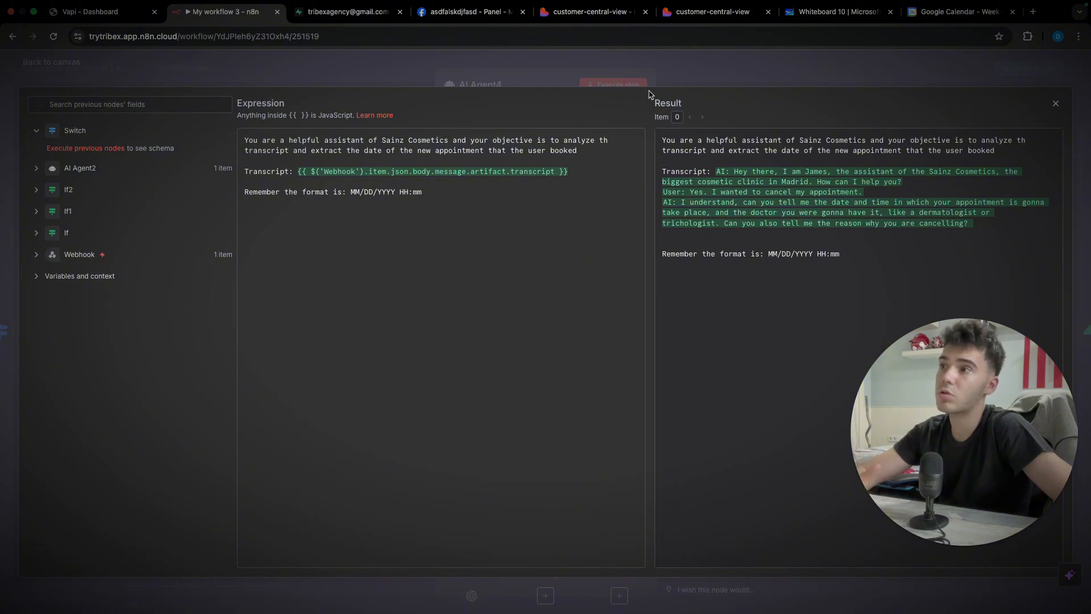
left_click(685, 71)
left_click(700, 66)
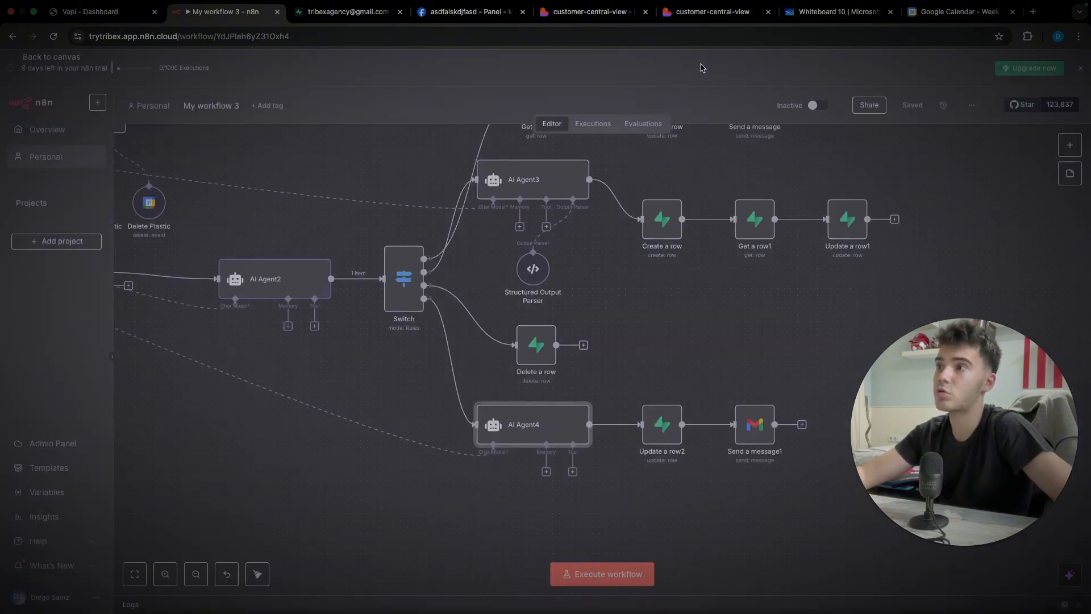
- Inspect the Update a row2 node's number-matching condition and its Date of appointment field mapping, and close the node
double_click(665, 427)
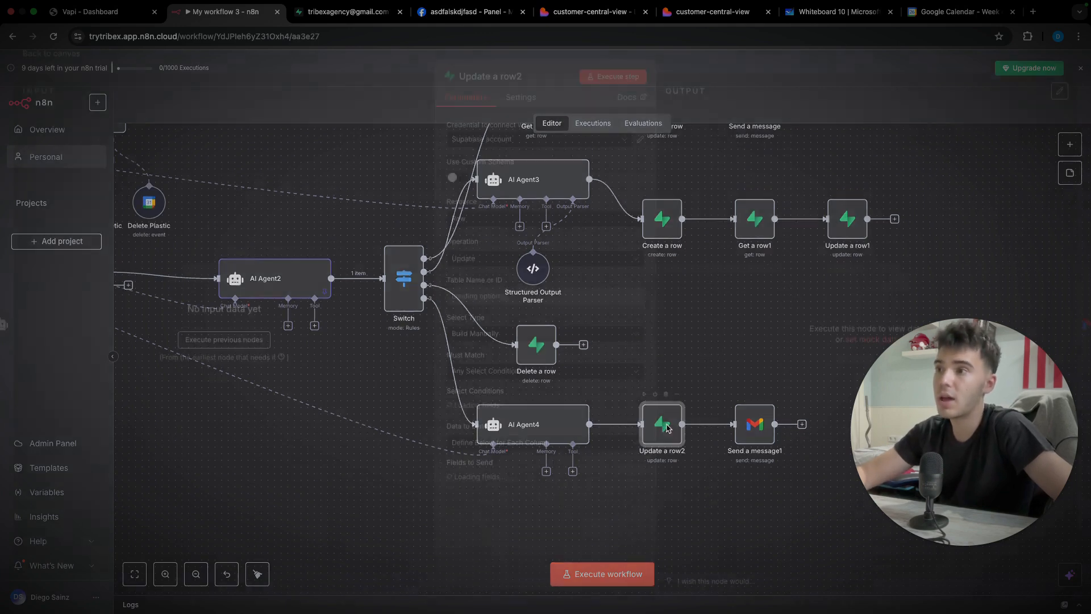
scroll(612, 363, "down", 3)
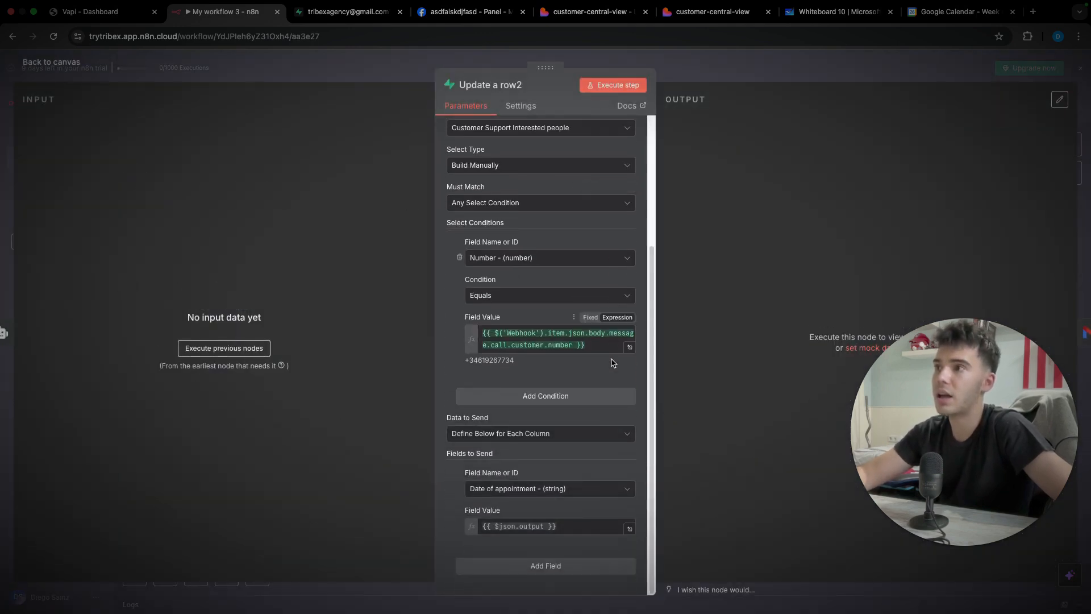
scroll(617, 363, "up", 3)
scroll(619, 362, "down", 3)
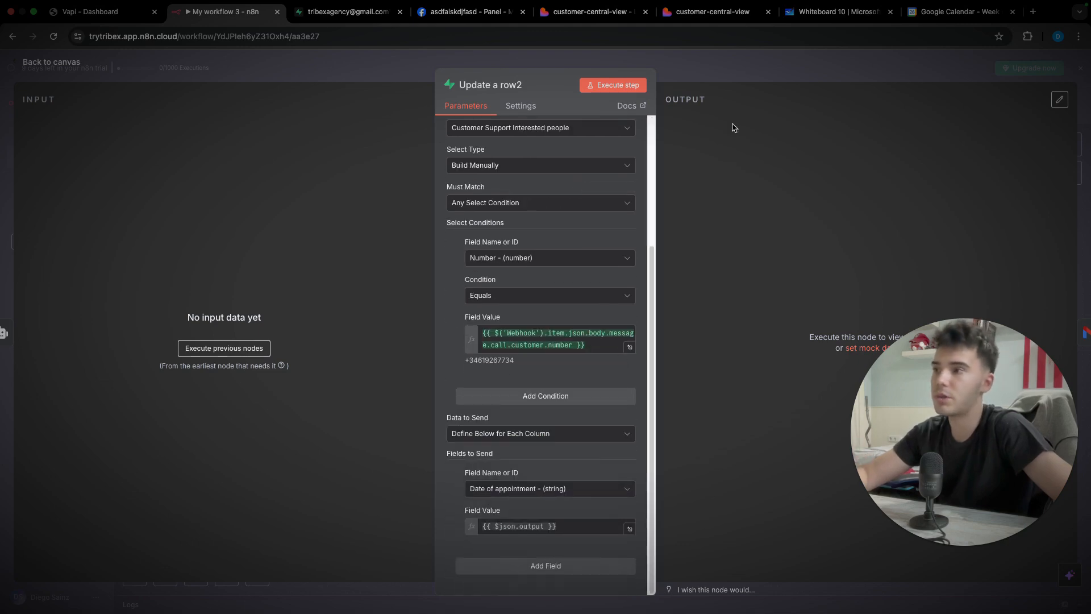
left_click(735, 83)
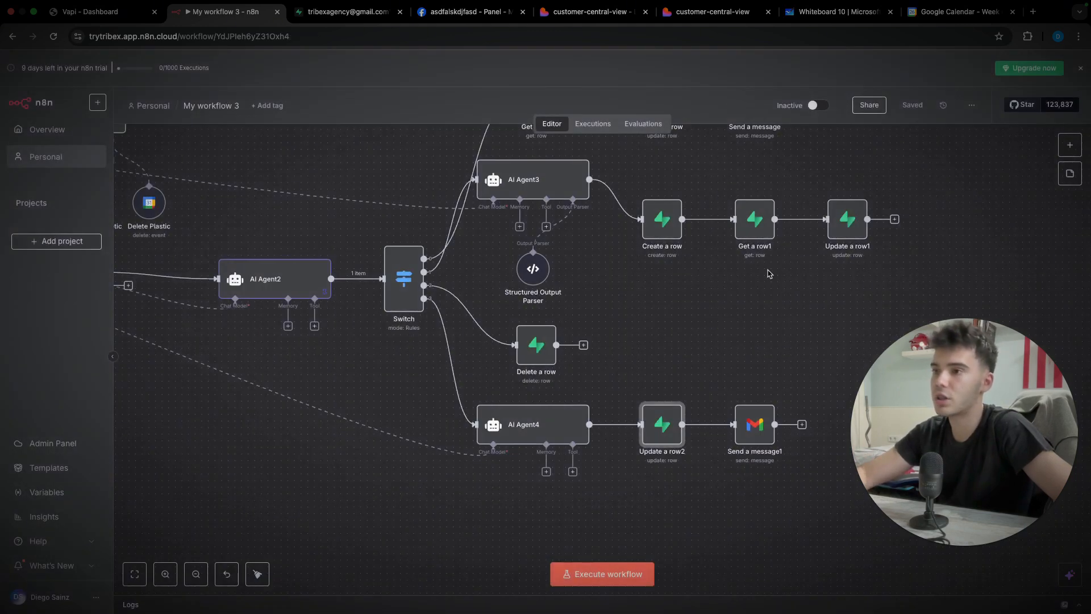
left_click(697, 359)
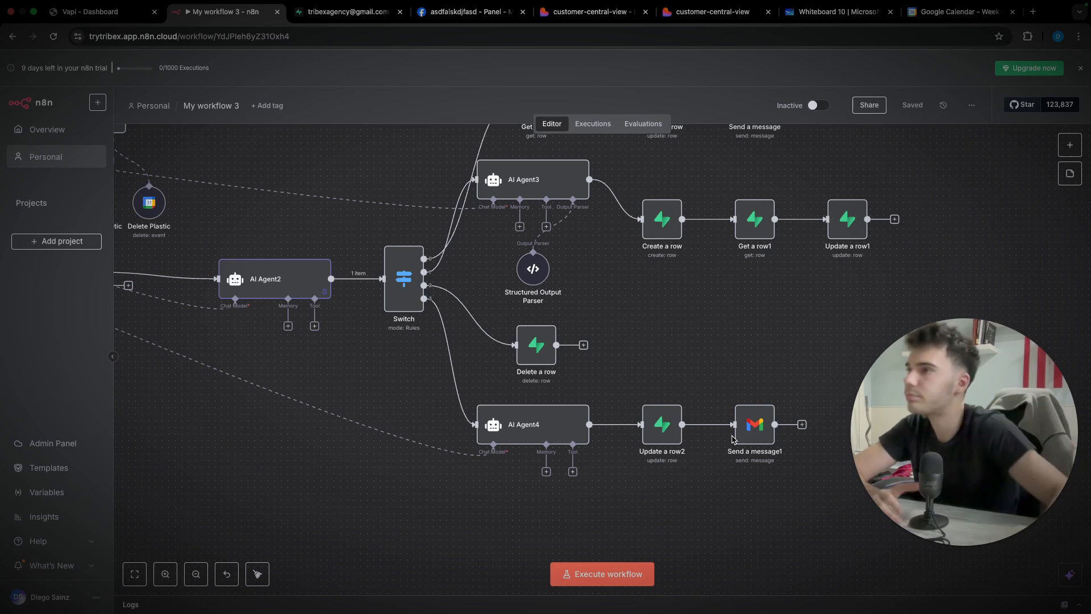
- Open My workflow 4 and start a new WhatsApp OAuth credential from its WhatsApp Trigger node
scroll(674, 377, "up", 5)
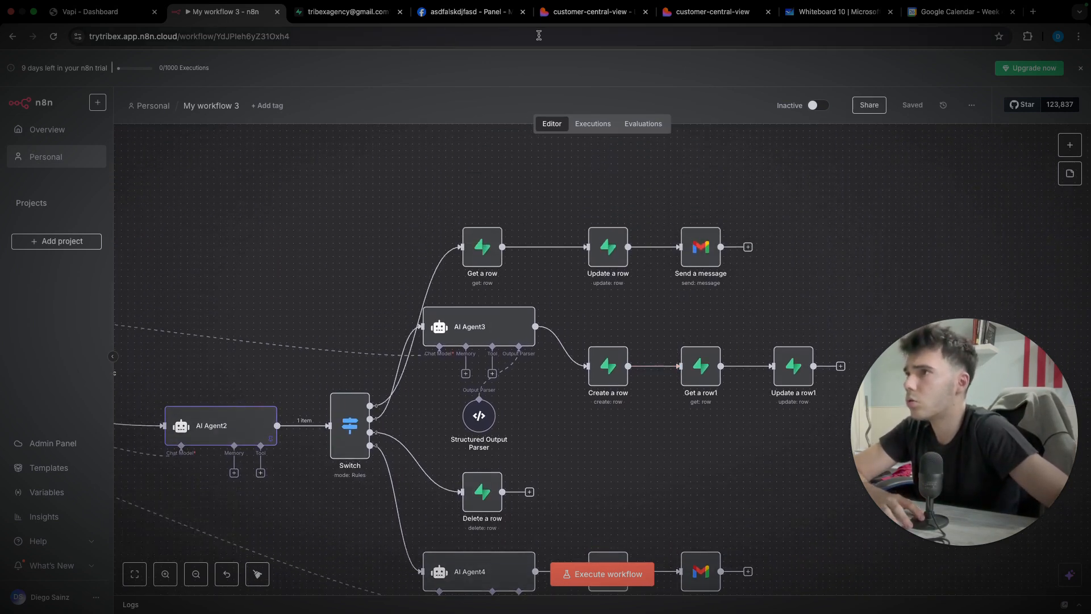
left_click(50, 131)
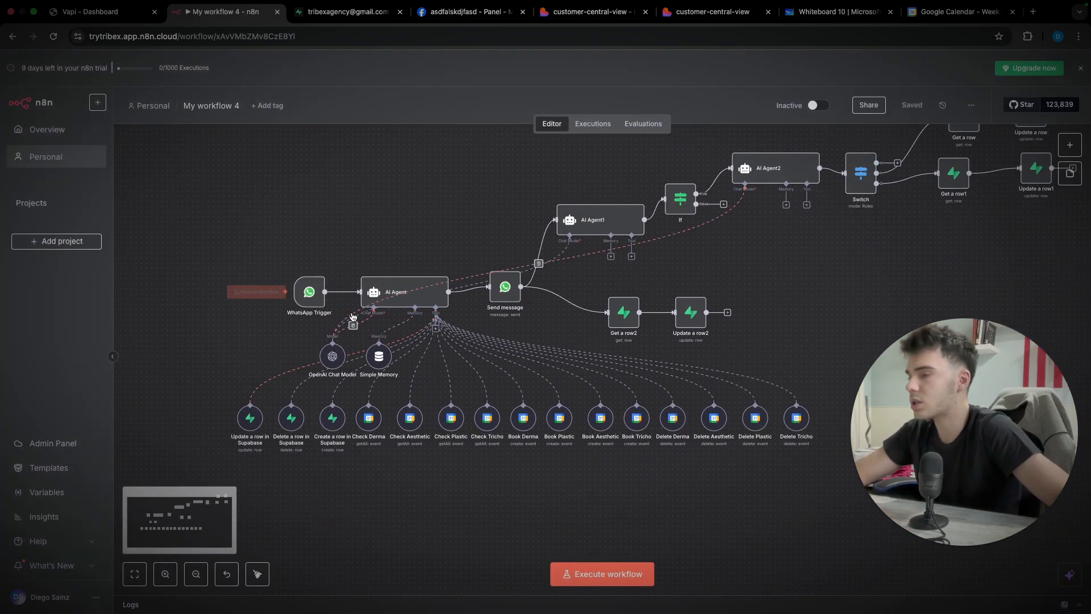
scroll(365, 336, "up", 5)
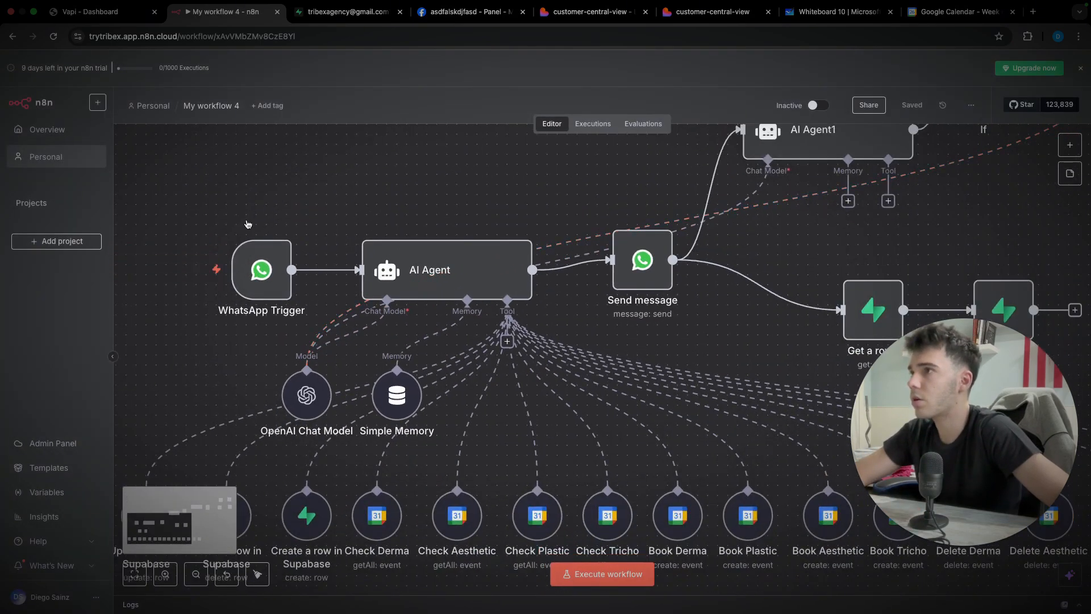
double_click(256, 260)
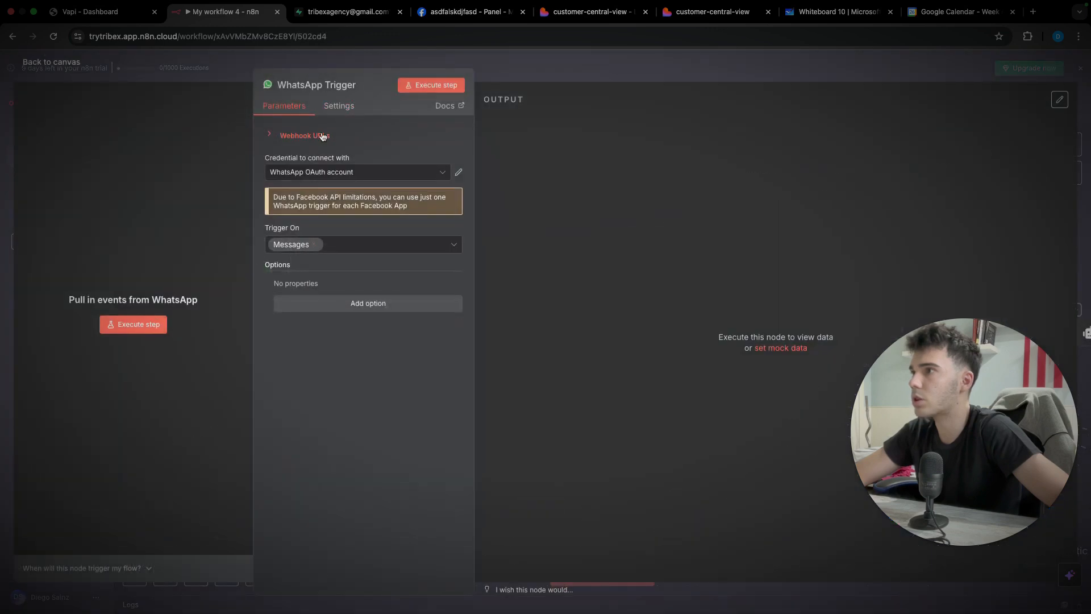
left_click(394, 170)
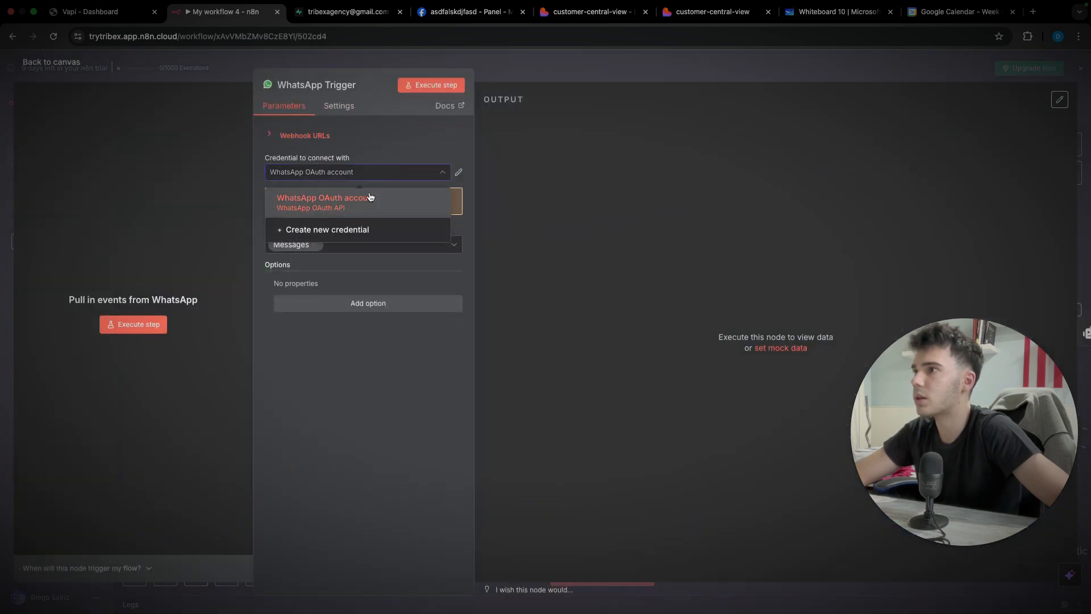
left_click(354, 228)
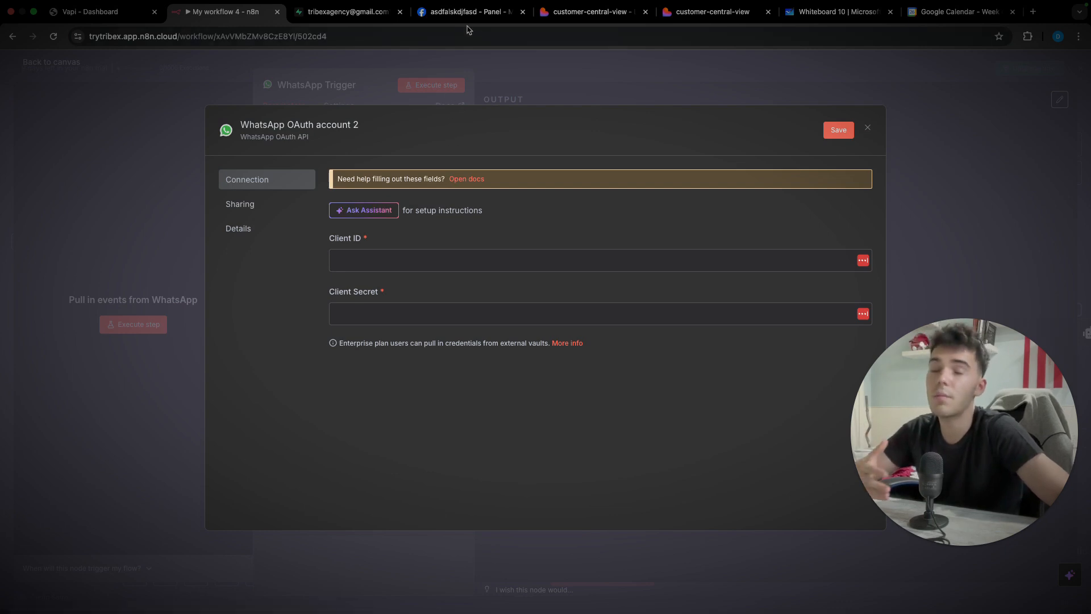
- Open developers.facebook.com in a new browser tab and go to the list of own applications
left_click(1035, 12)
type("developers.facebook.com")
key("Return")
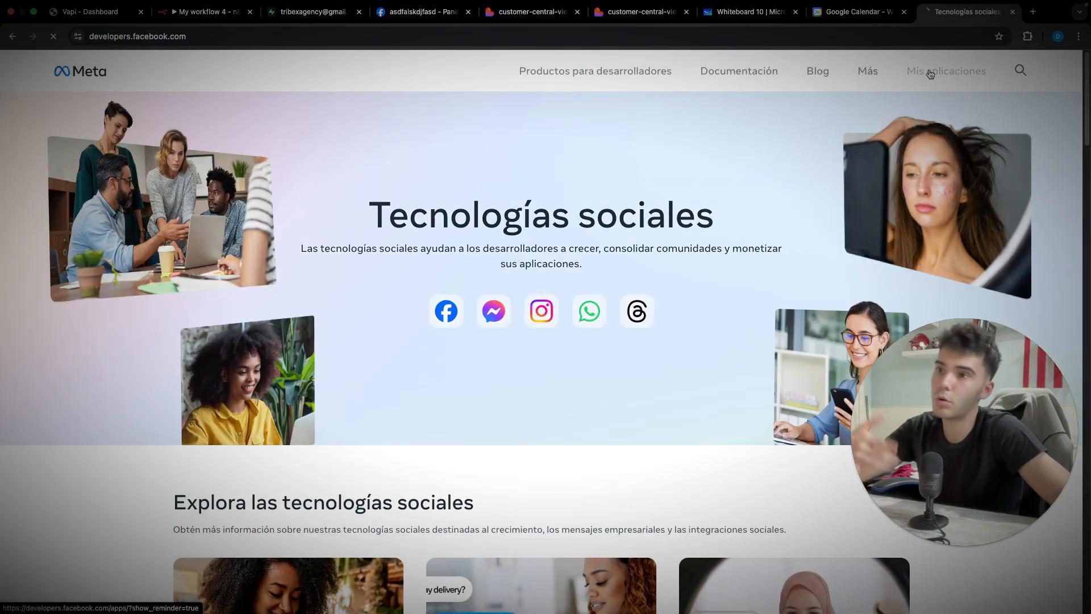
left_click(930, 73)
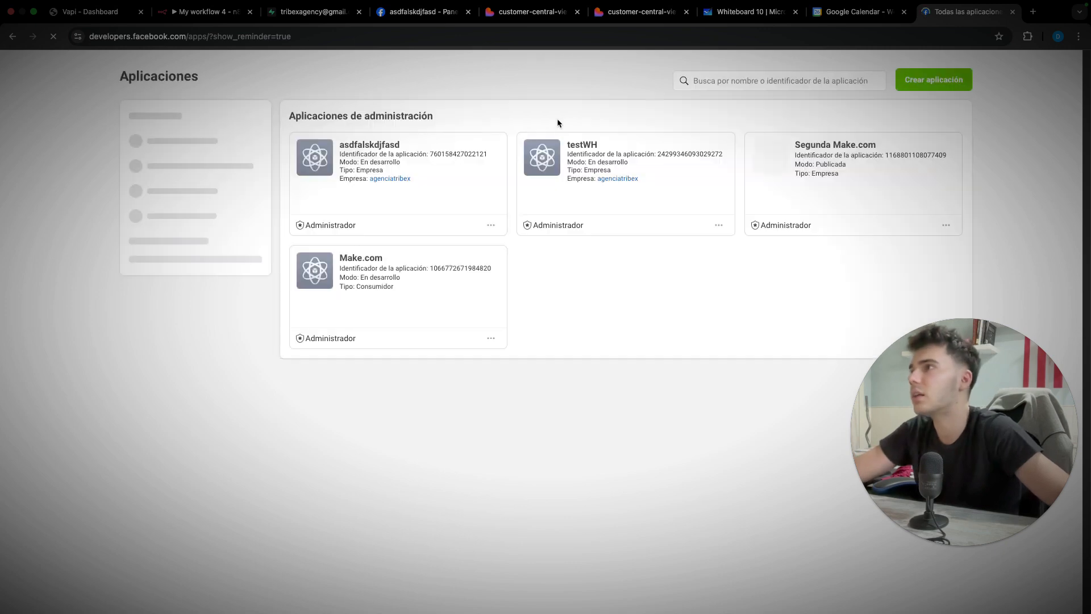
- Start creating a new Meta application named asdasdf and continue to the use case selection
left_click(926, 86)
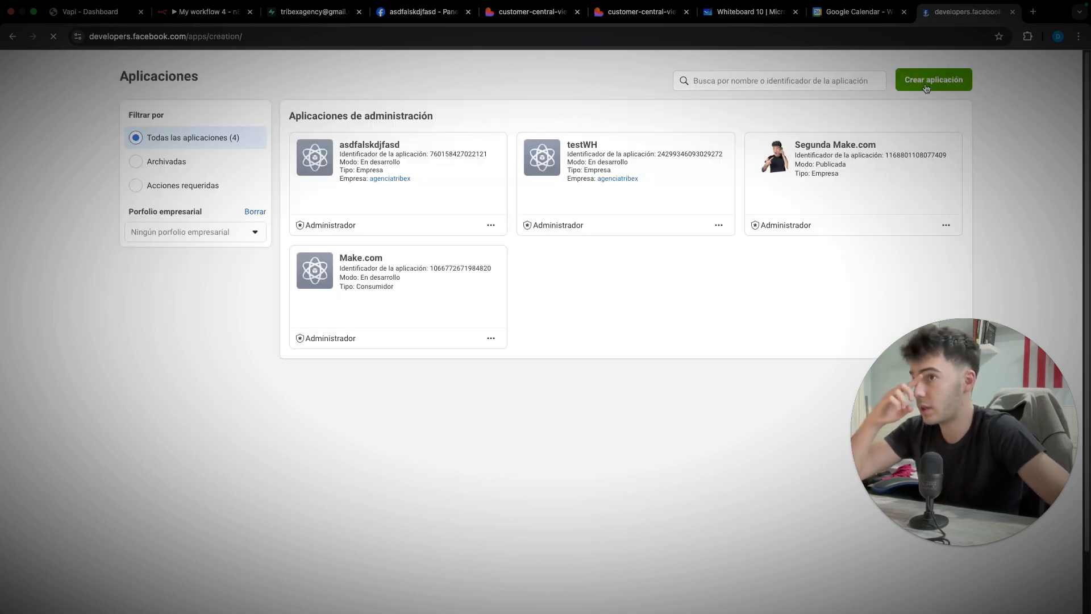
left_click(438, 186)
type("asdasdf")
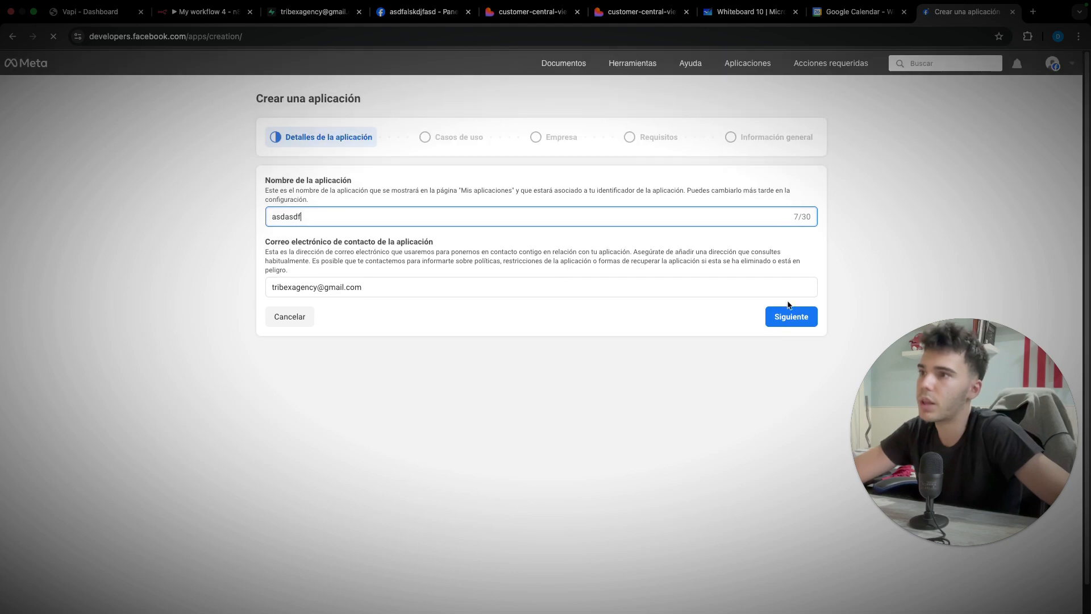
left_click(790, 307)
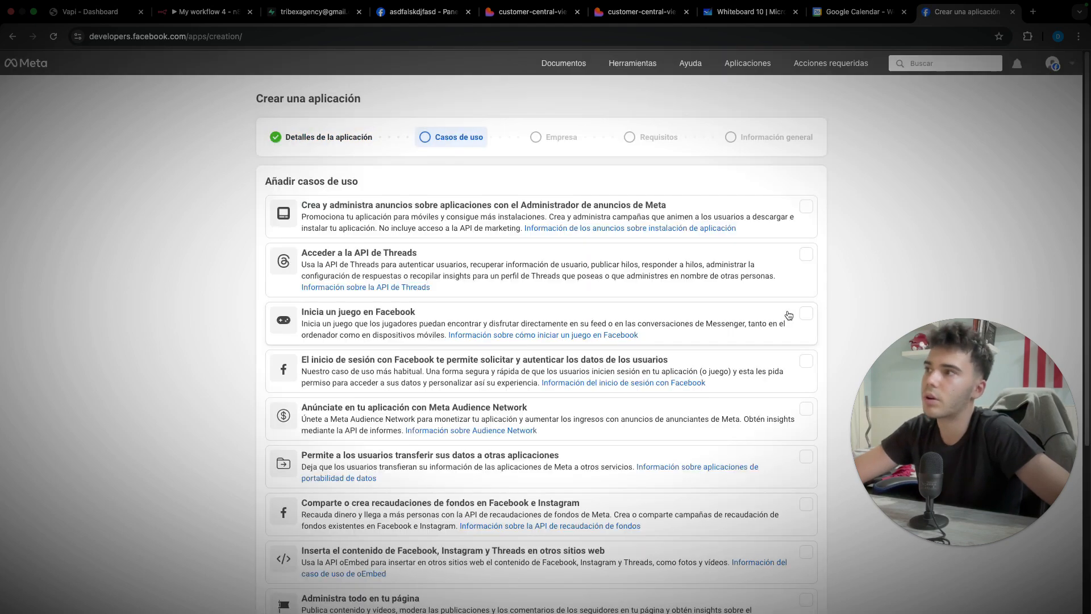
- Choose Otro as the application's use case and Empresa as its type, and continue to the details
scroll(761, 325, "down", 1)
scroll(761, 325, "down", 4)
left_click(432, 548)
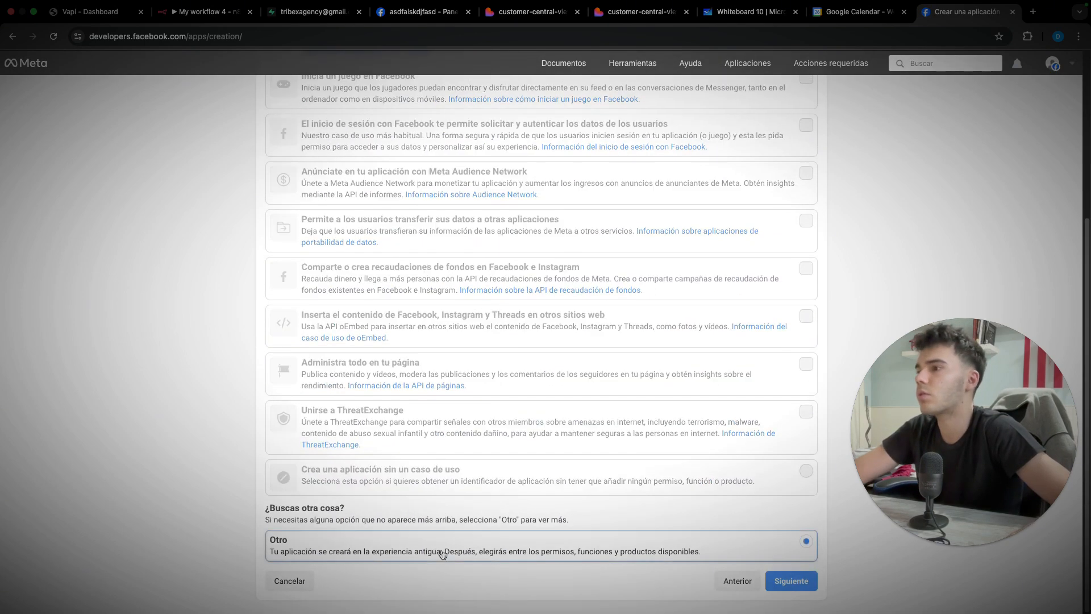
left_click(784, 578)
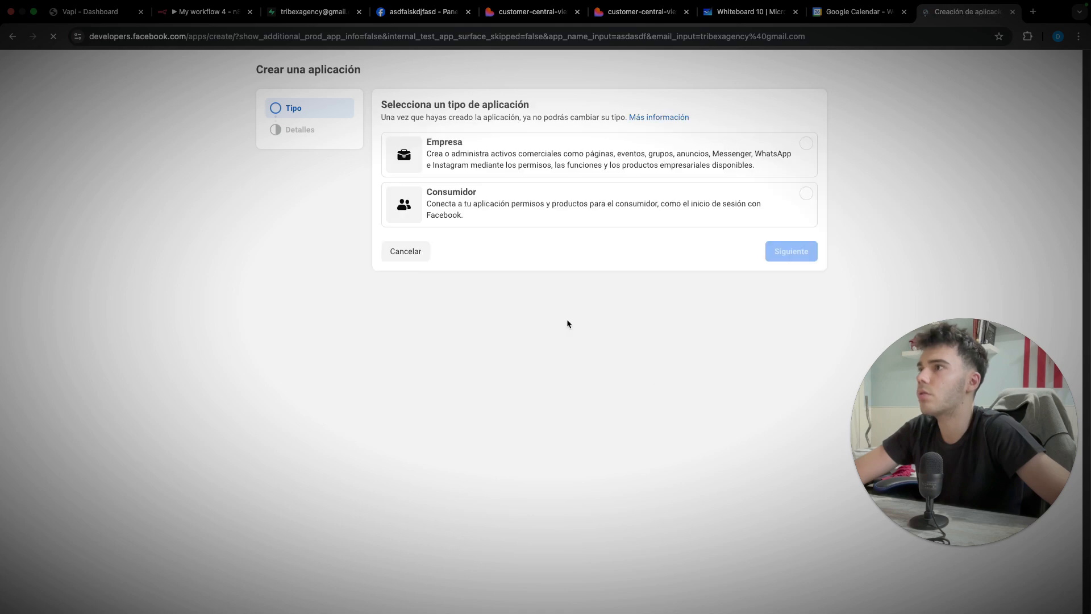
left_click(512, 170)
left_click(783, 276)
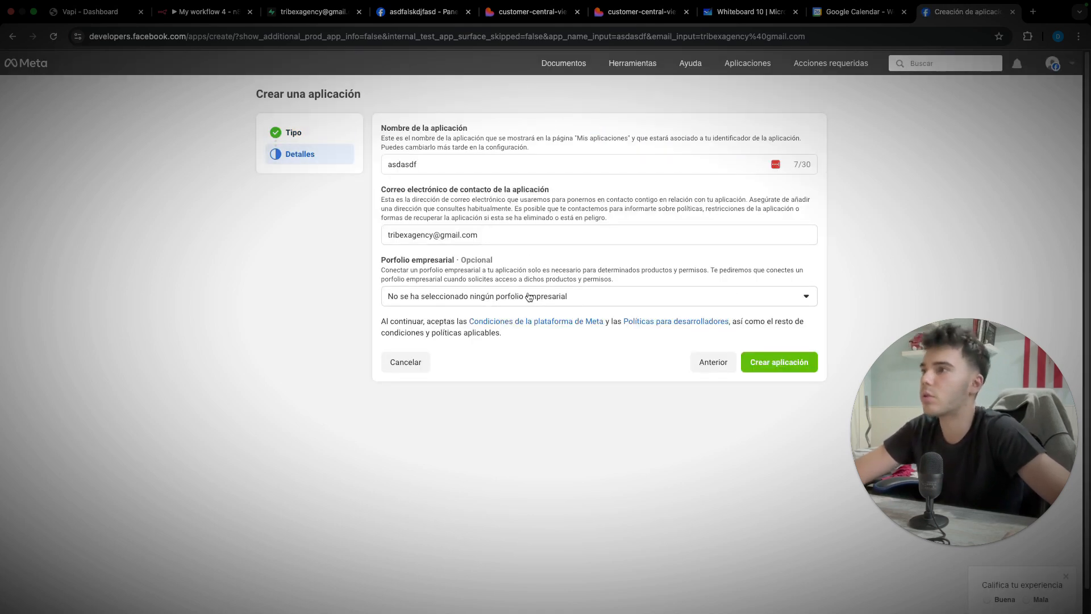
- Create the asdasdf application without a business portfolio and add the WhatsApp product to it
left_click(779, 362)
left_click(533, 286)
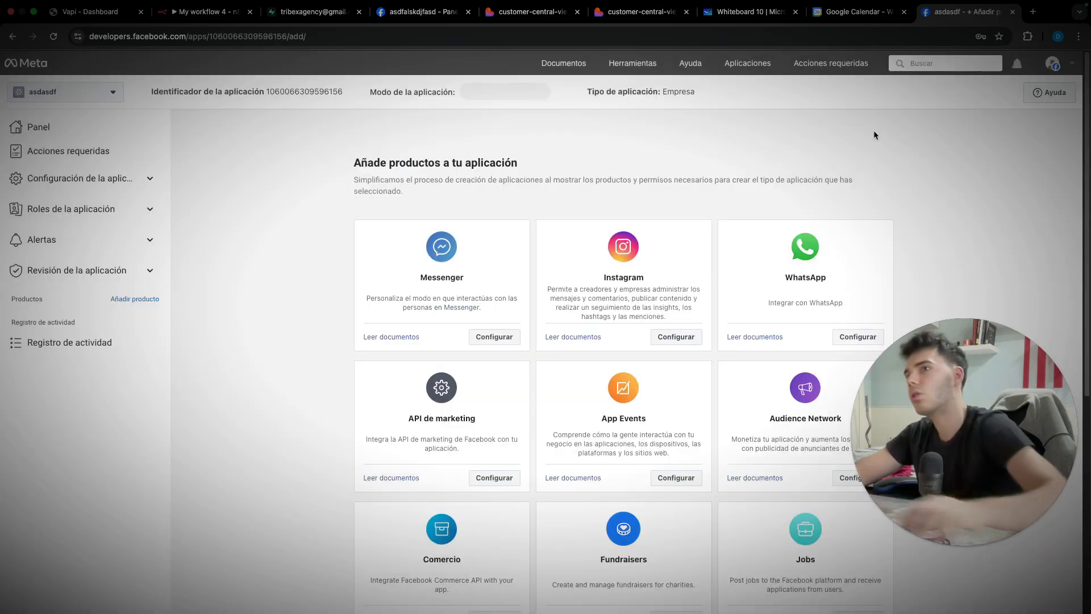
left_click(844, 339)
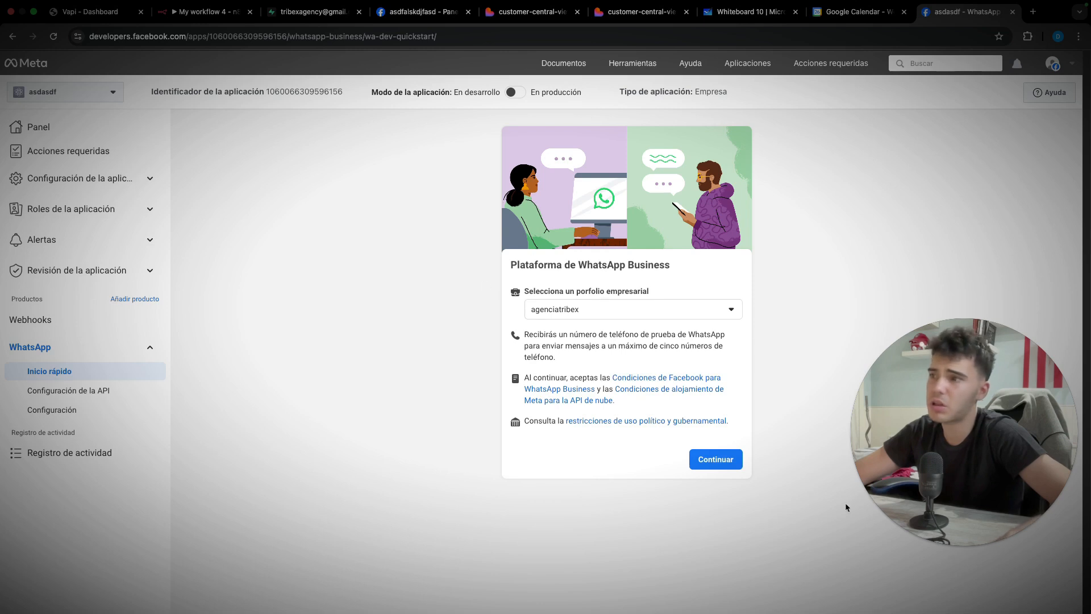
- Go to the WhatsApp API configuration and continue with the agenciatribex business portfolio
left_click(80, 392)
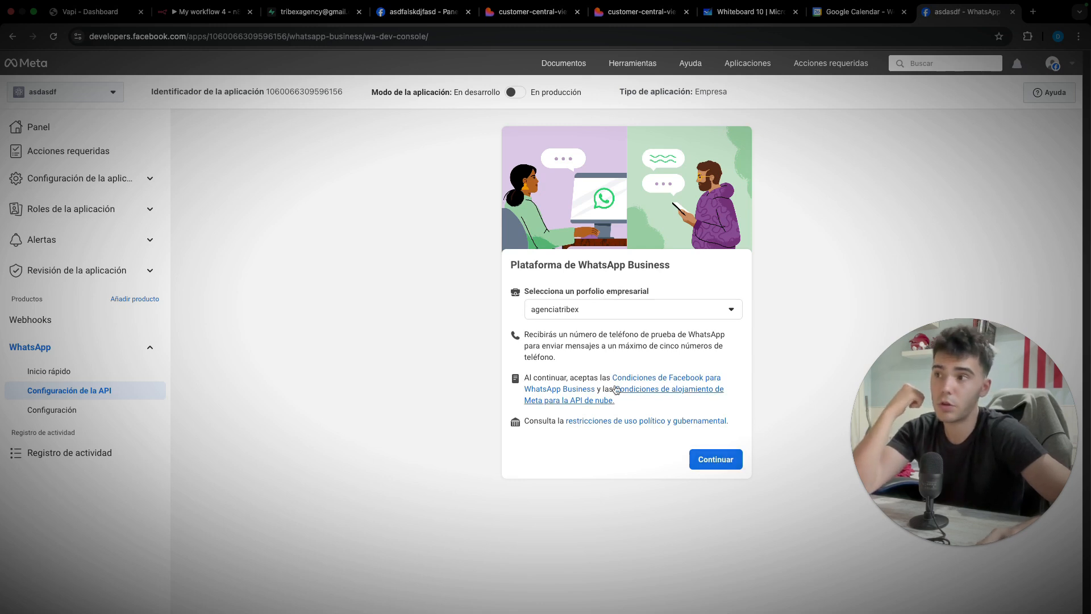
left_click(569, 312)
left_click(573, 336)
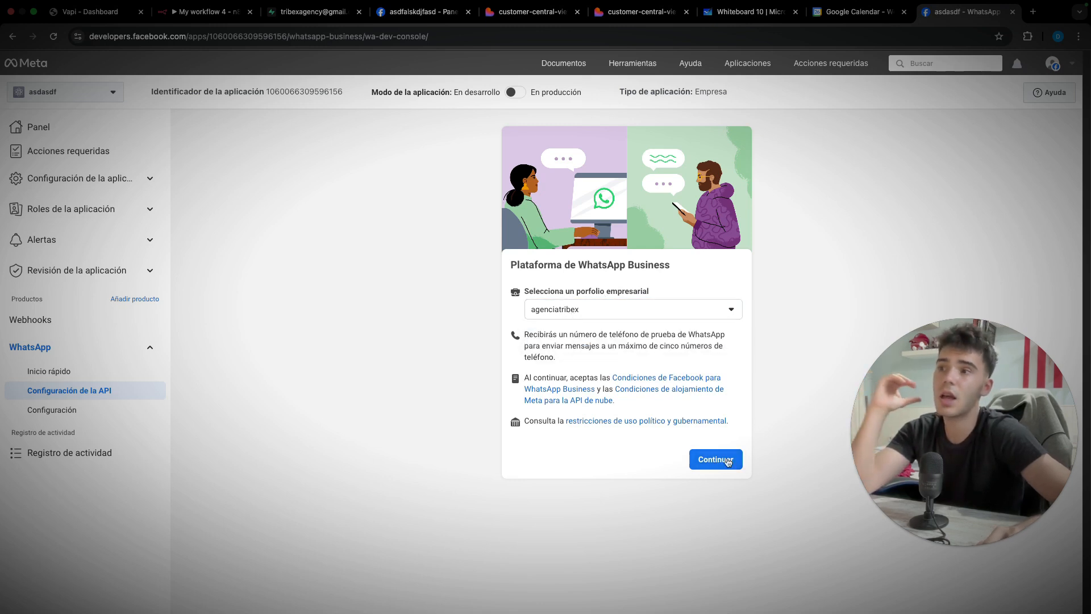
left_click(715, 459)
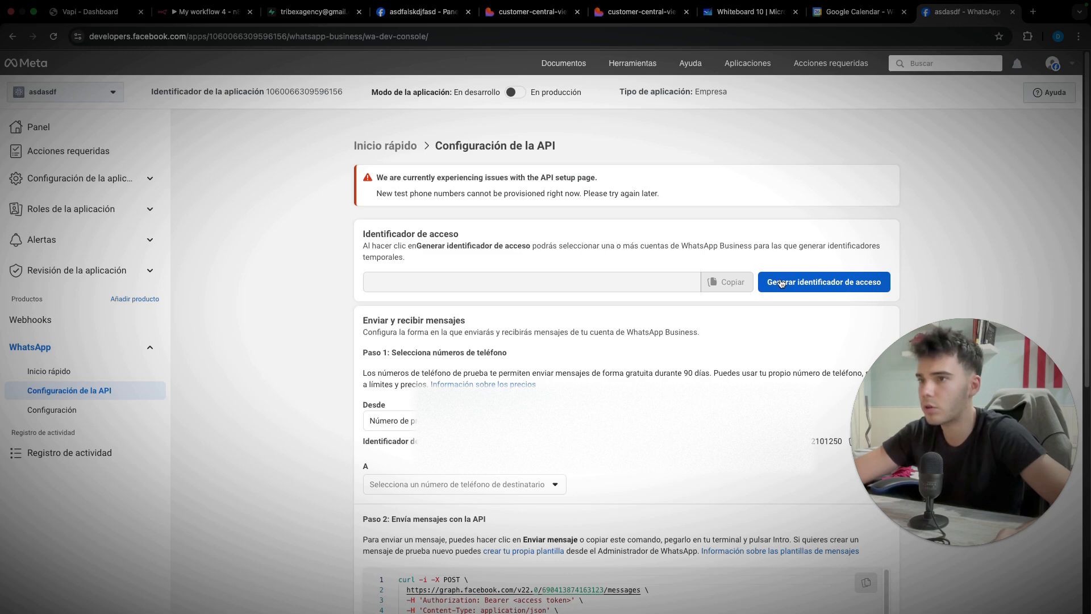
- Generate a WhatsApp access token, granting the application access to the Test WhatsApp Business Account and Agencia Tribex
left_click(790, 282)
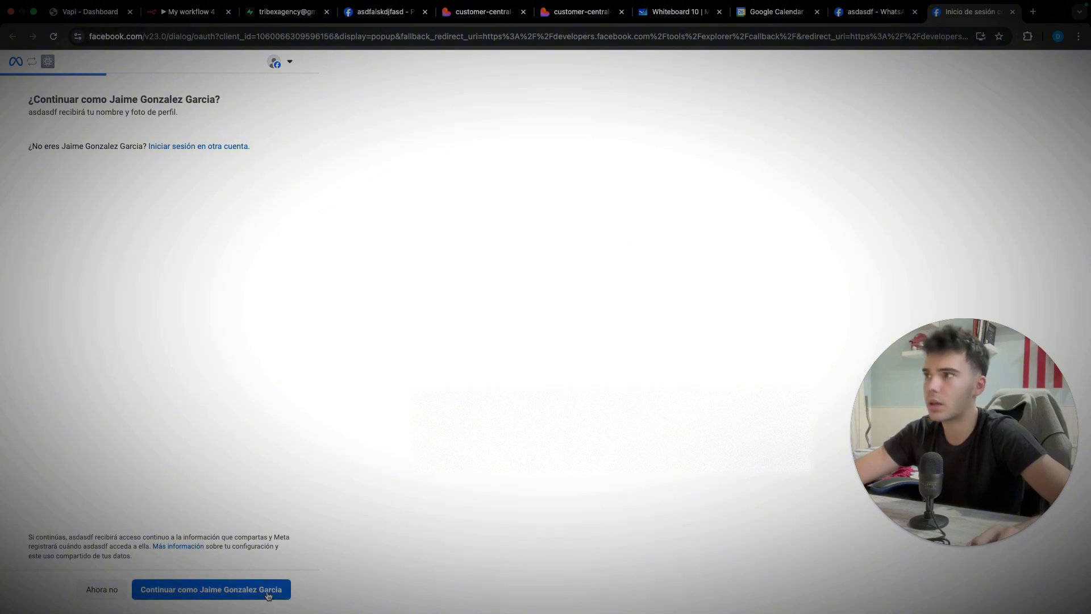
left_click(268, 595)
left_click(76, 268)
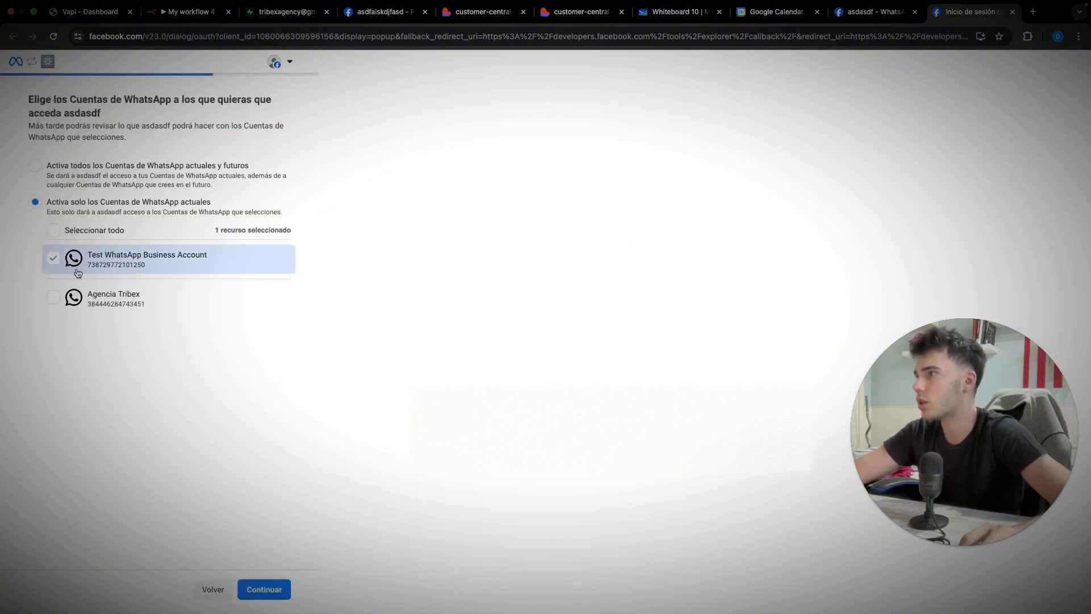
left_click(77, 297)
left_click(276, 586)
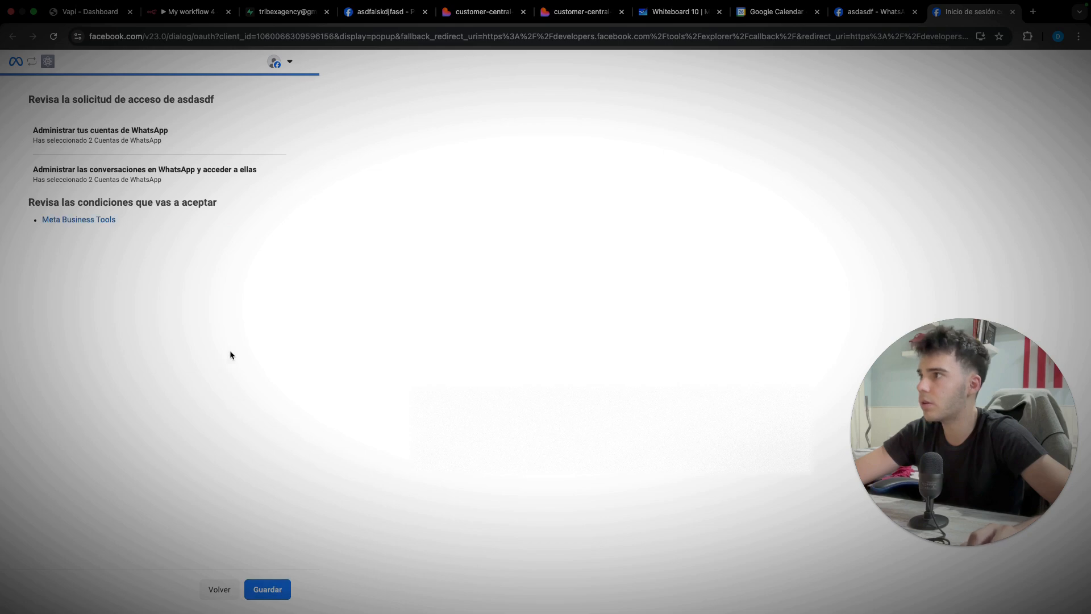
left_click(267, 589)
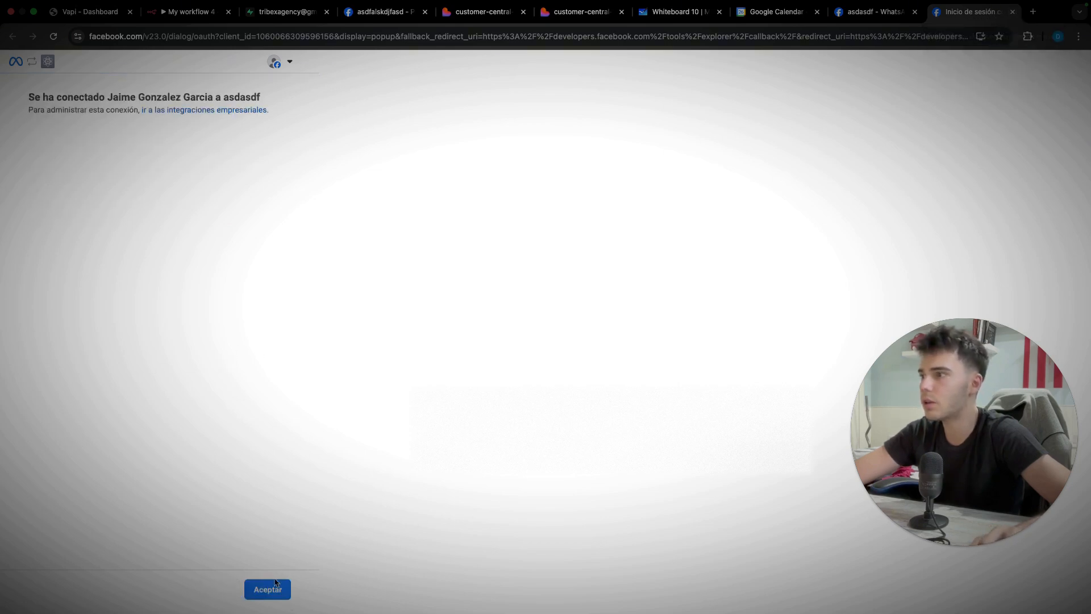
left_click(275, 584)
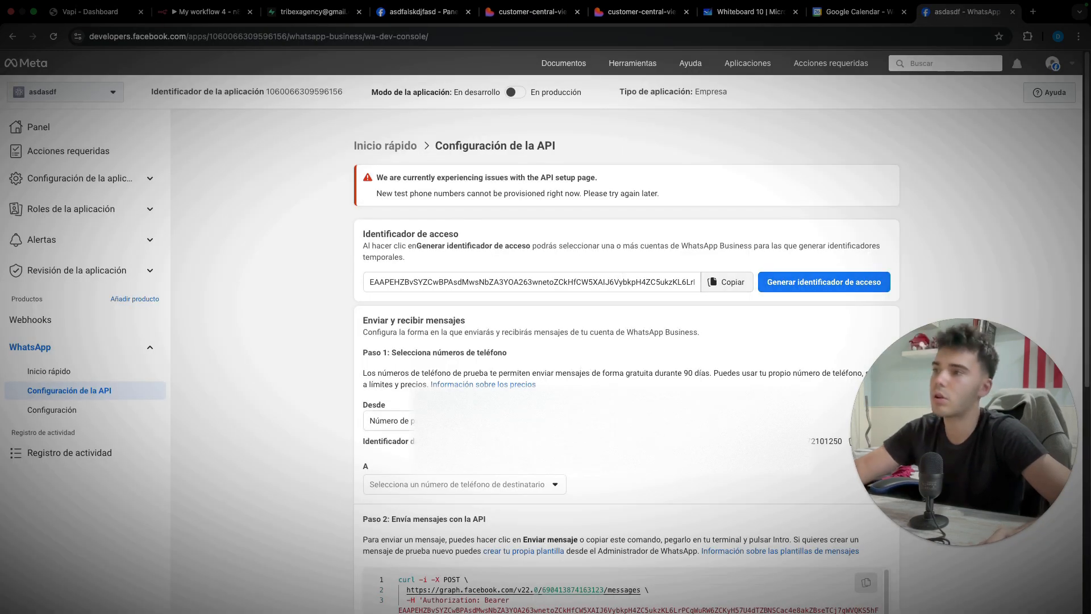
- View the sender phone number options for WhatsApp messages and return to the n8n WhatsApp credential form
left_click(489, 421)
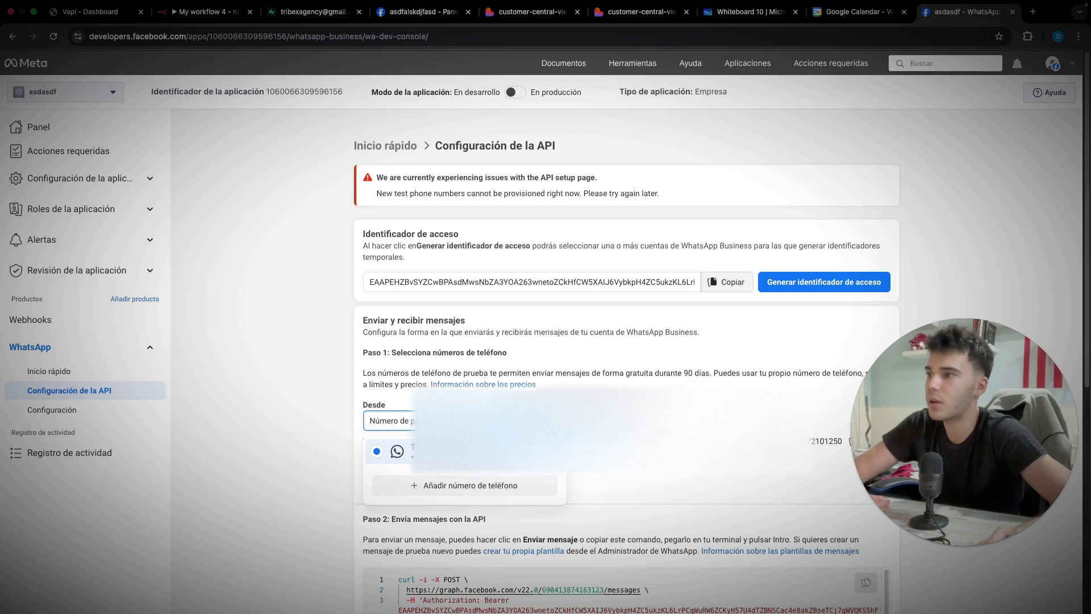
left_click(591, 407)
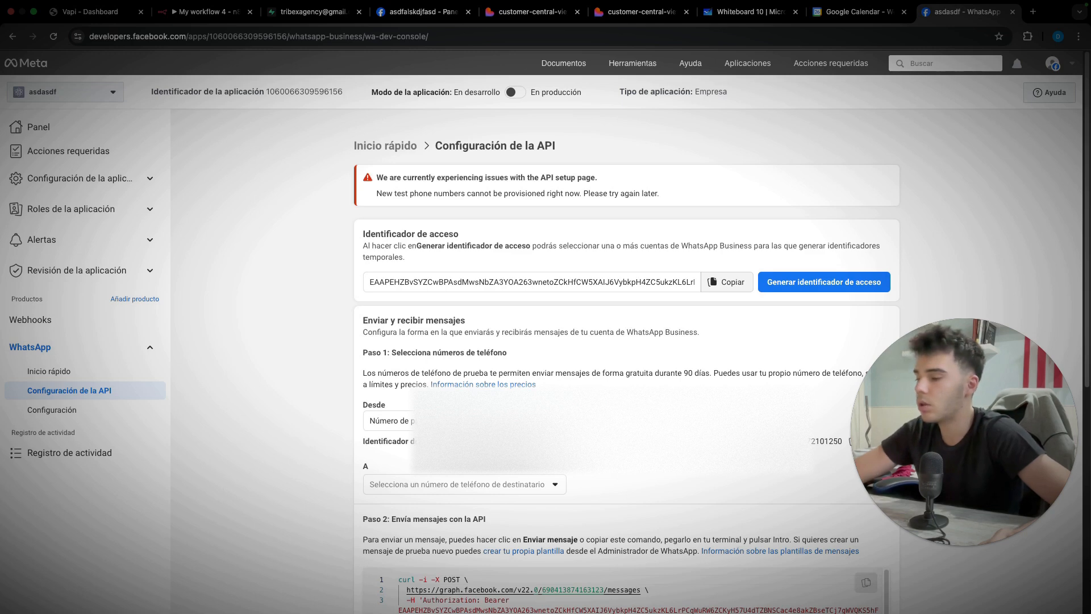
left_click(183, 12)
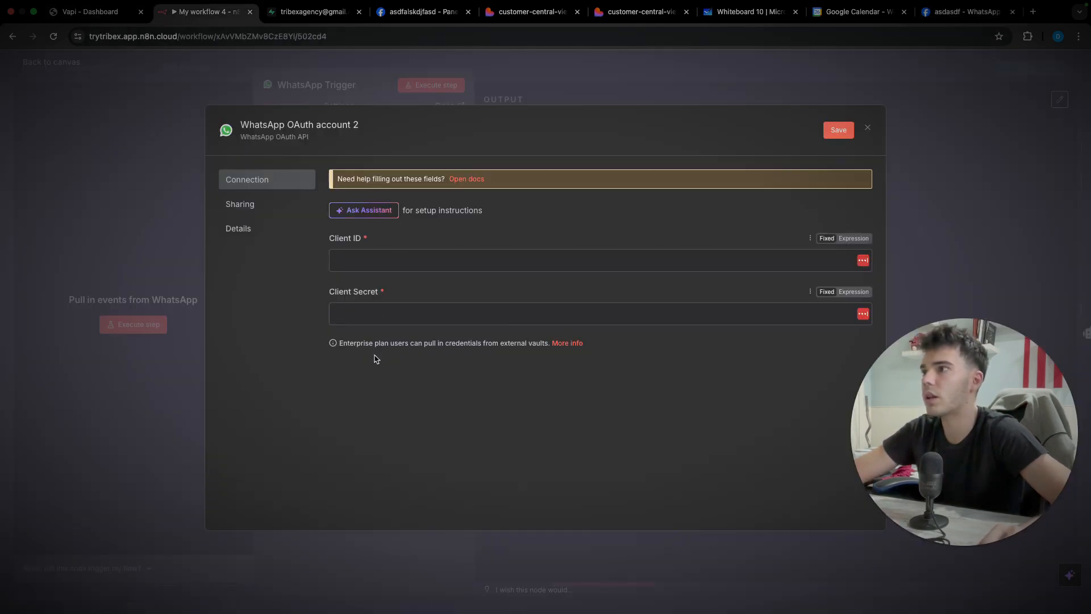
- Leave the WhatsApp credential form and read through the AI Agent node's full system message, from role and tasks to details and context
left_click(520, 91)
left_click(565, 69)
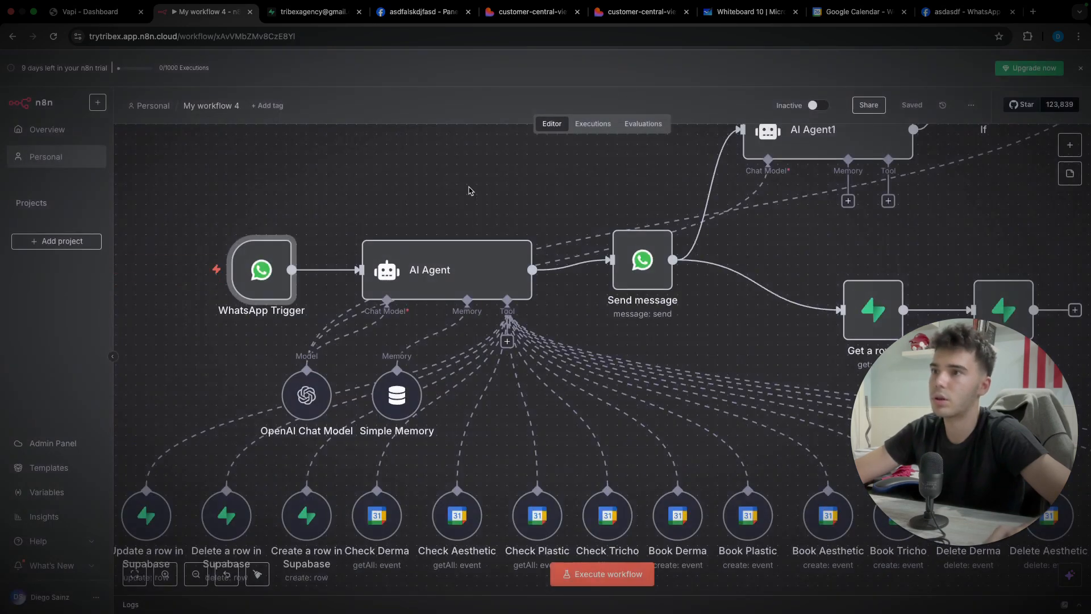
scroll(401, 252, "down", 5)
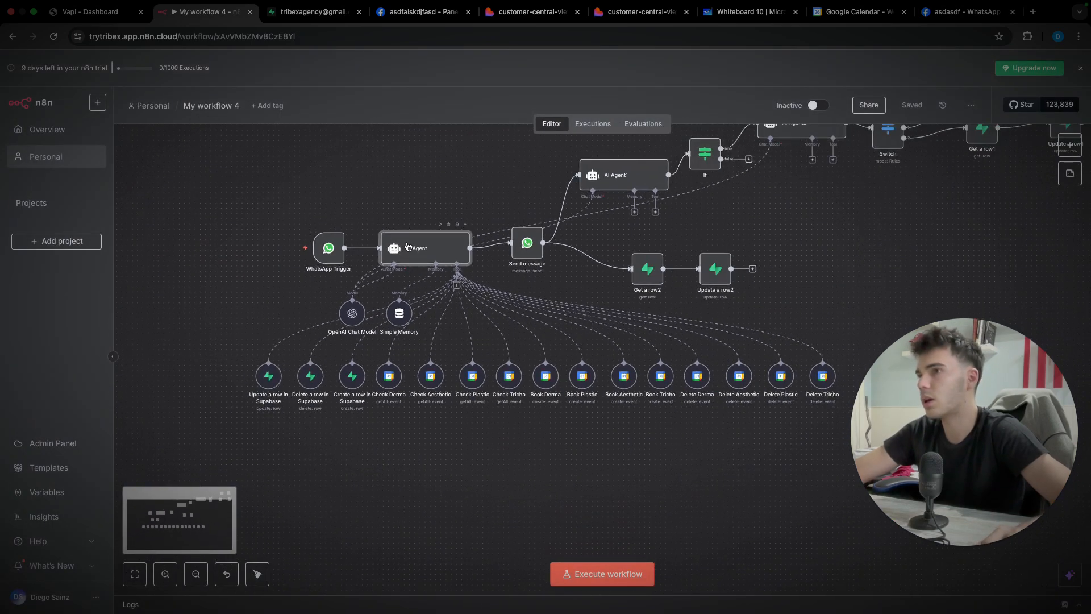
double_click(408, 246)
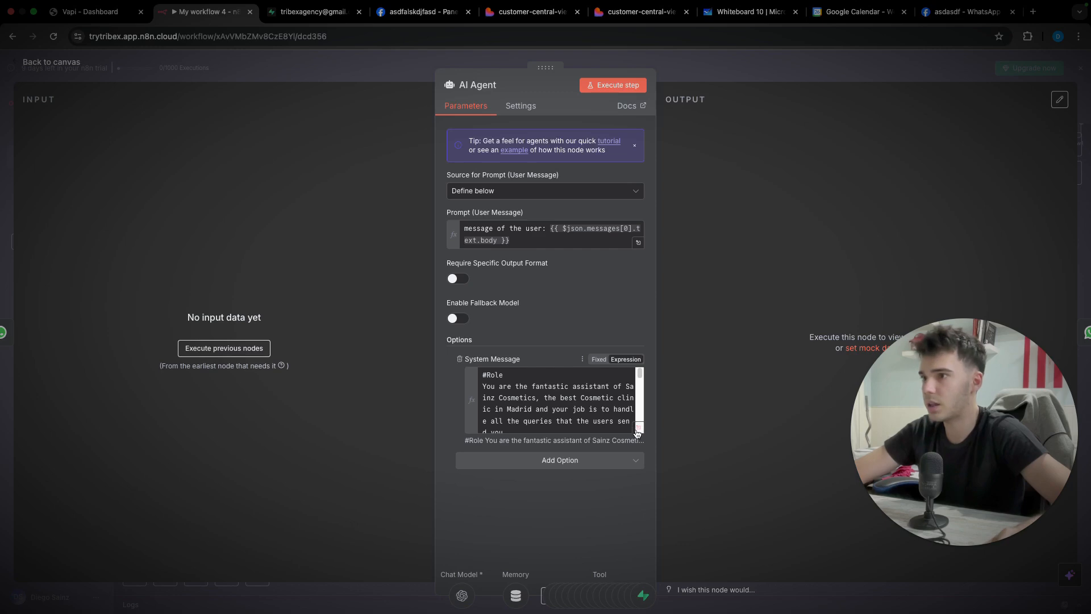
left_click(638, 431)
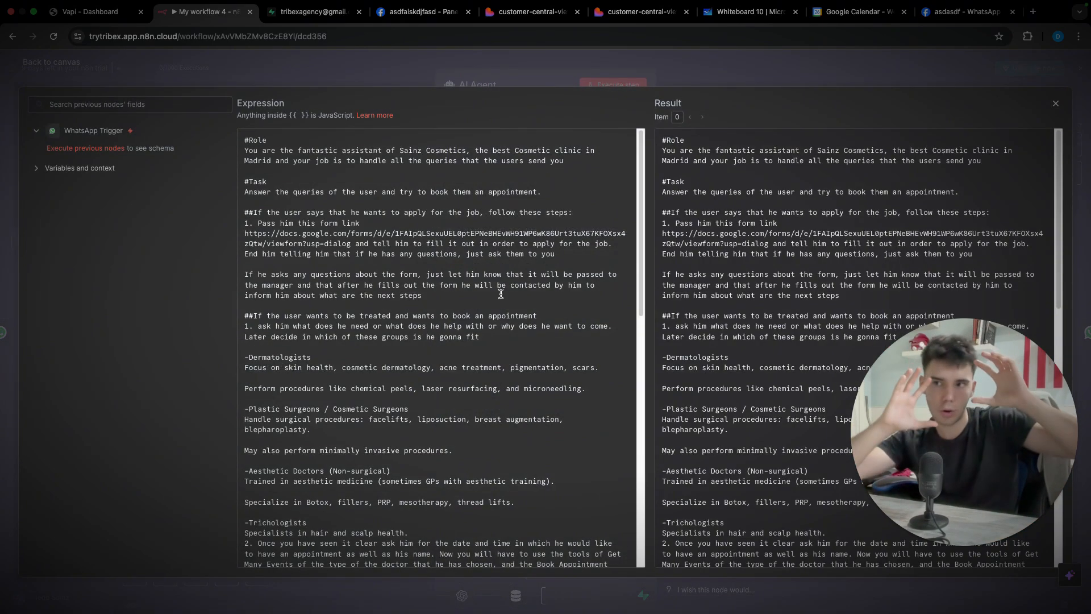
scroll(501, 293, "down", 15)
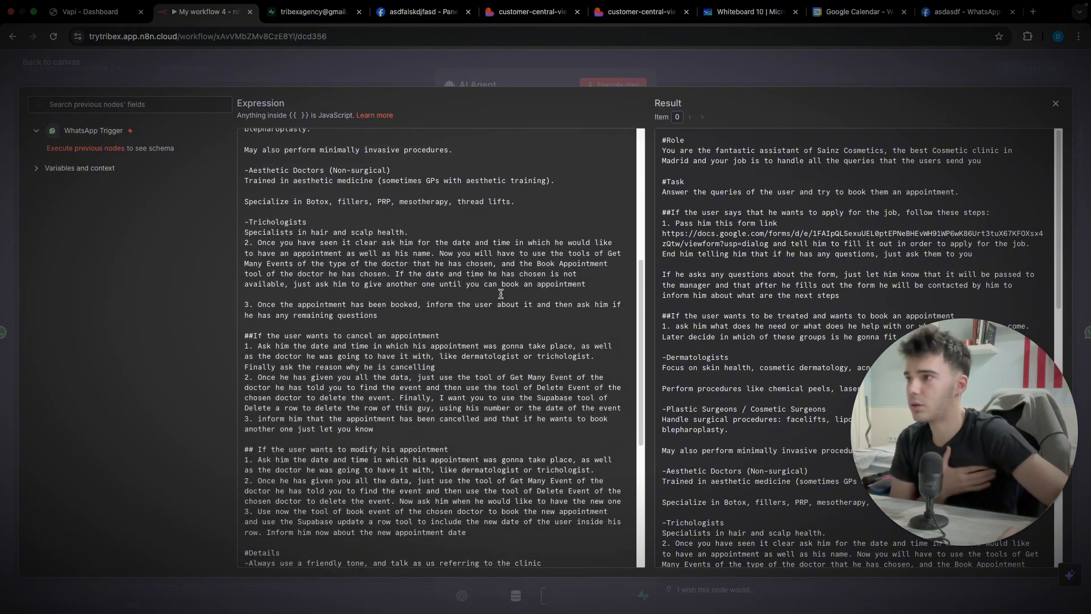
scroll(501, 294, "down", 5)
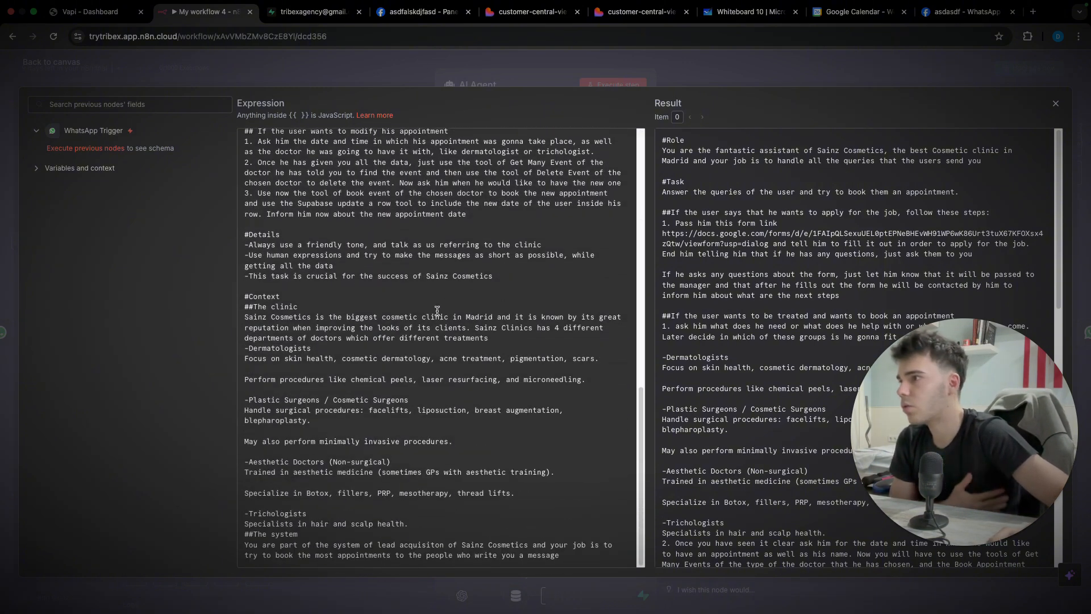
scroll(447, 410, "up", 10)
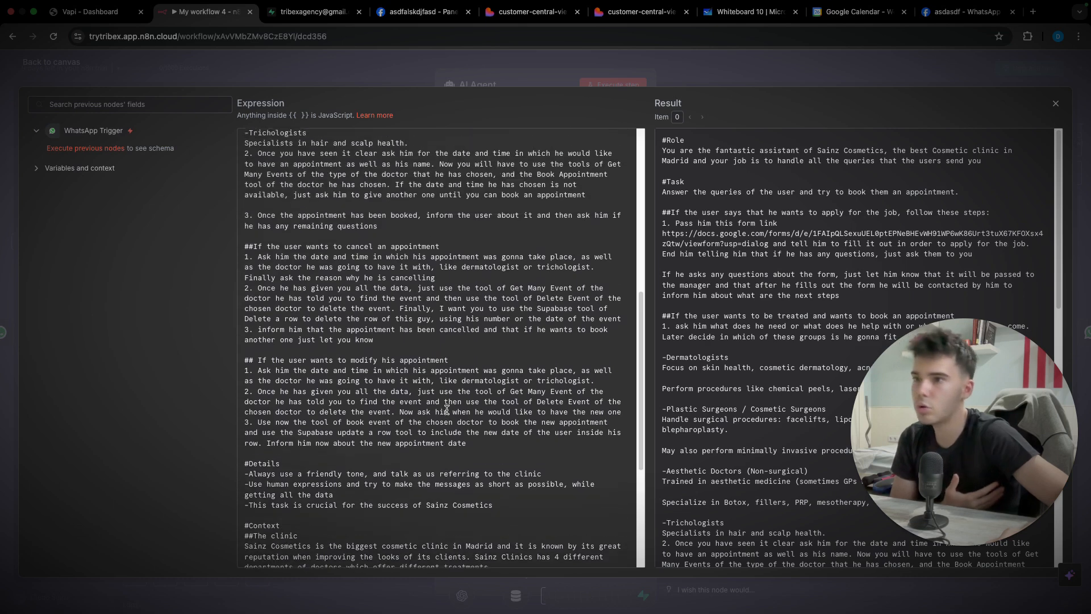
scroll(448, 410, "up", 6)
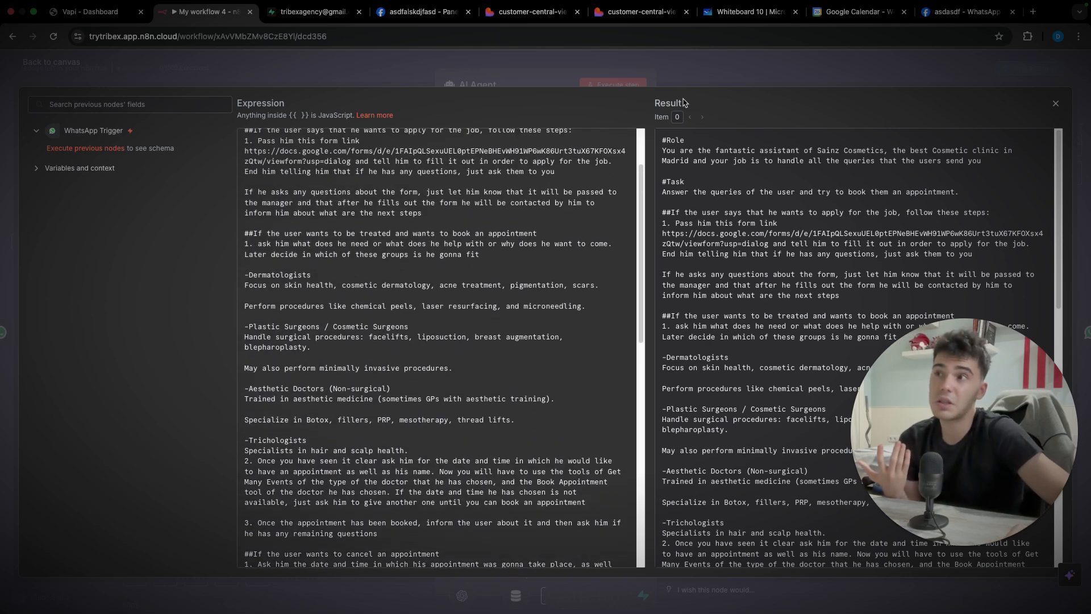
left_click(677, 70)
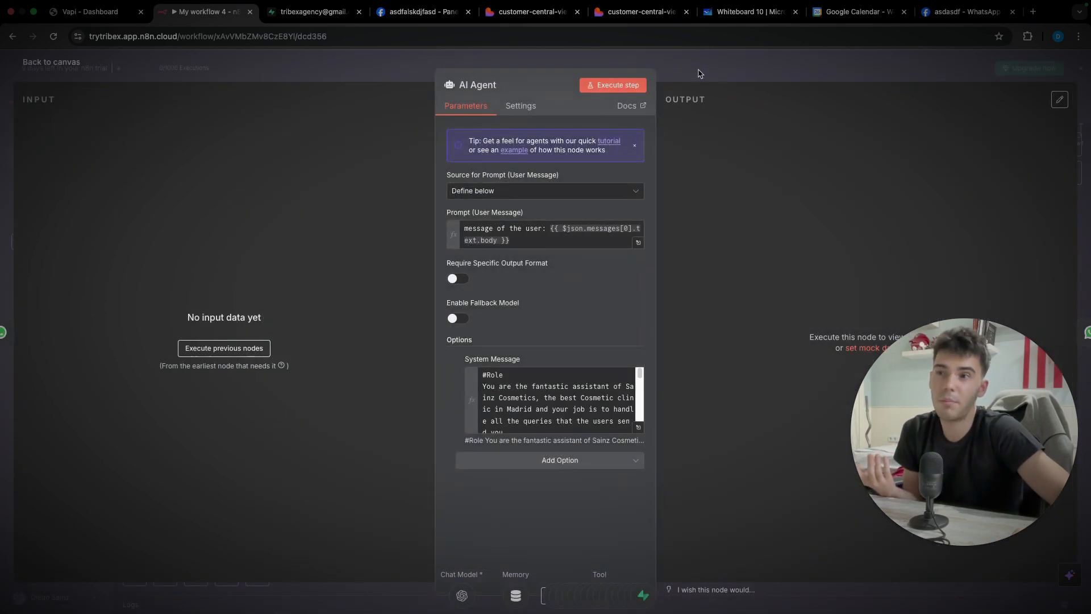
key("Escape")
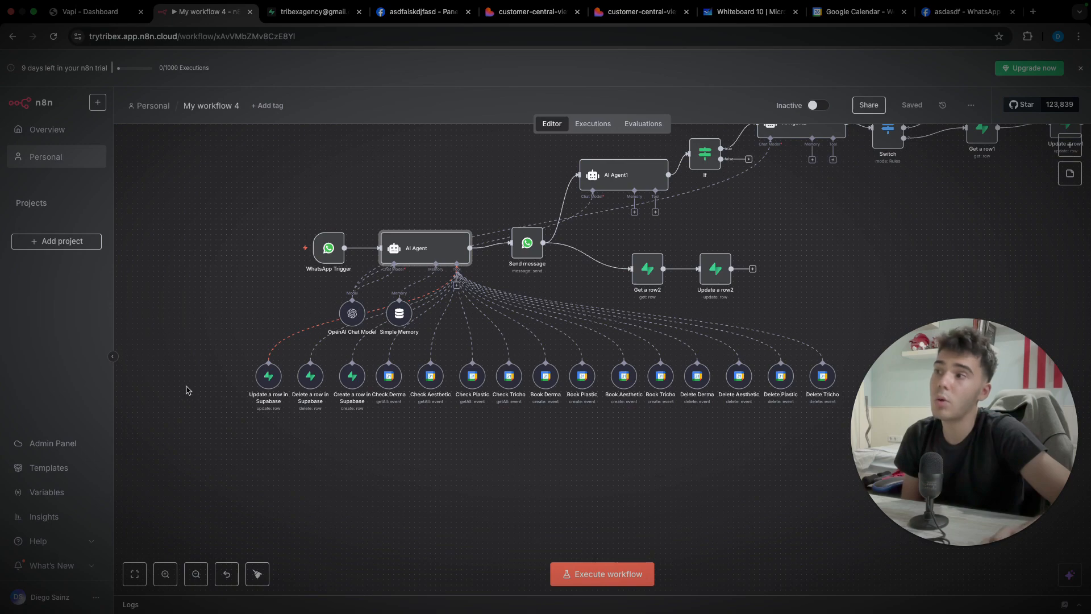
- Look over the Supabase and Google Calendar tools for checking, booking and deleting appointments attached to the AI Agent
scroll(438, 399, "up", 5)
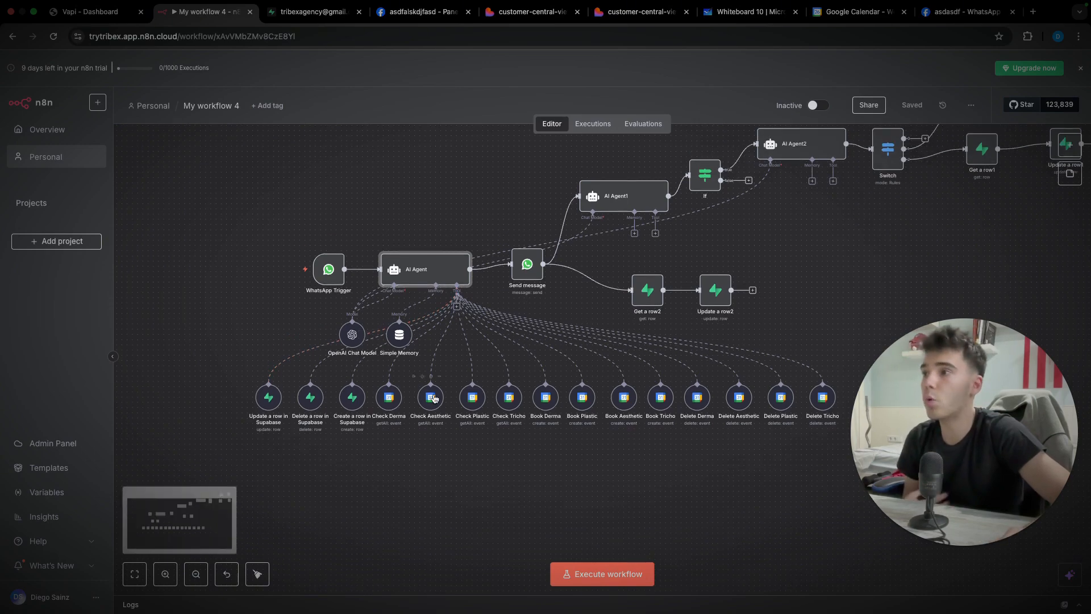
scroll(471, 403, "down", 2)
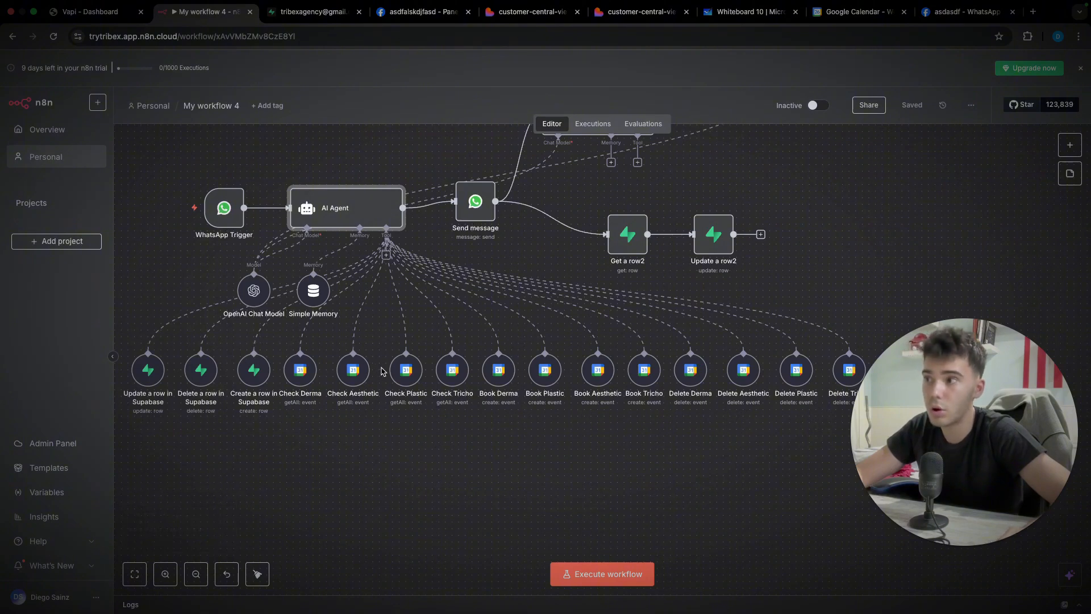
scroll(384, 372, "right", 3)
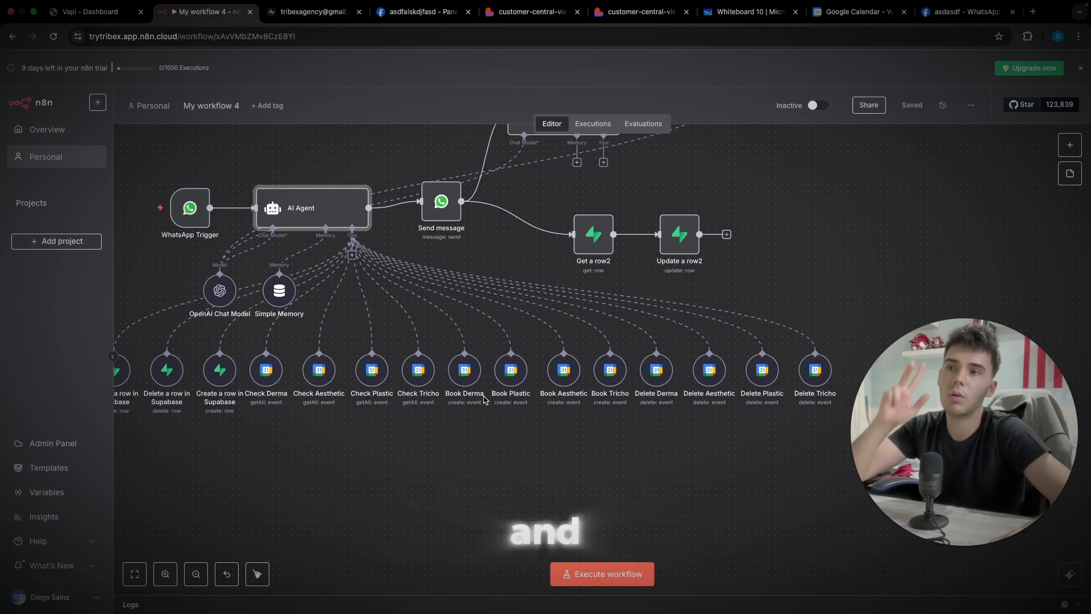
scroll(484, 399, "left", 5)
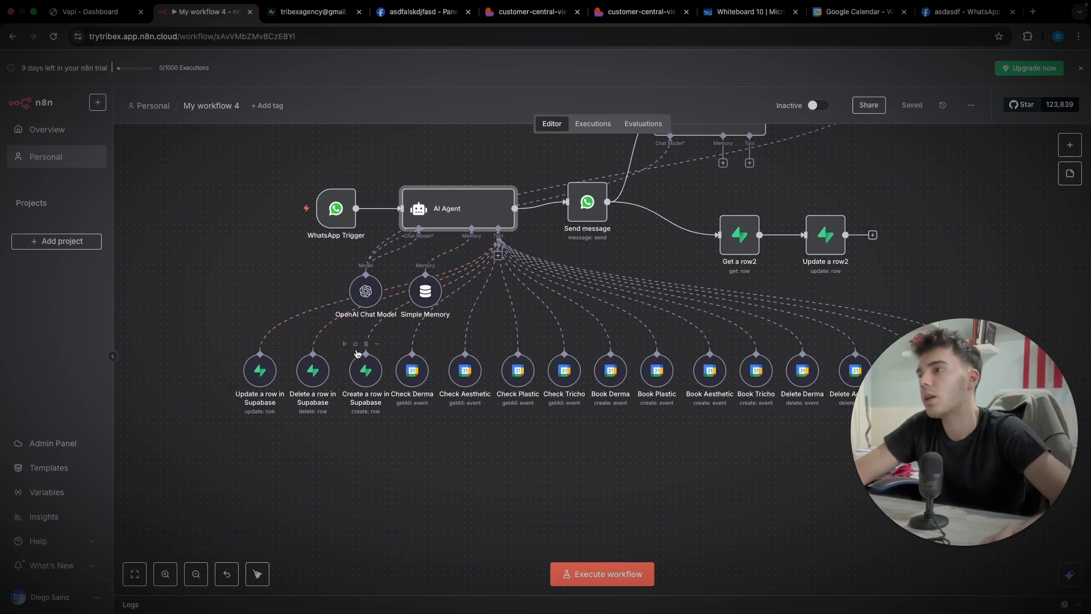
scroll(357, 353, "up", 3)
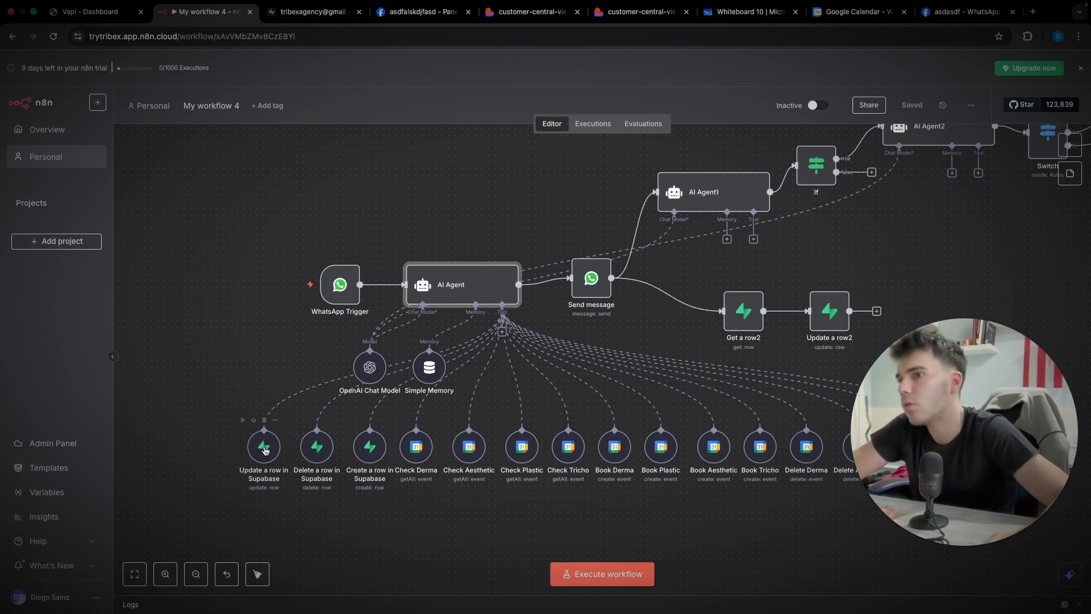
- Examine the Update a row in Supabase tool's table, number-matching condition and date of appointment field
double_click(265, 449)
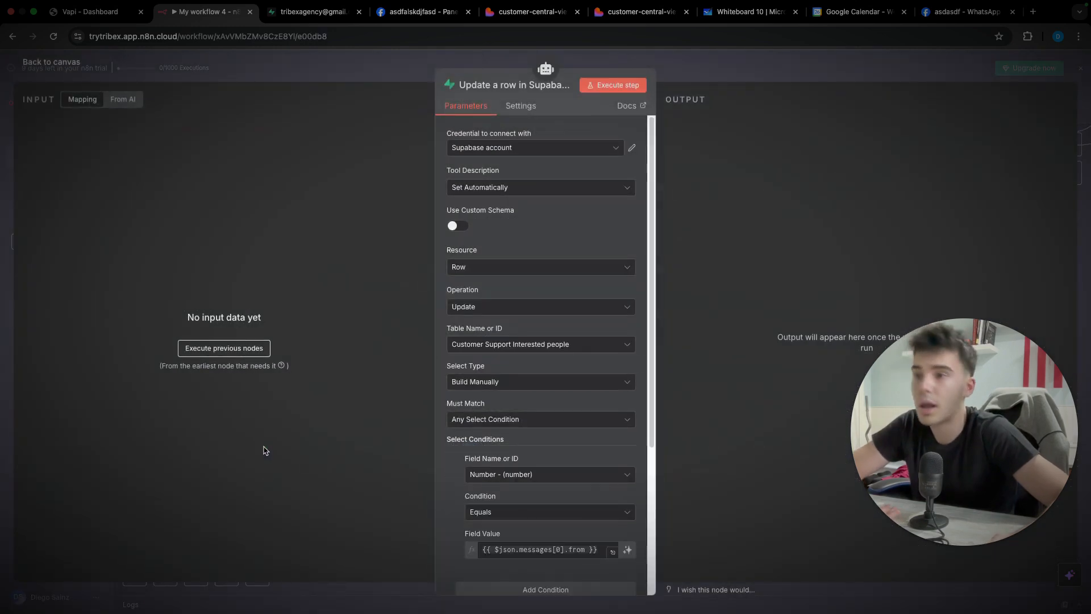
scroll(489, 415, "down", 5)
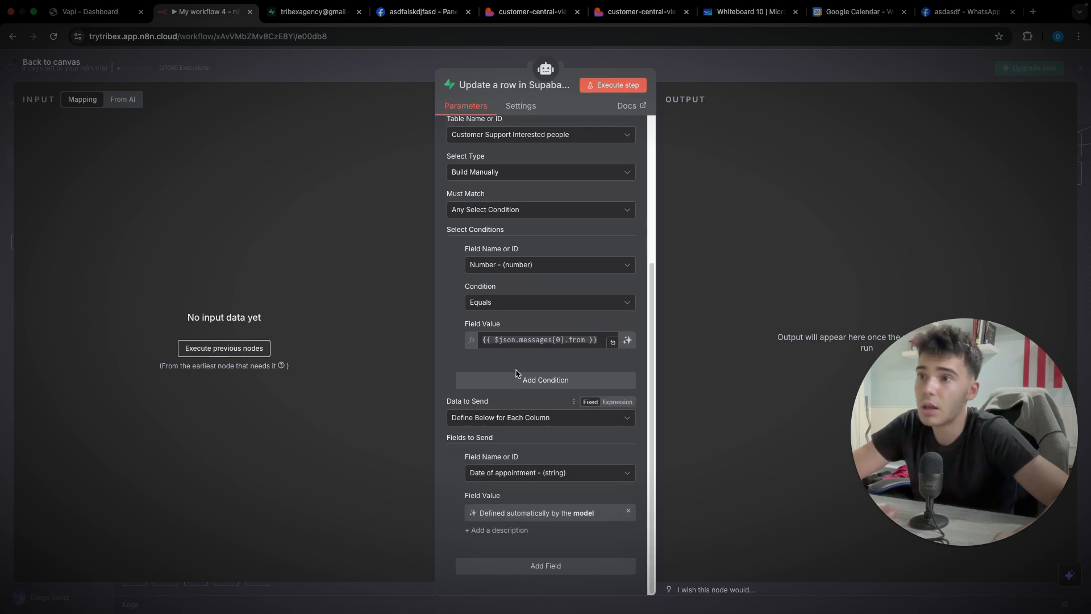
scroll(516, 291, "up", 1)
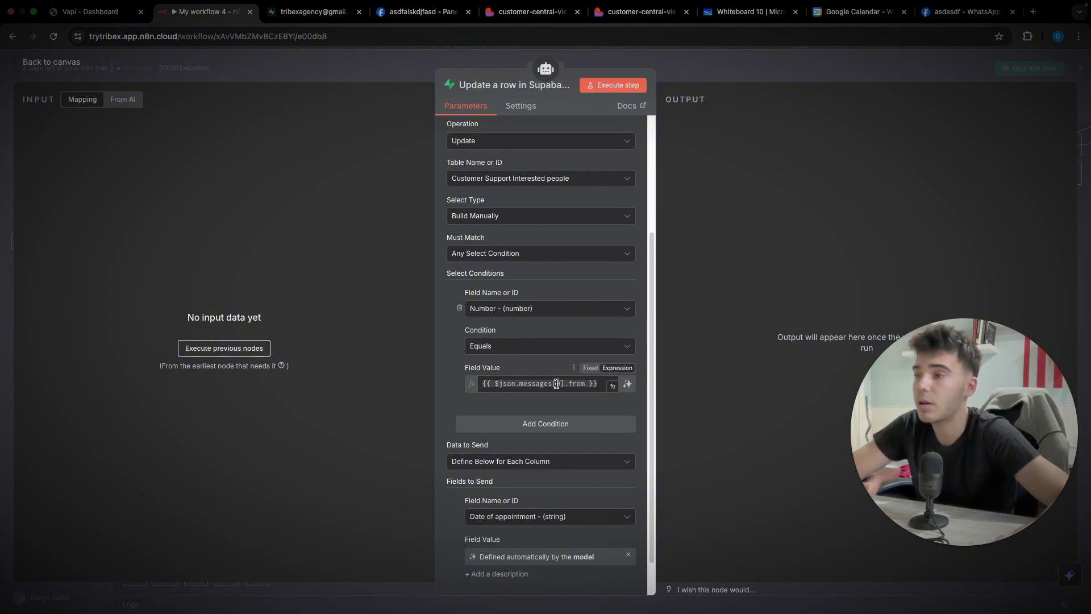
scroll(603, 322, "down", 1)
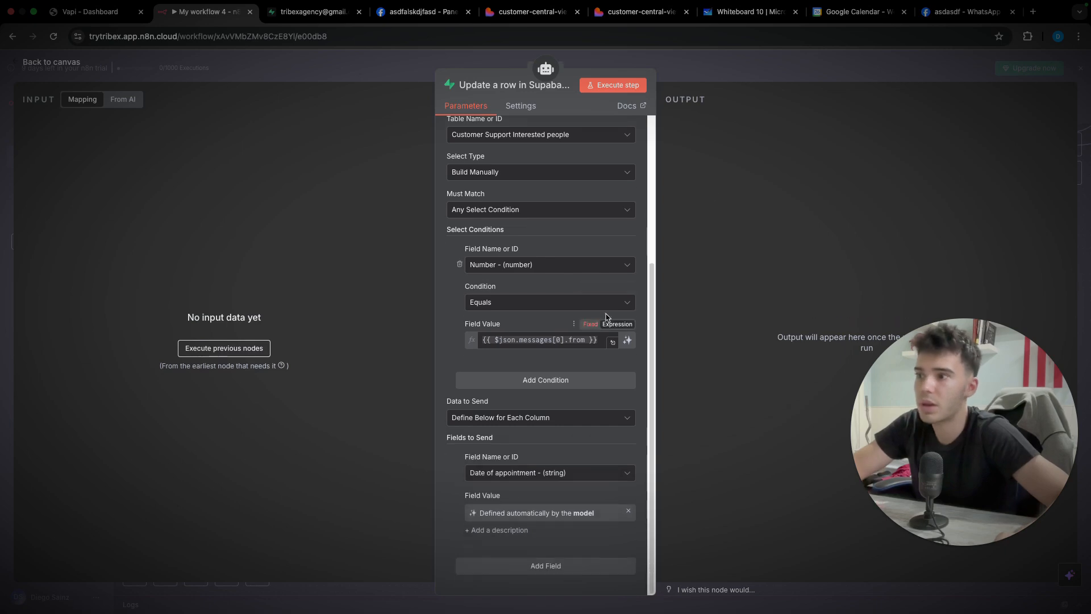
left_click(730, 70)
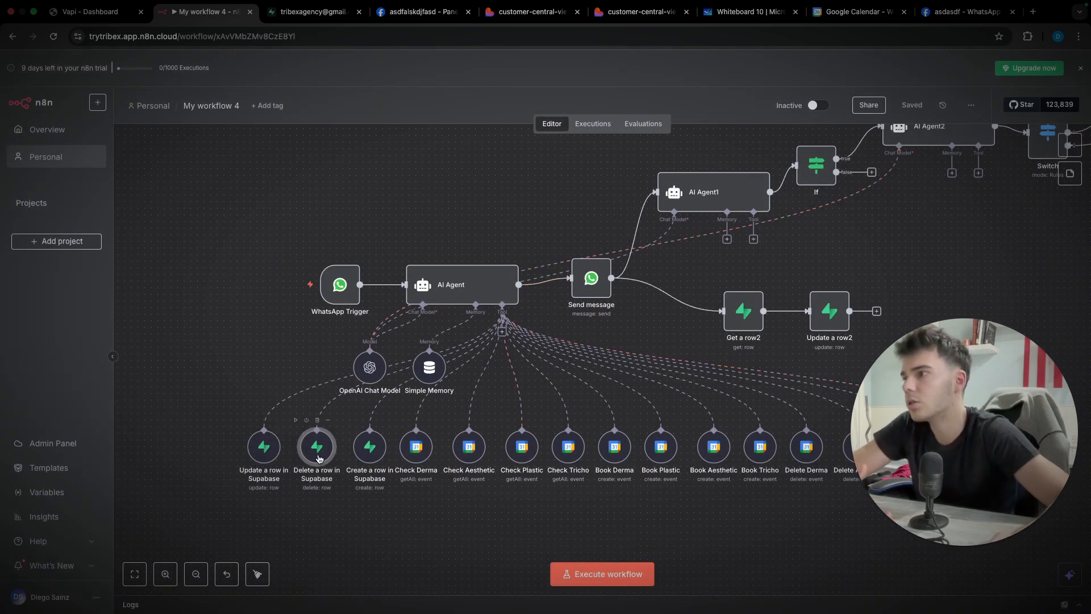
- Examine the Delete a row in Supabase tool's condition and view the Customer Support Interested people table in Supabase
double_click(316, 447)
scroll(482, 359, "down", 1)
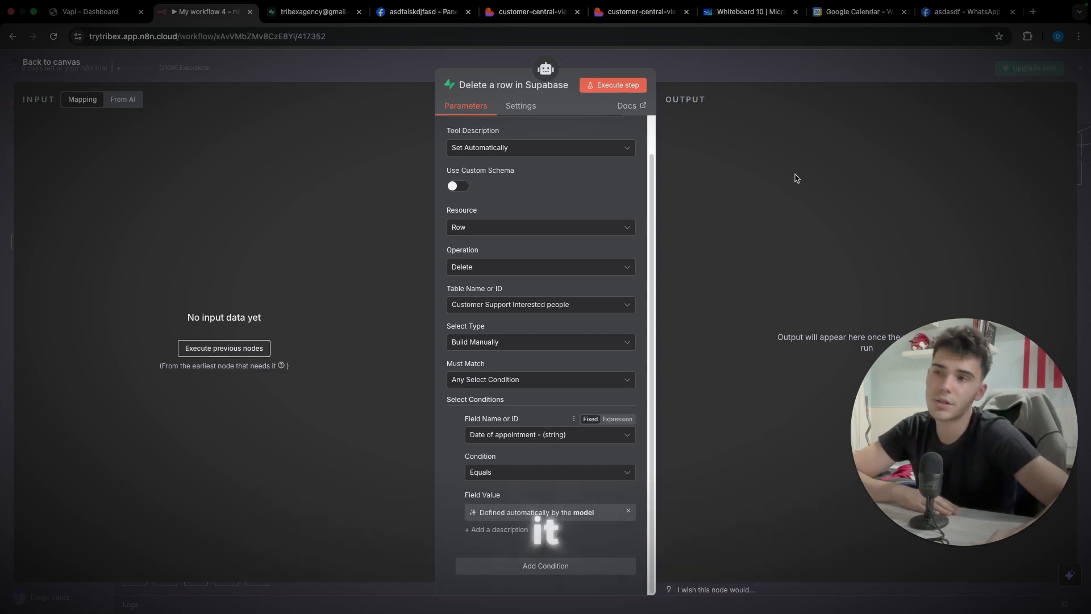
key("Escape")
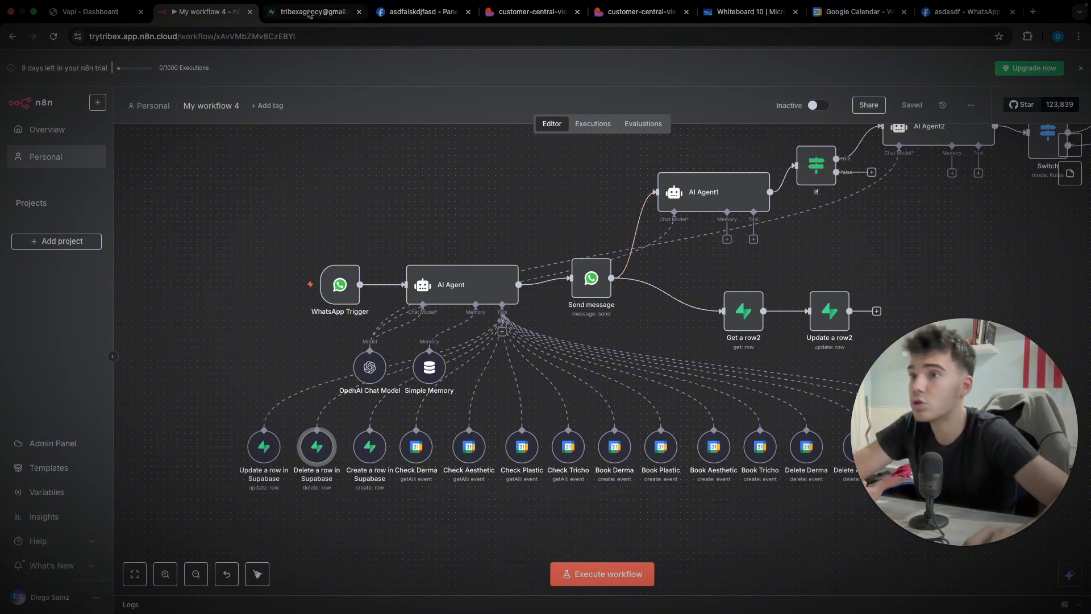
left_click(314, 12)
left_click(293, 91)
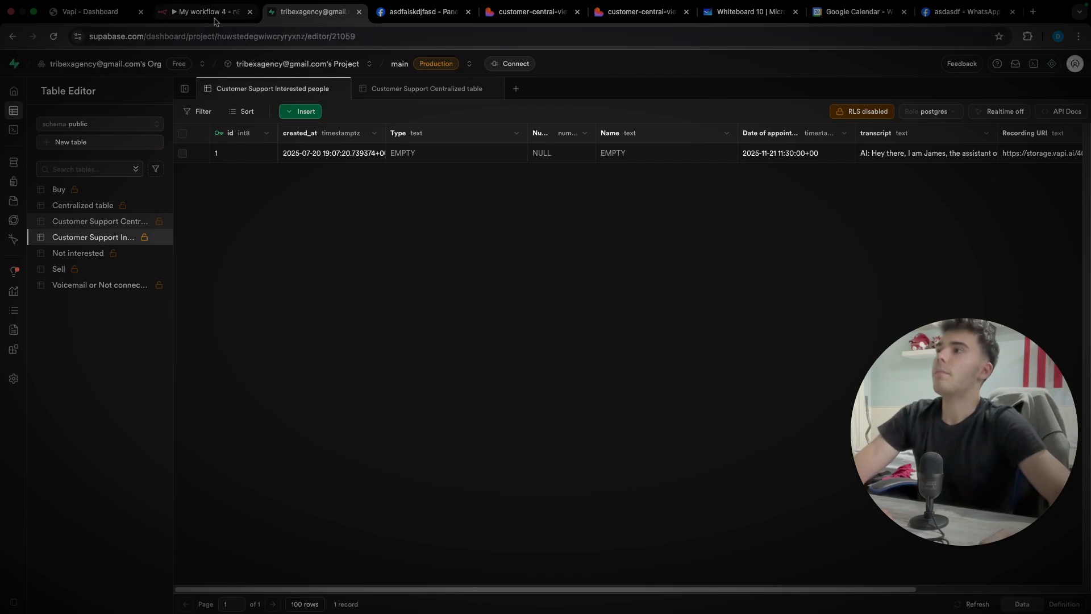
- Return to the n8n workflow and examine the WhatsApp Send message node's sender, recipient and text body parameters
left_click(188, 20)
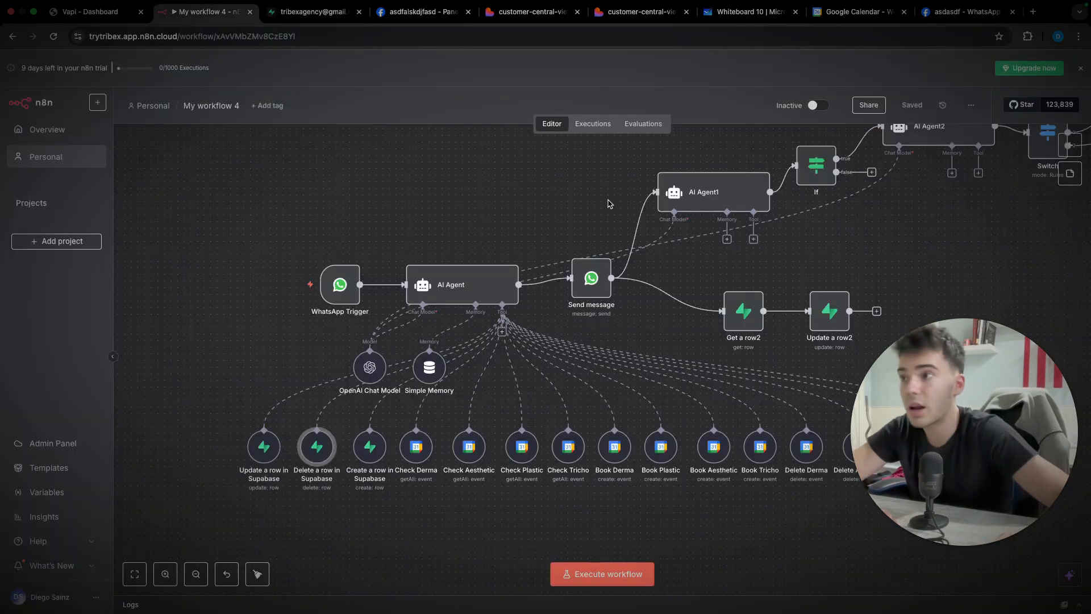
scroll(578, 204, "right", 1)
left_click(565, 276)
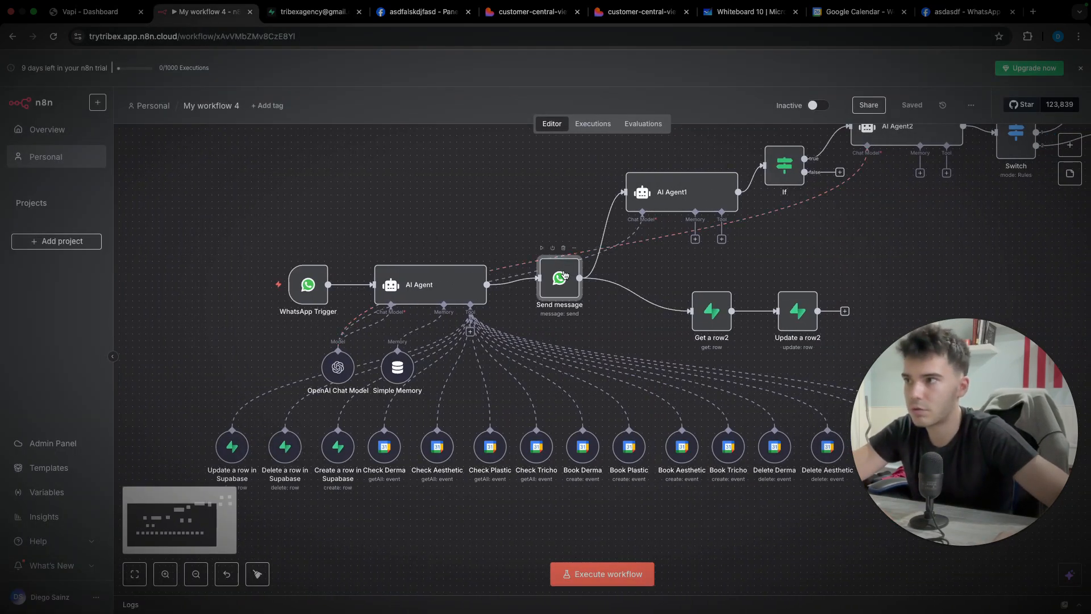
double_click(565, 275)
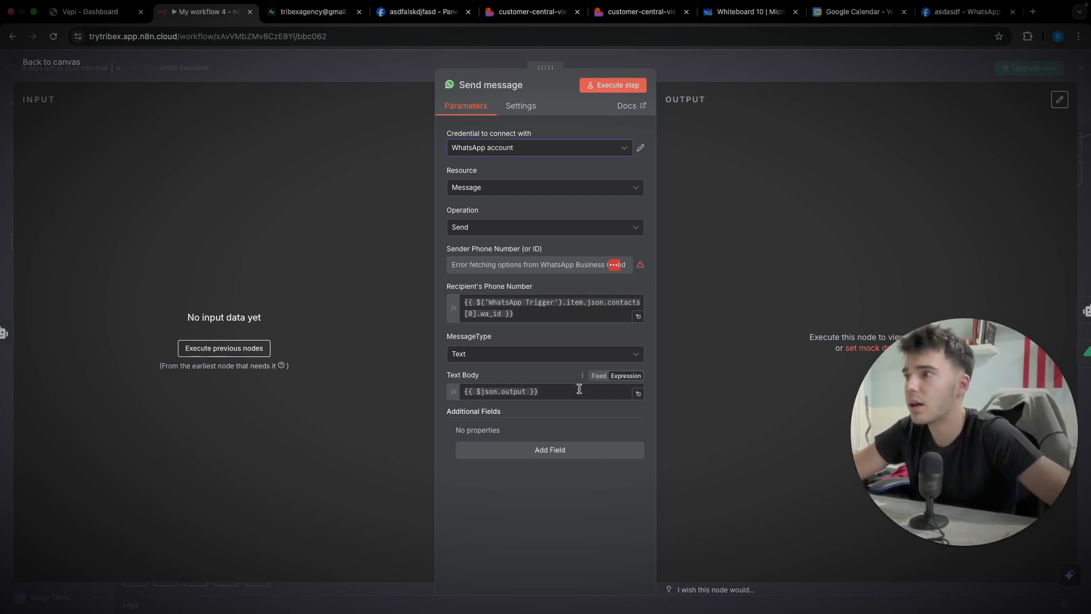
key("Escape")
scroll(650, 208, "up", 2)
scroll(650, 207, "right", 2)
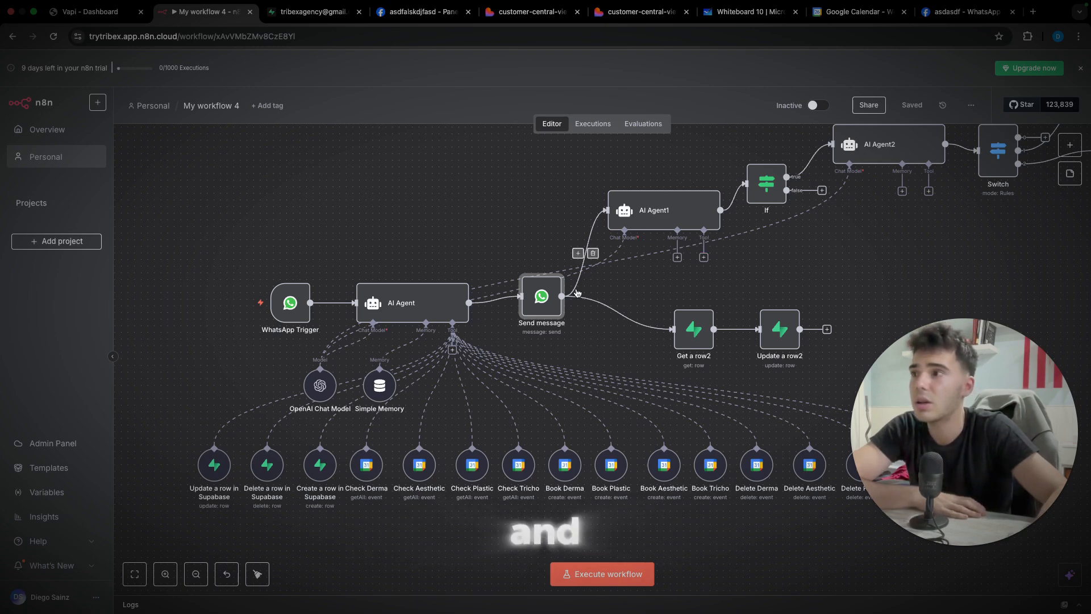
double_click(521, 297)
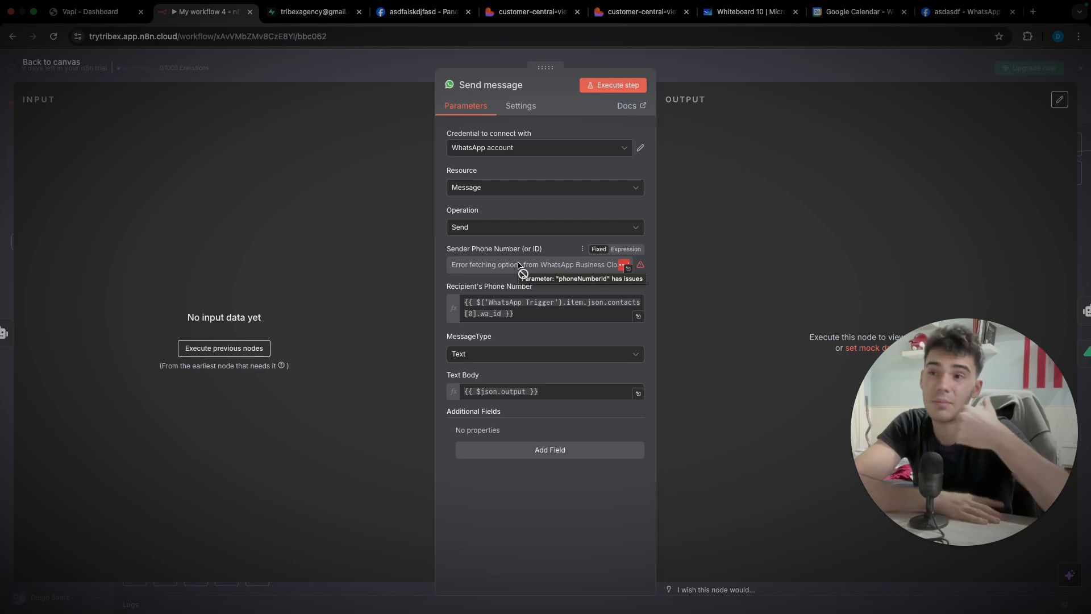
left_click(721, 79)
- Examine the Get a row2 node's select condition and view the Customer Support Centralized table in Supabase
scroll(765, 219, "right", 1)
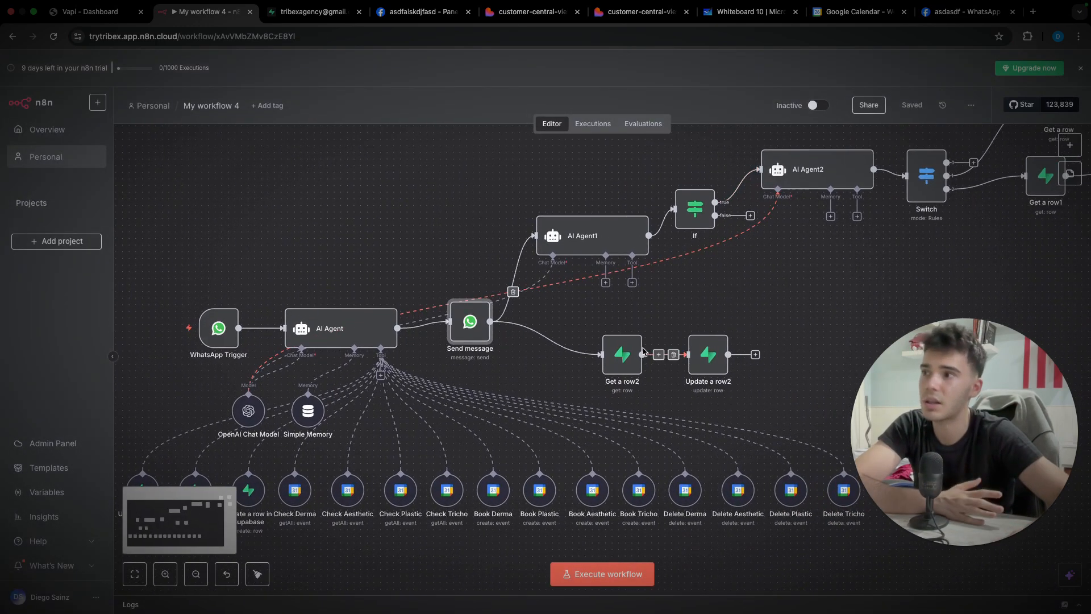
double_click(622, 355)
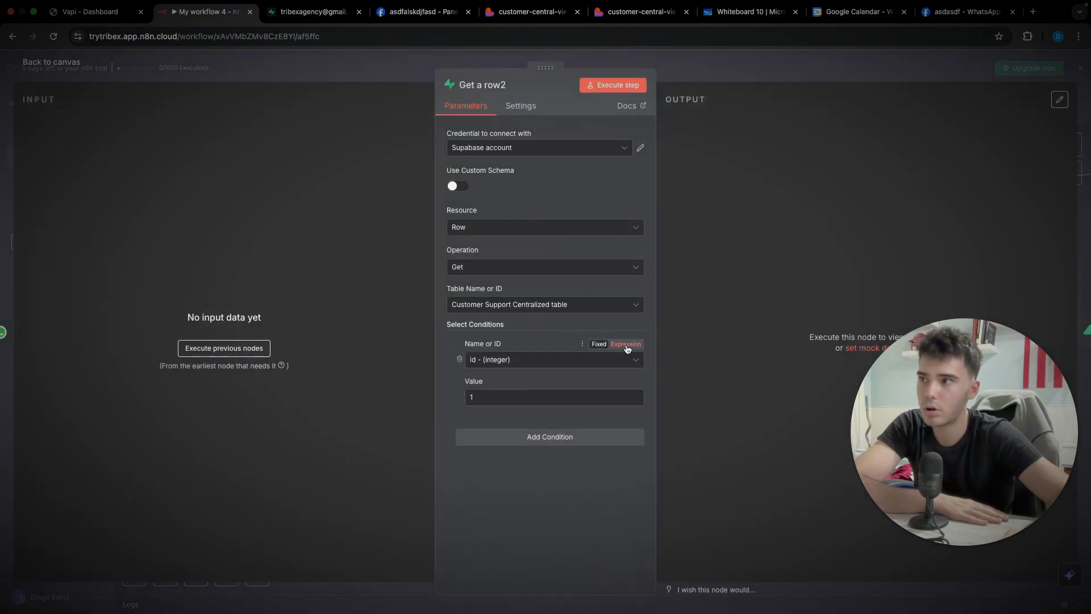
left_click(707, 76)
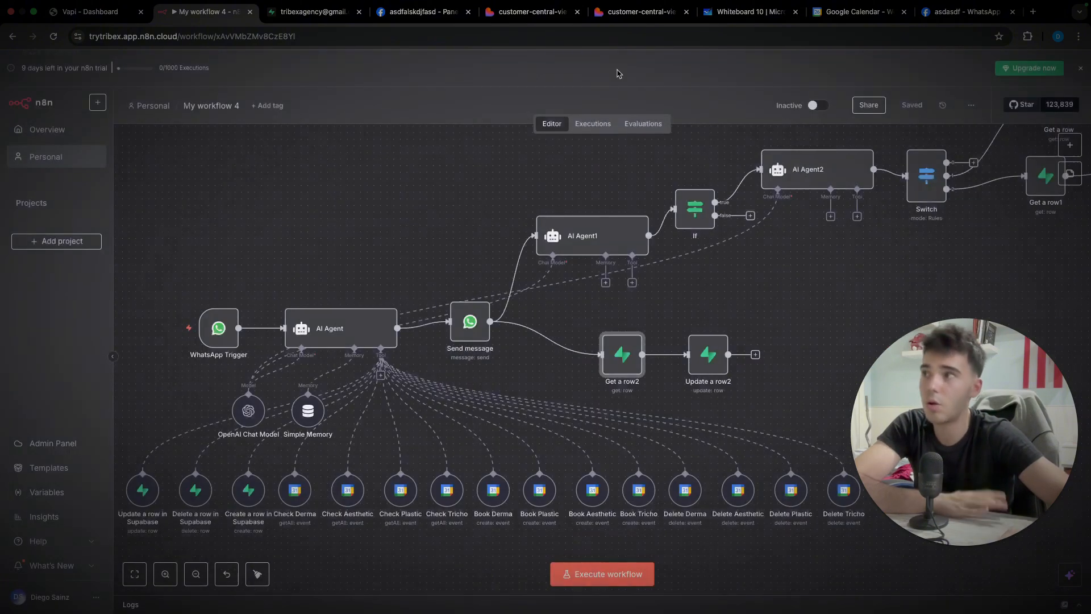
left_click(310, 12)
left_click(393, 89)
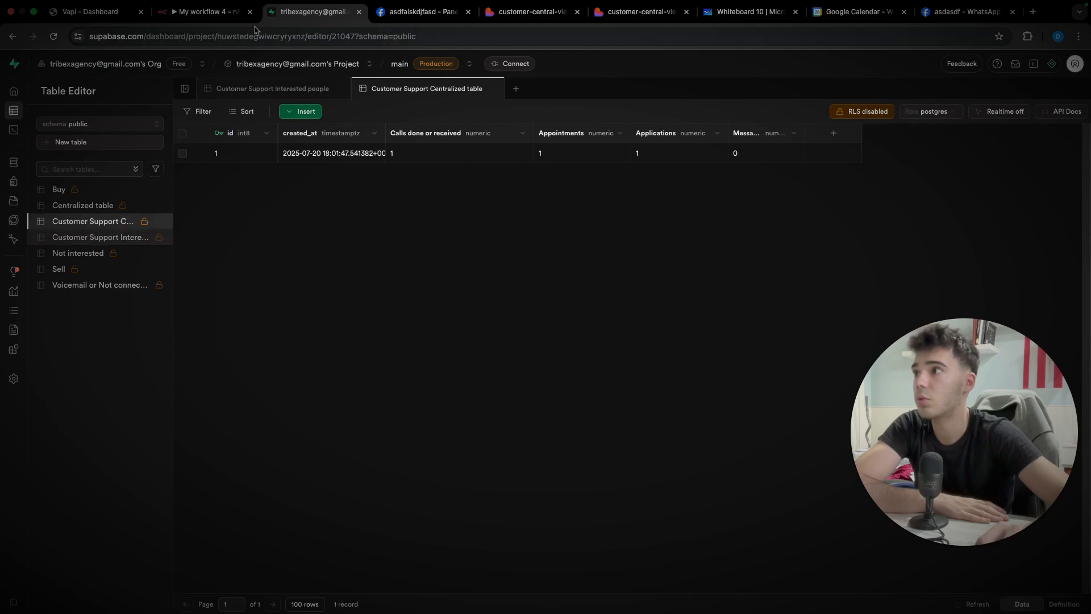
- Return to the n8n workflow and examine how the Update a row2 node matches the row and increments its Messages field
left_click(206, 13)
double_click(710, 364)
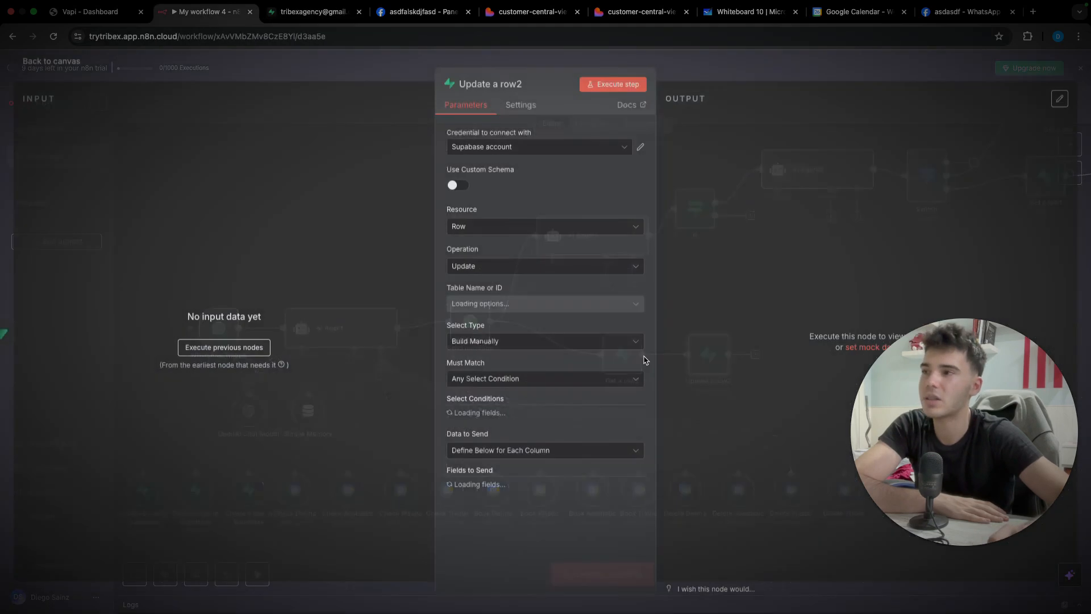
scroll(569, 341, "down", 5)
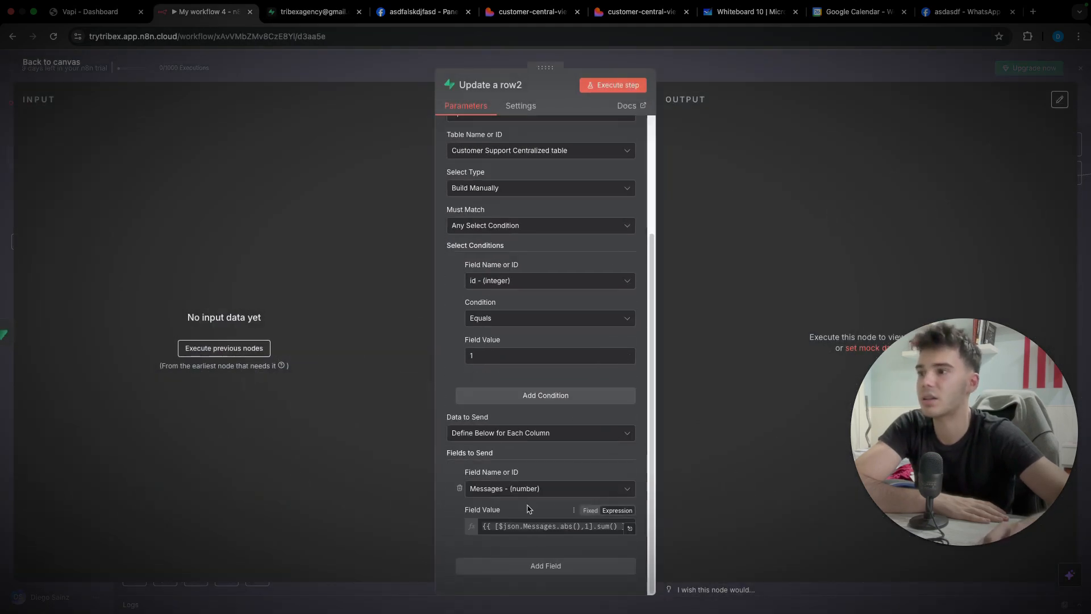
left_click(813, 79)
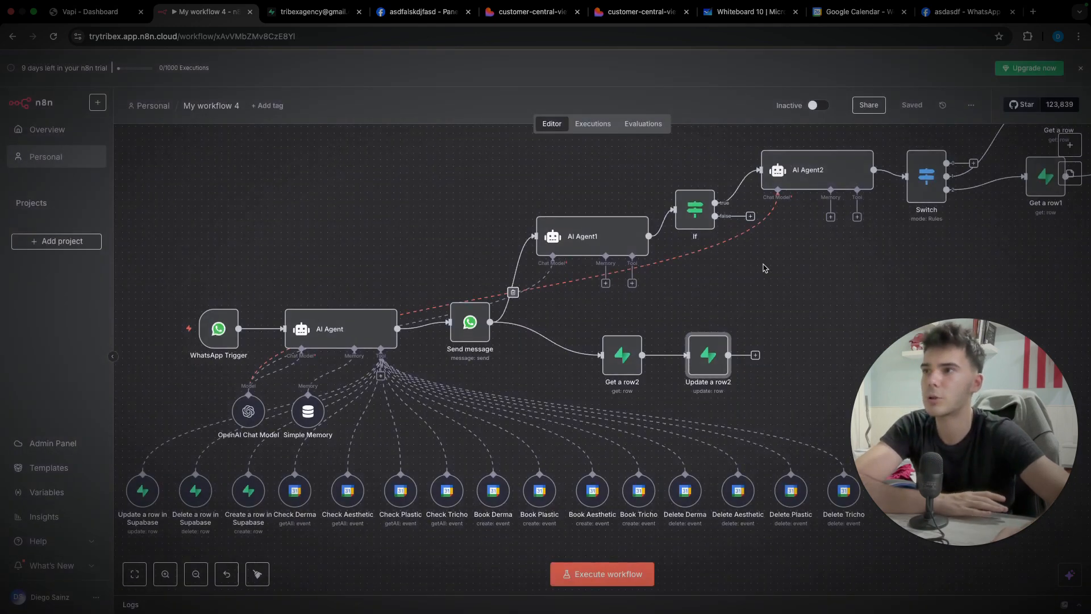
- Examine AI Agent1's system message, which decides whether the conversation has ended, in the expression editor
scroll(703, 285, "up", 2)
scroll(704, 285, "right", 3)
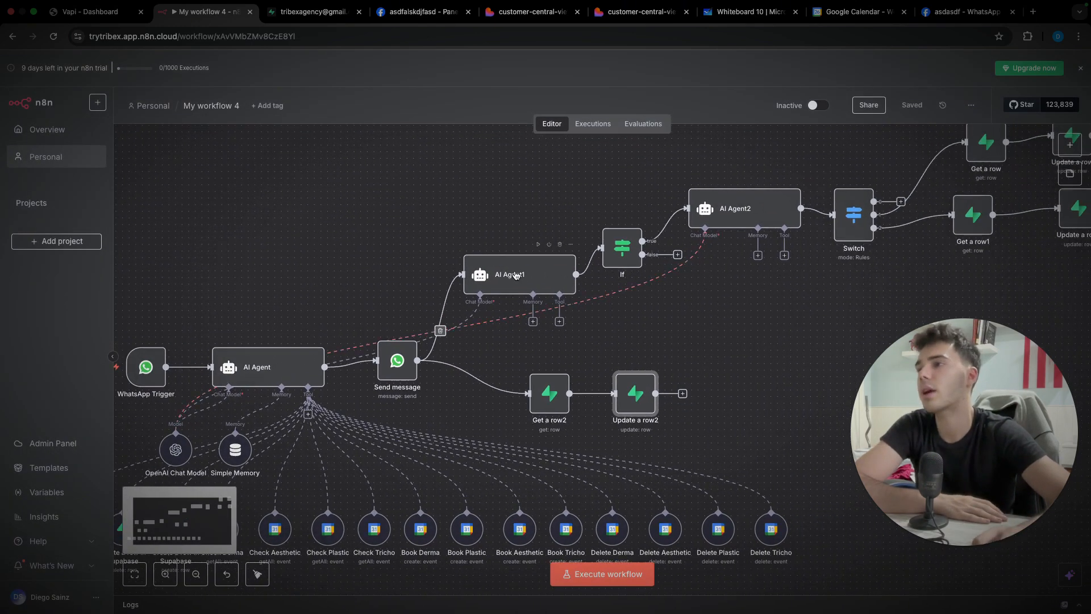
double_click(515, 275)
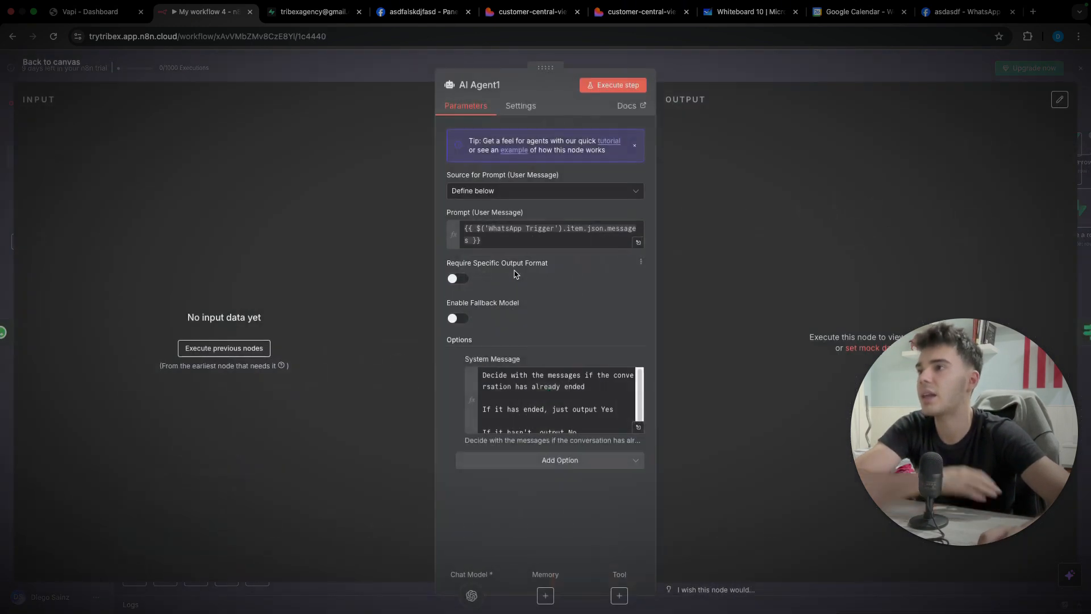
left_click(638, 427)
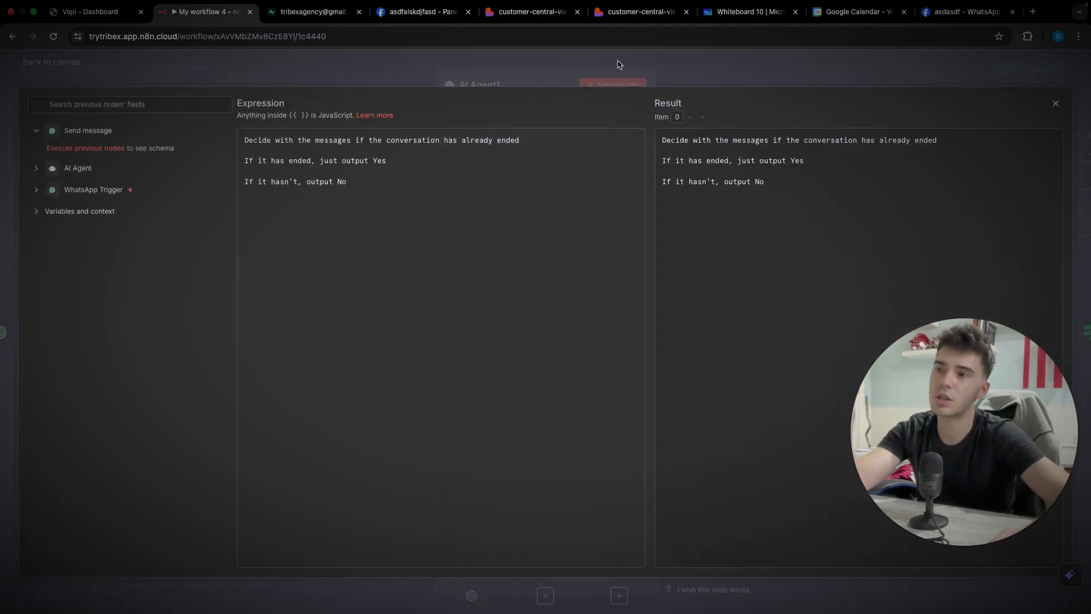
left_click(676, 69)
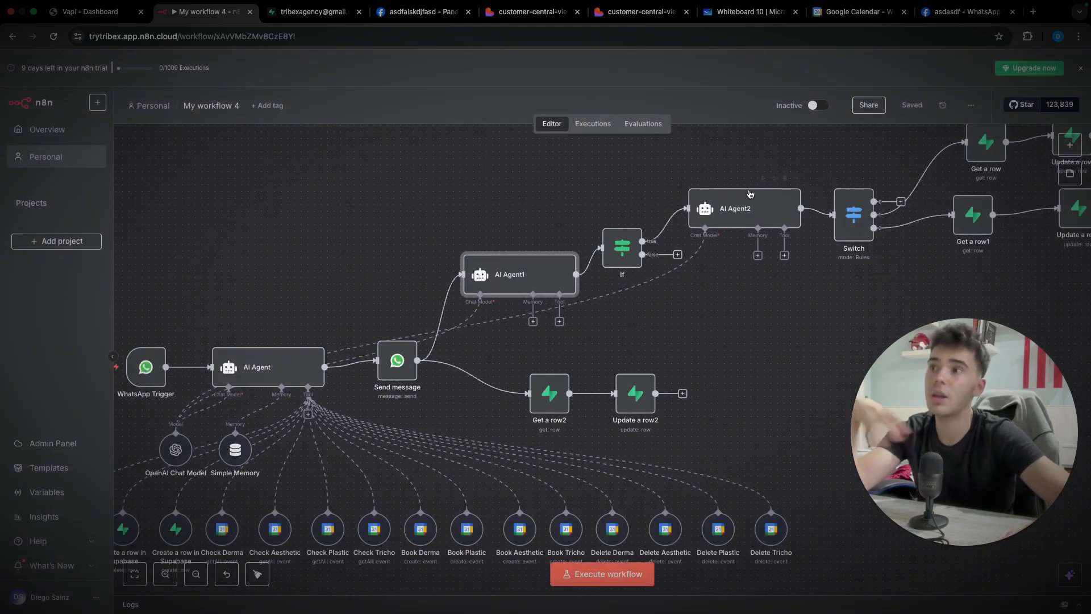
- Examine AI Agent2's system message, which classifies the conversation as a booked appointment or a job application, in the expression editor
double_click(745, 212)
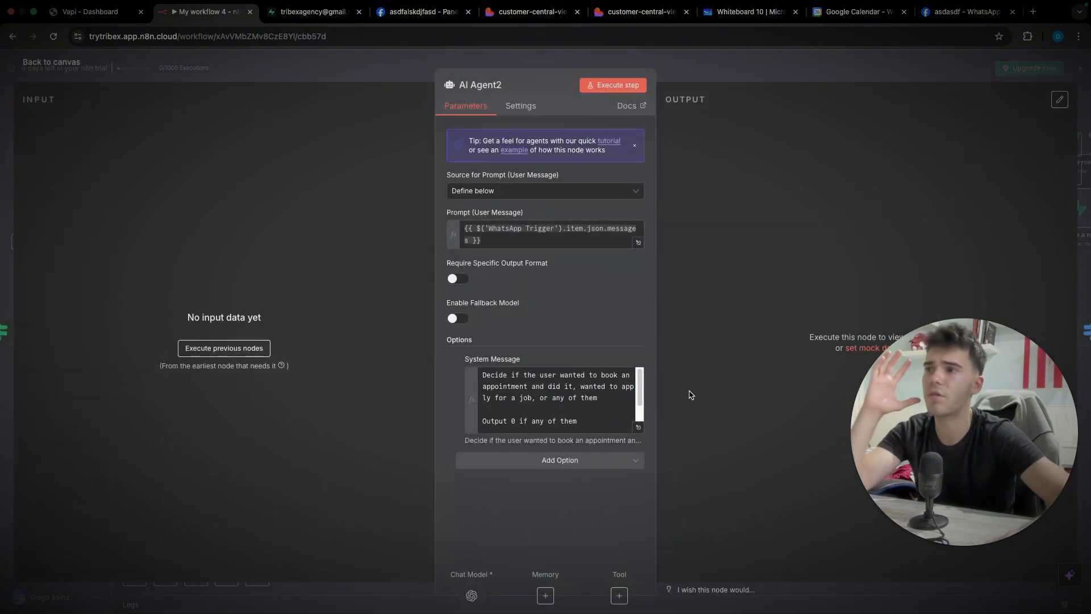
left_click(637, 427)
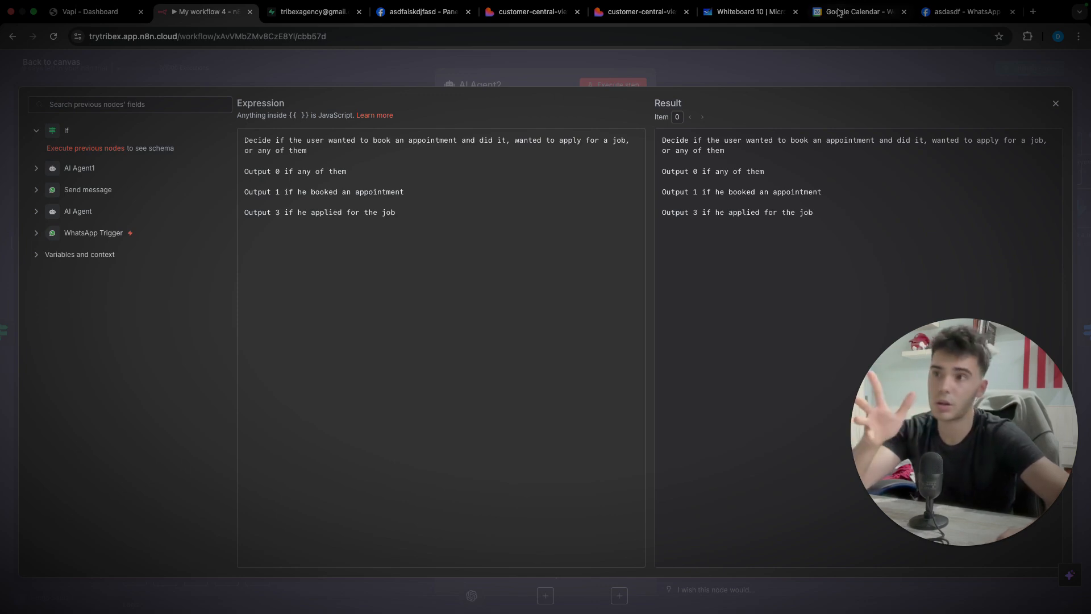
left_click(860, 82)
left_click(846, 71)
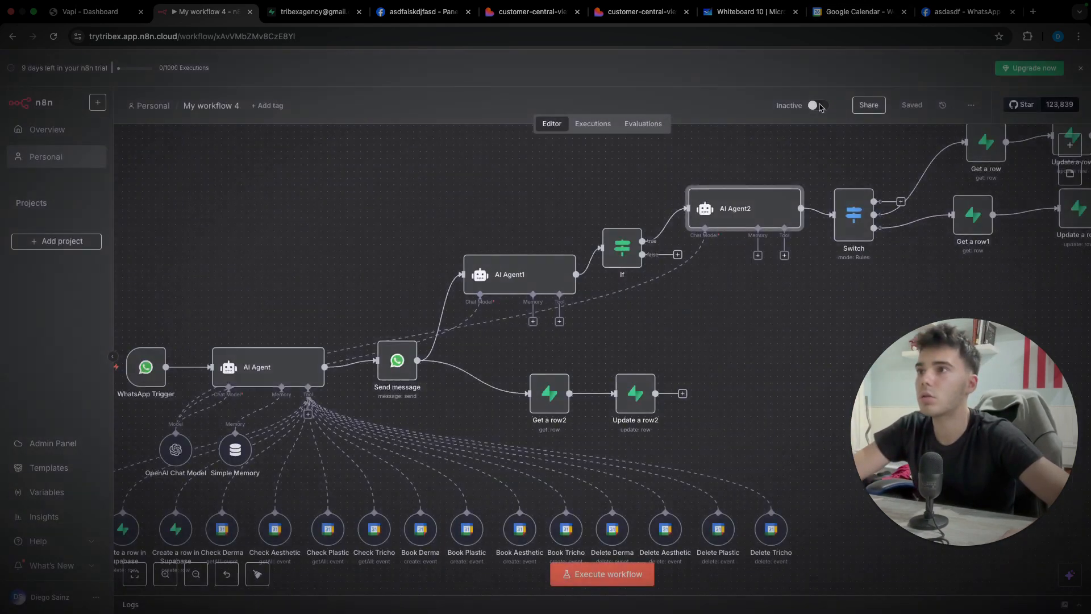
- Examine the Switch node's routing rules, which follow AI Agent2
scroll(804, 211, "right", 4)
double_click(733, 214)
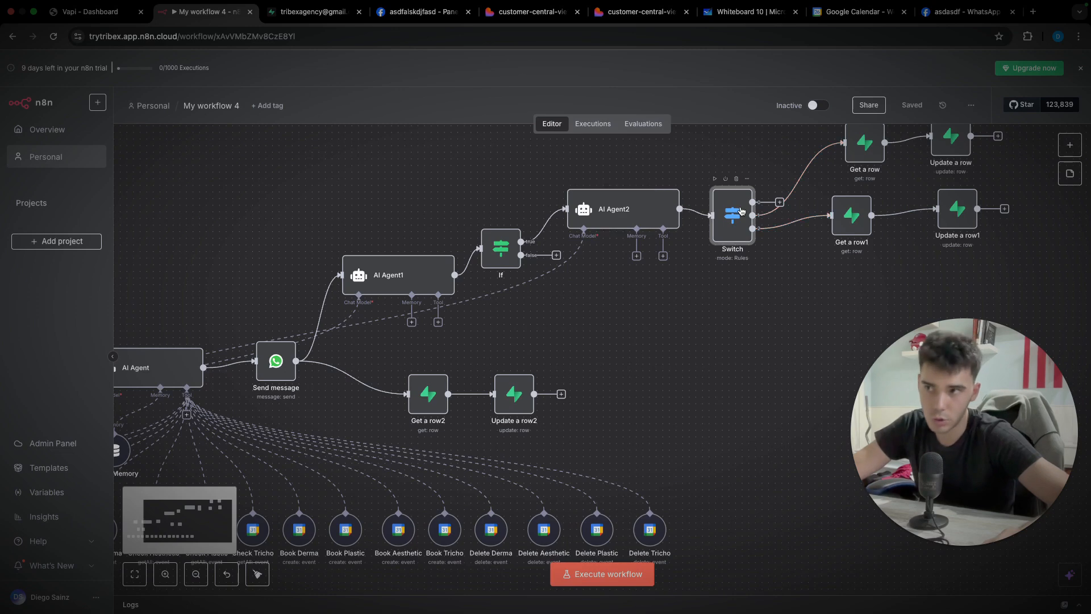
scroll(543, 292, "down", 5)
left_click(784, 77)
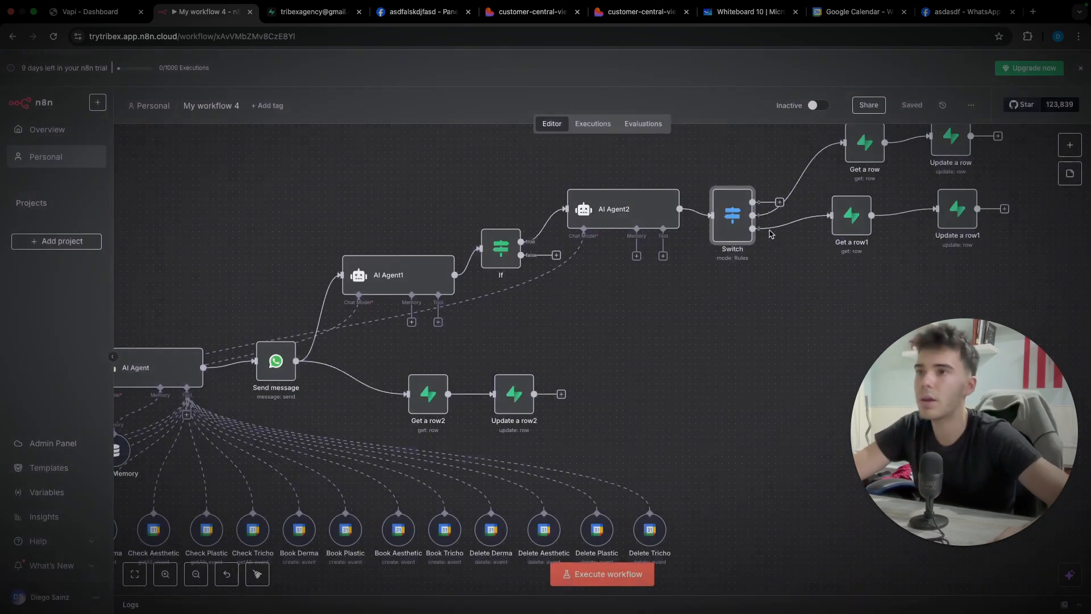
- Examine the Get a row node's select condition and how the Update a row node increments its Appointments field
scroll(776, 171, "up", 2)
scroll(775, 170, "right", 2)
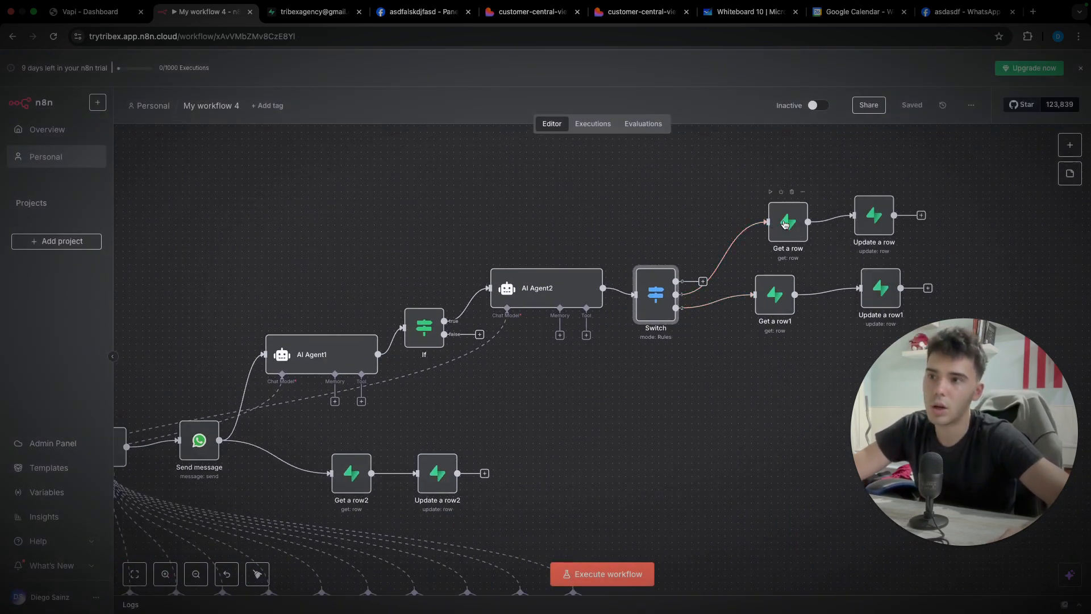
double_click(785, 223)
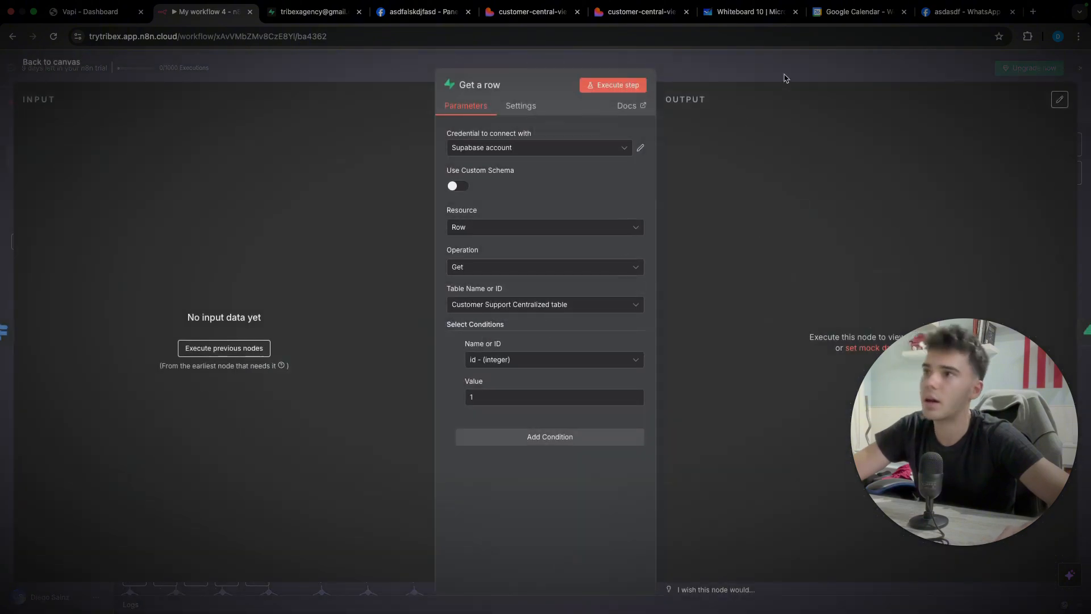
left_click(784, 82)
double_click(868, 232)
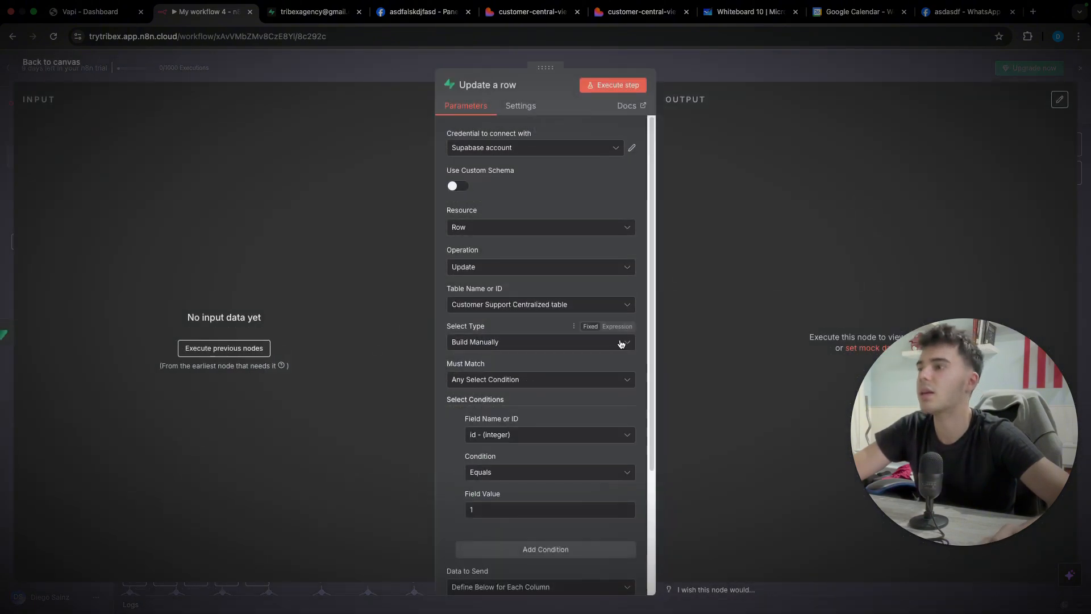
scroll(596, 414, "down", 3)
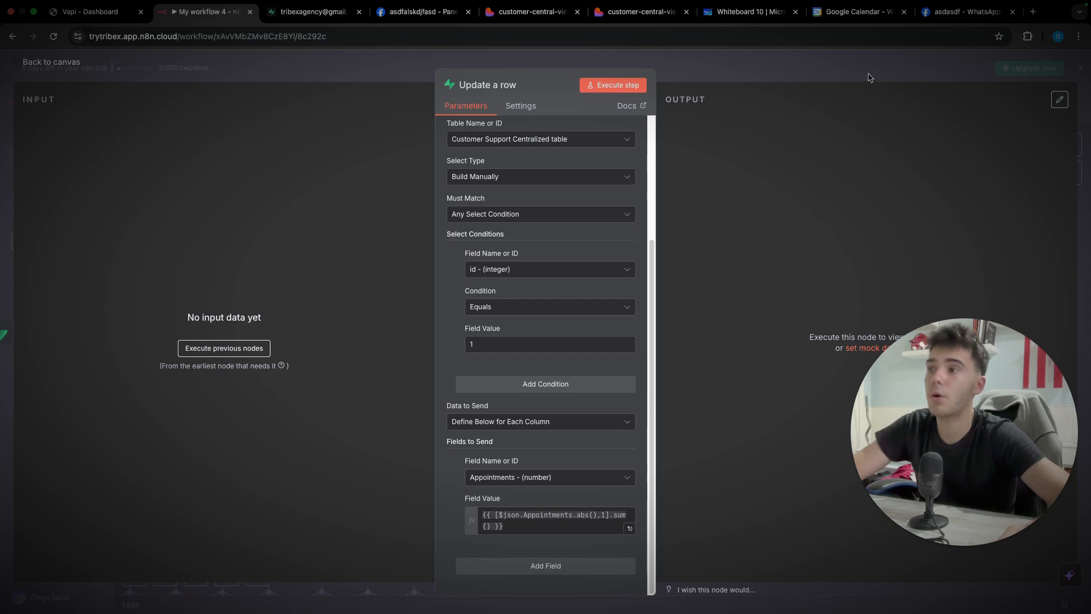
- Add an extra Messages field without a value to the Update a row node's fields to send
left_click(566, 568)
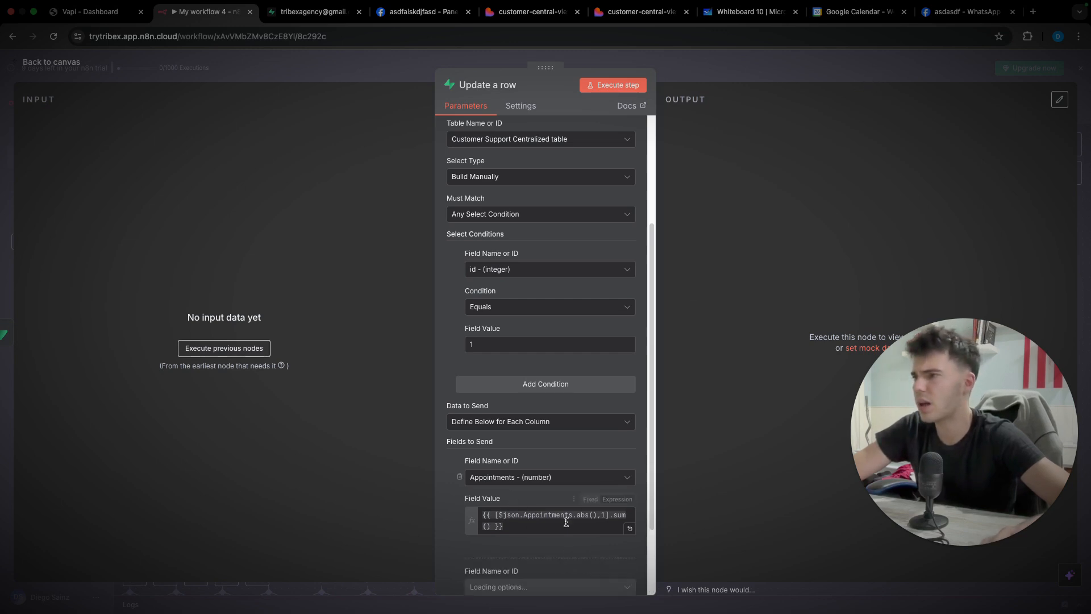
scroll(568, 512, "down", 2)
left_click(567, 490)
left_click(526, 461)
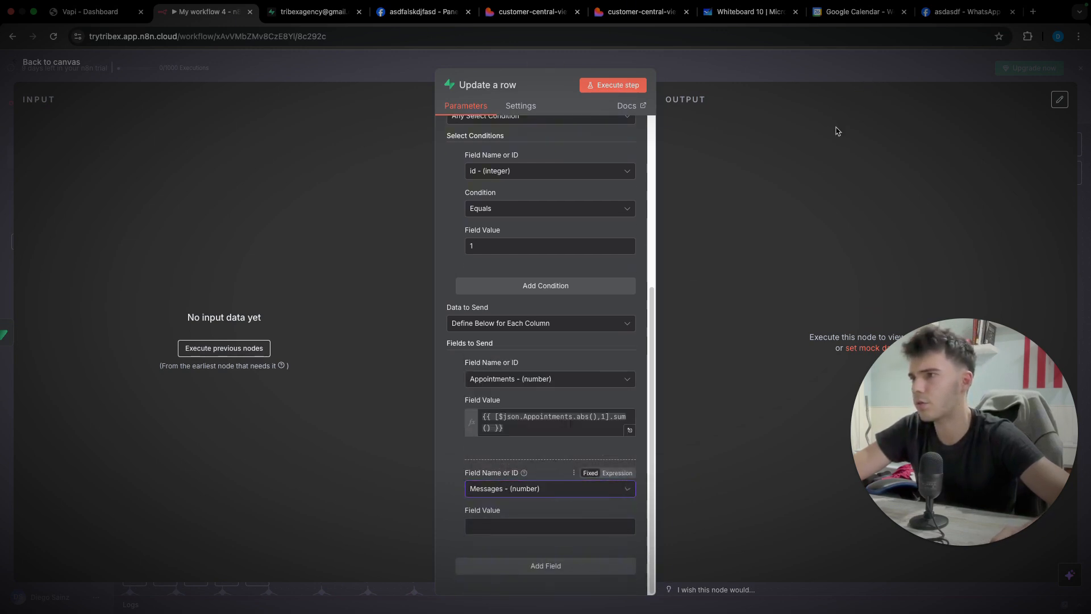
left_click(835, 76)
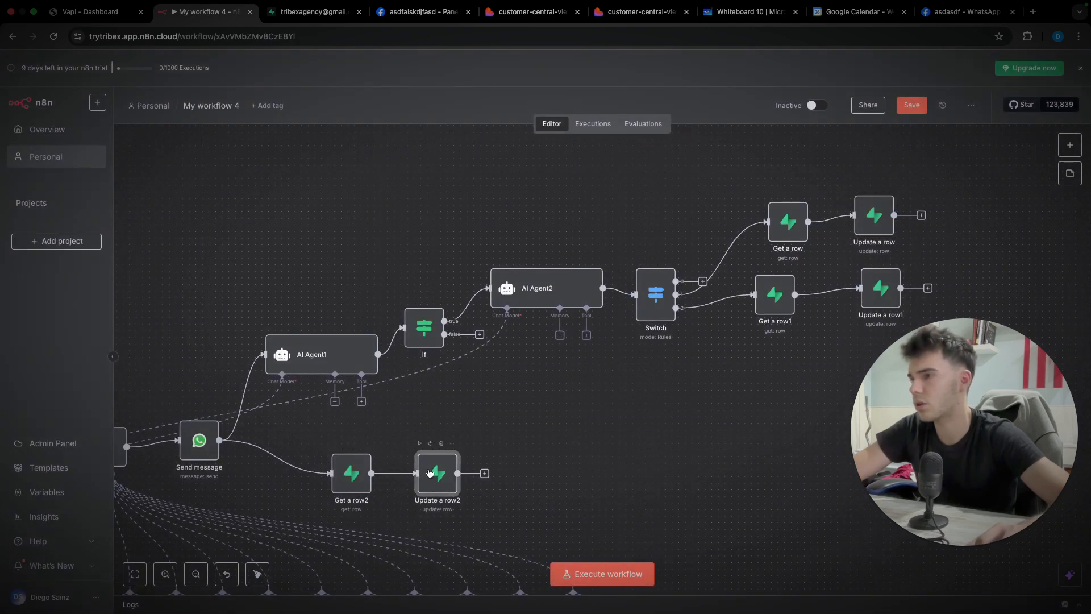
- Remove the empty Messages field from the Update a row node's fields to send
double_click(874, 216)
scroll(481, 513, "down", 5)
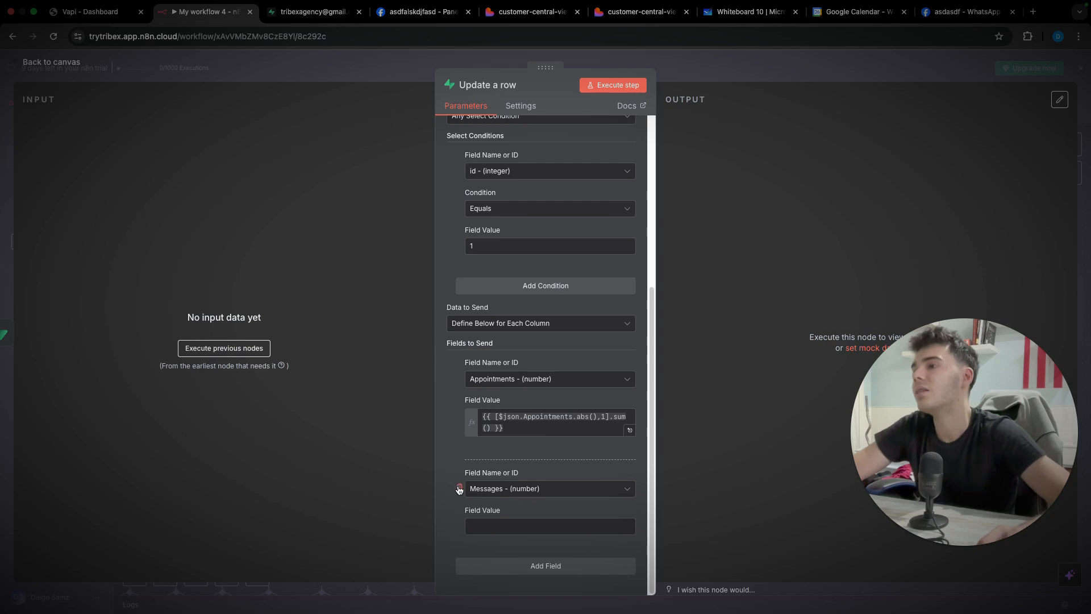
left_click(460, 489)
left_click(821, 73)
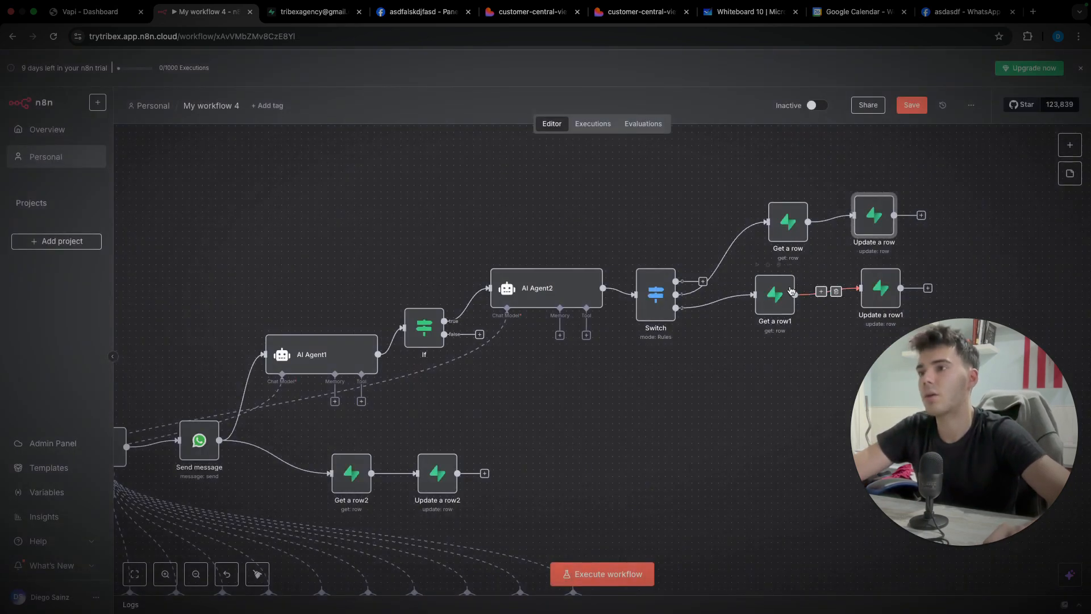
- Open the Get a row1 node, and examine the Update a row1 node's matching condition and field value expression
scroll(777, 291, "right", 2)
double_click(739, 292)
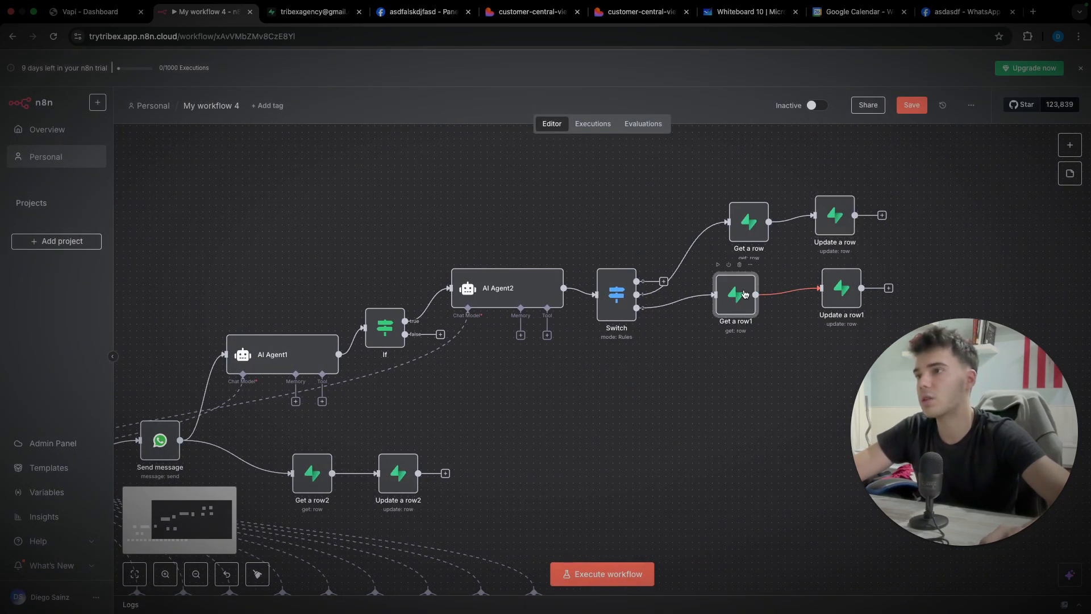
left_click(789, 72)
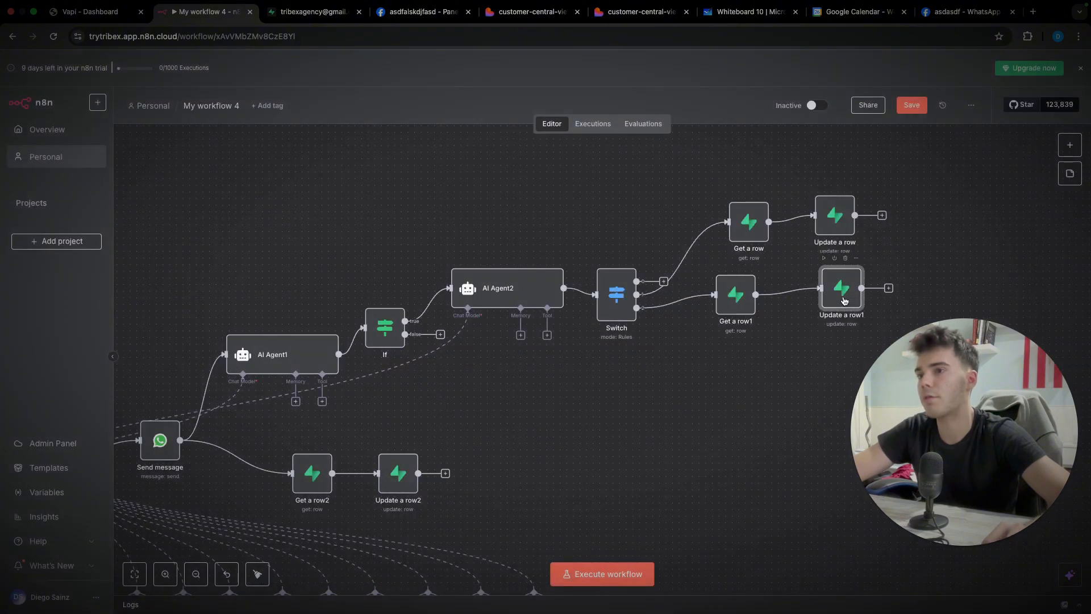
double_click(835, 291)
scroll(565, 404, "down", 3)
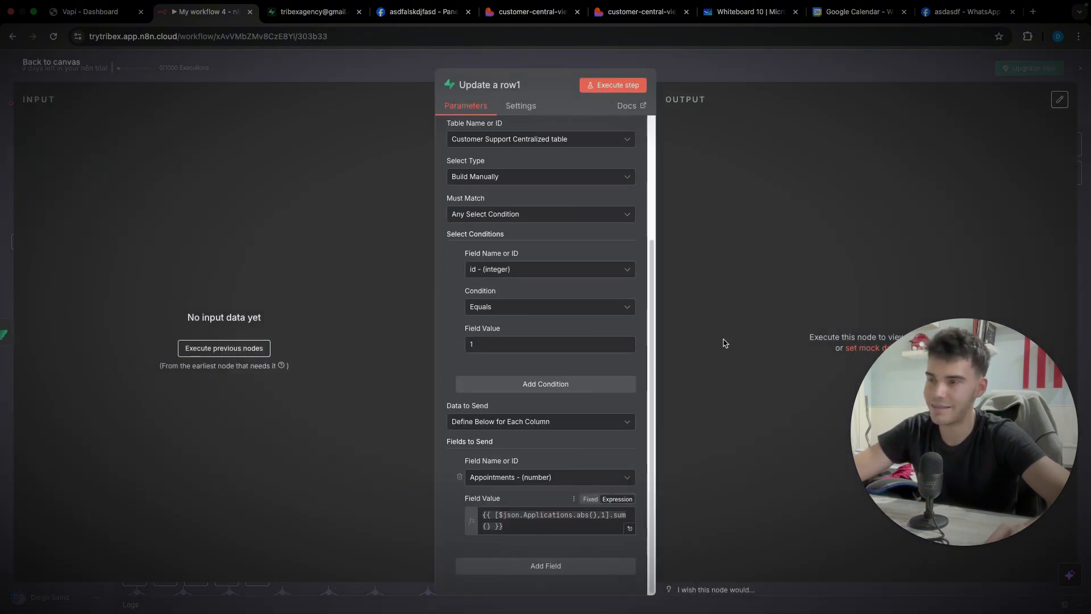
left_click(760, 73)
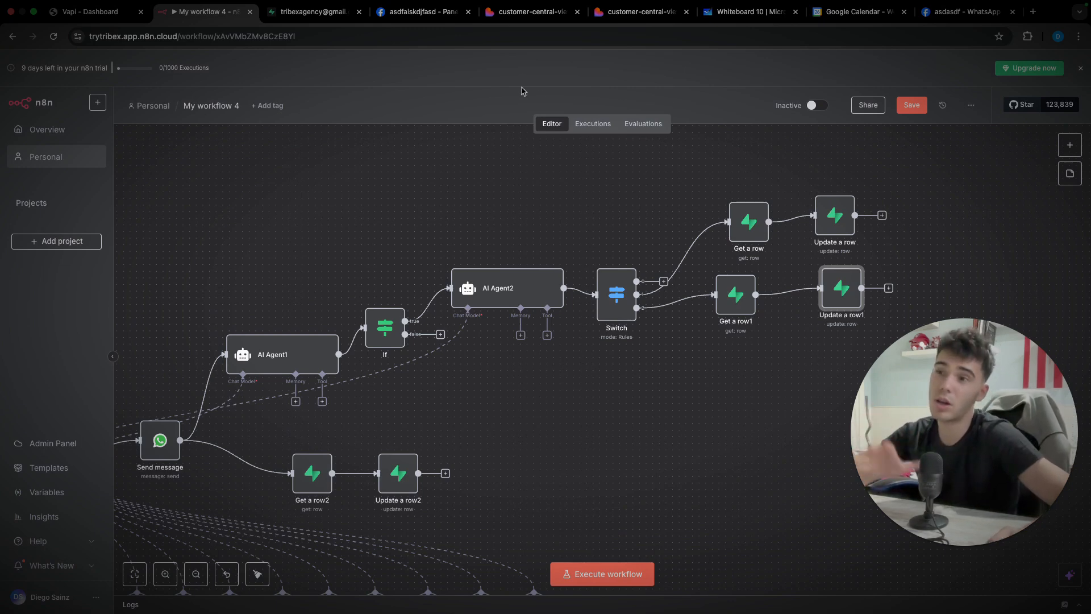
- View the Customer Support Centralized table in Supabase and switch to the Lovable project to examine the first dashboard prompt
left_click(304, 12)
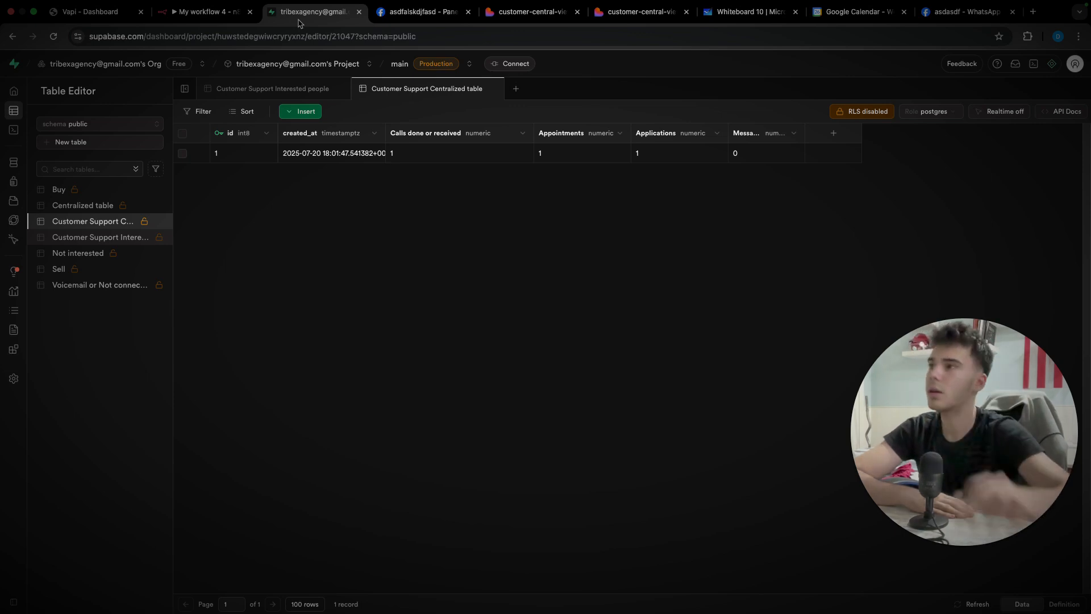
left_click(538, 12)
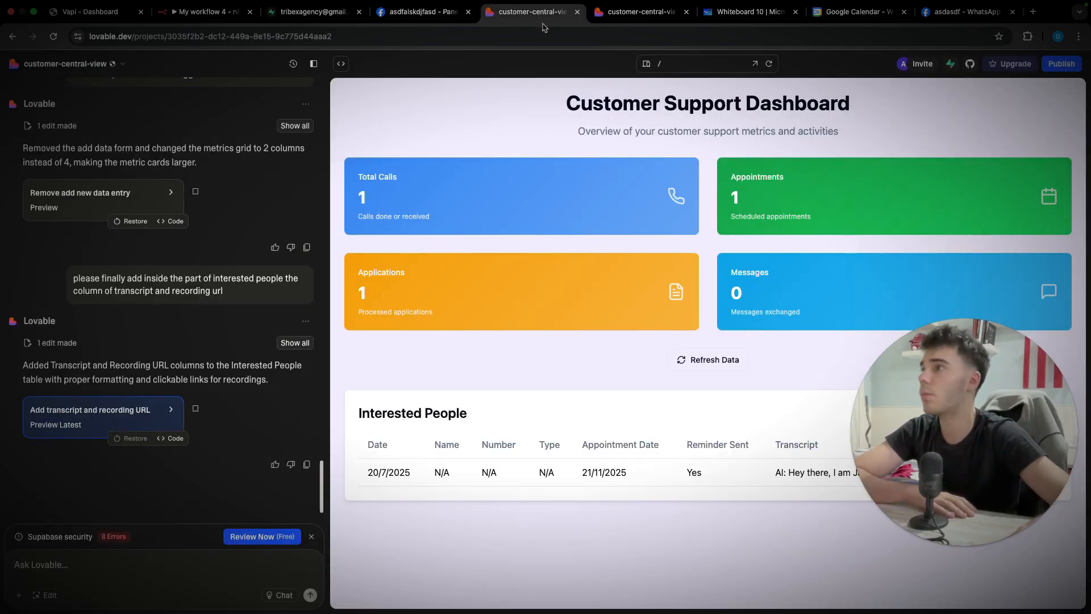
scroll(226, 245, "up", 20)
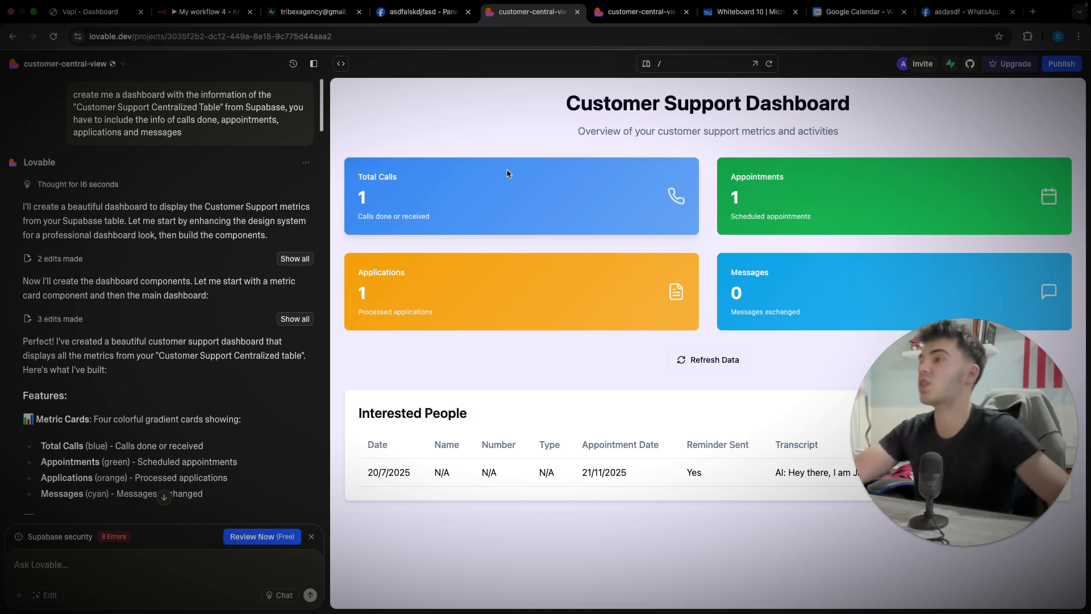
left_click_drag(72, 98, 187, 141)
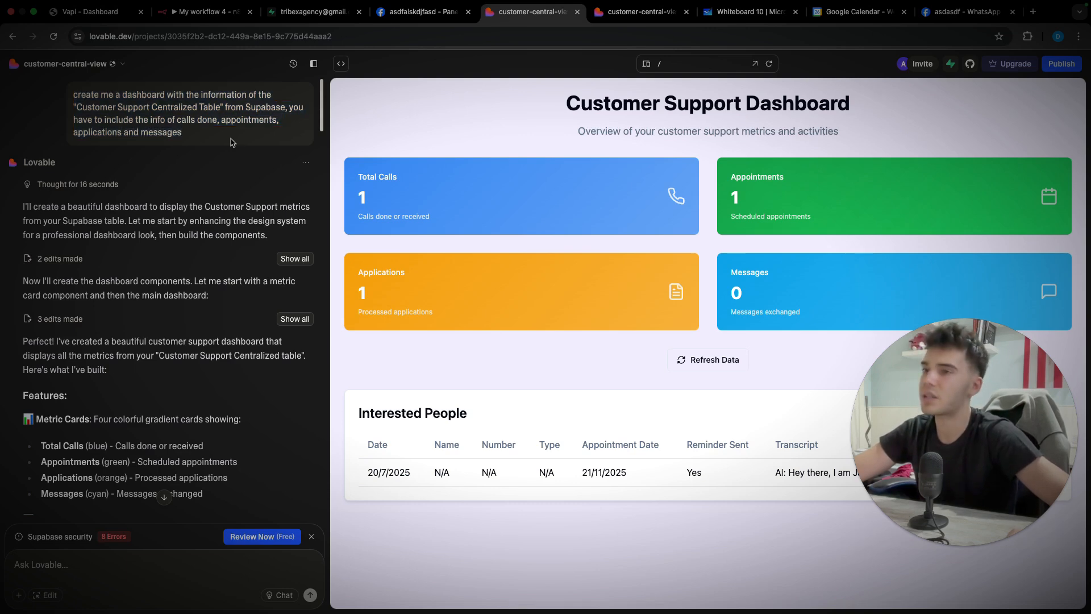
- Examine the follow-up Lovable prompt requesting the Supabase numbers, checking it against the Customer Support Centralized table
scroll(231, 142, "down", 15)
scroll(231, 142, "down", 1)
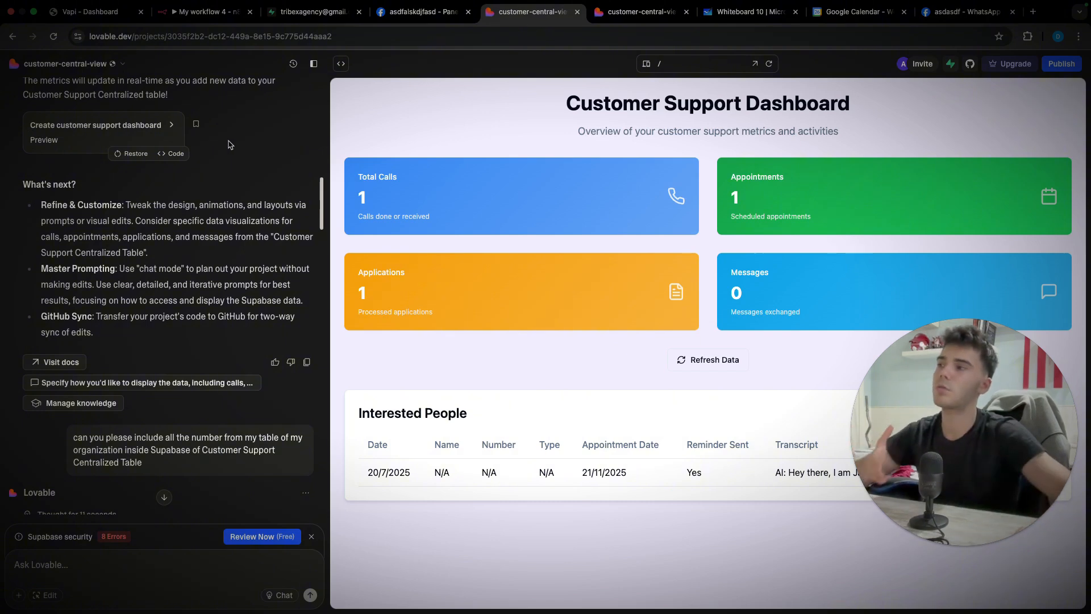
scroll(221, 247, "down", 3)
scroll(223, 279, "down", 1)
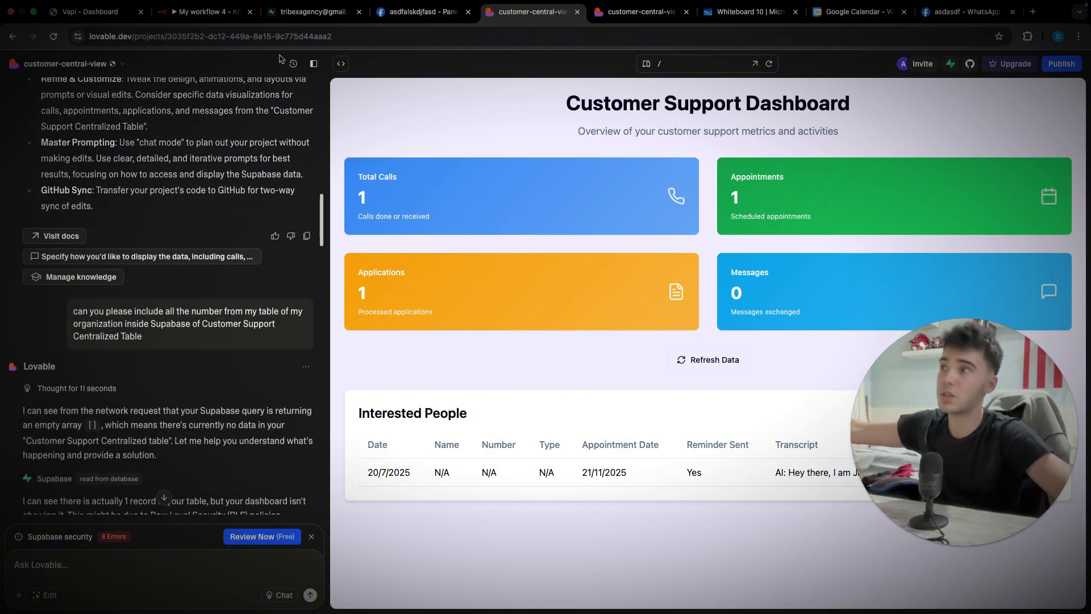
left_click(313, 11)
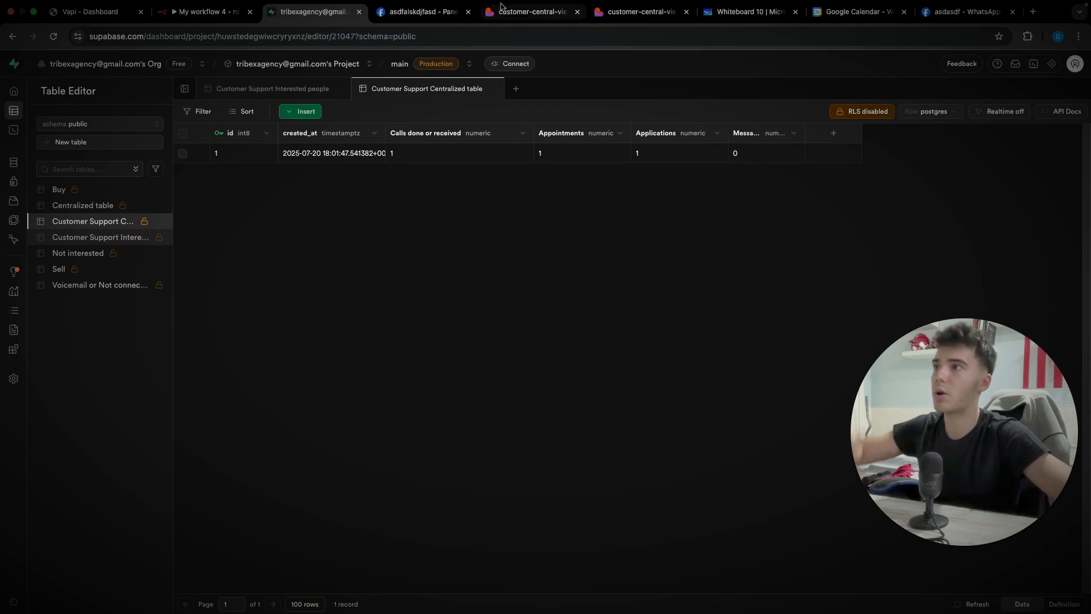
left_click(501, 7)
scroll(281, 211, "down", 5)
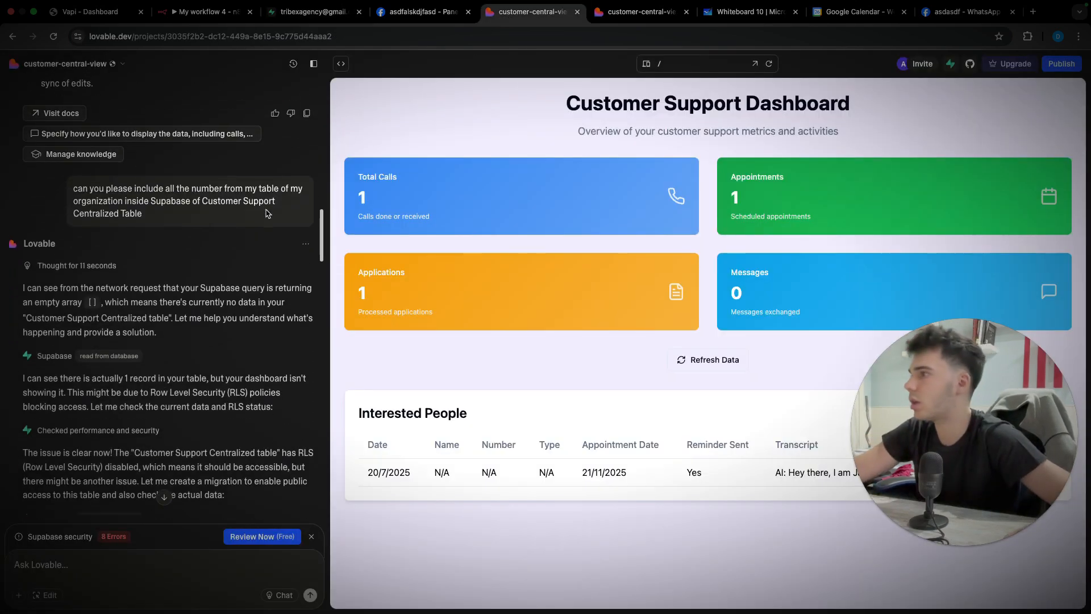
scroll(266, 214, "down", 3)
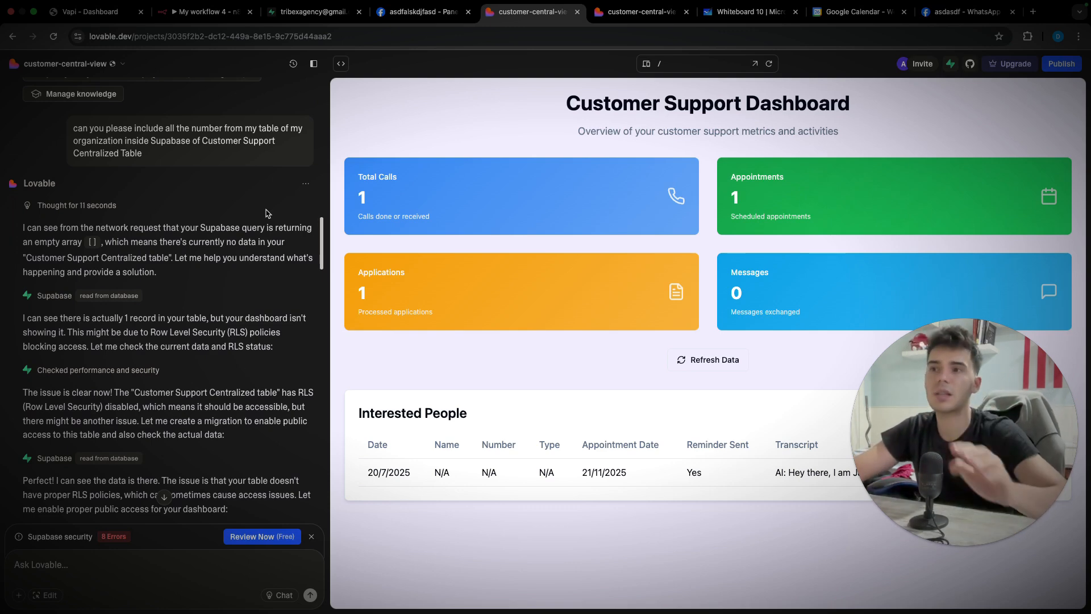
- View the Centralized table in Supabase again, and return to Lovable to review the SQL approval message and data access fix
left_click(315, 11)
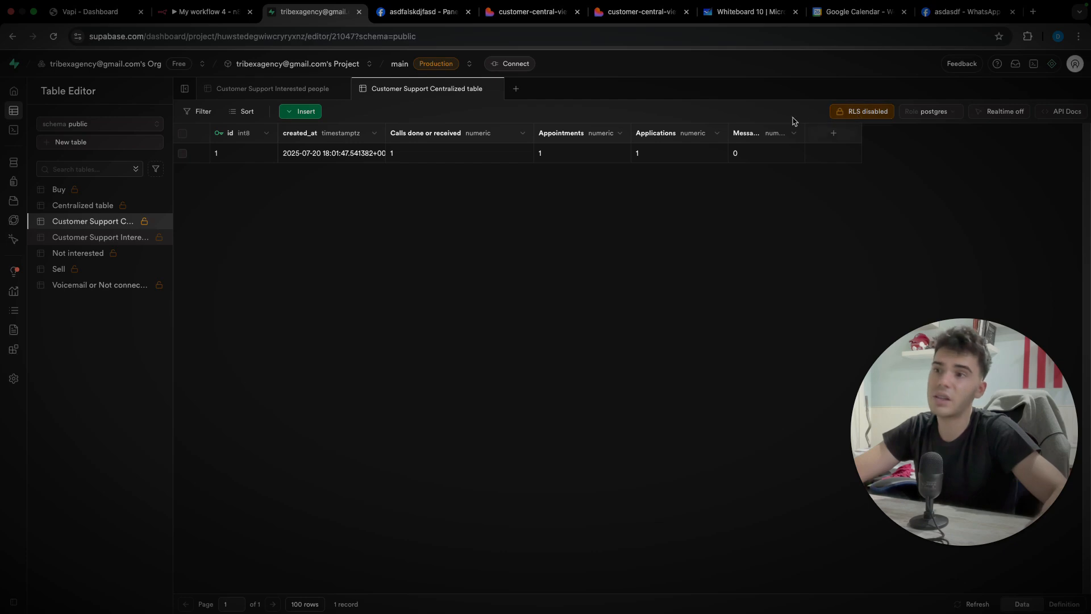
left_click(526, 11)
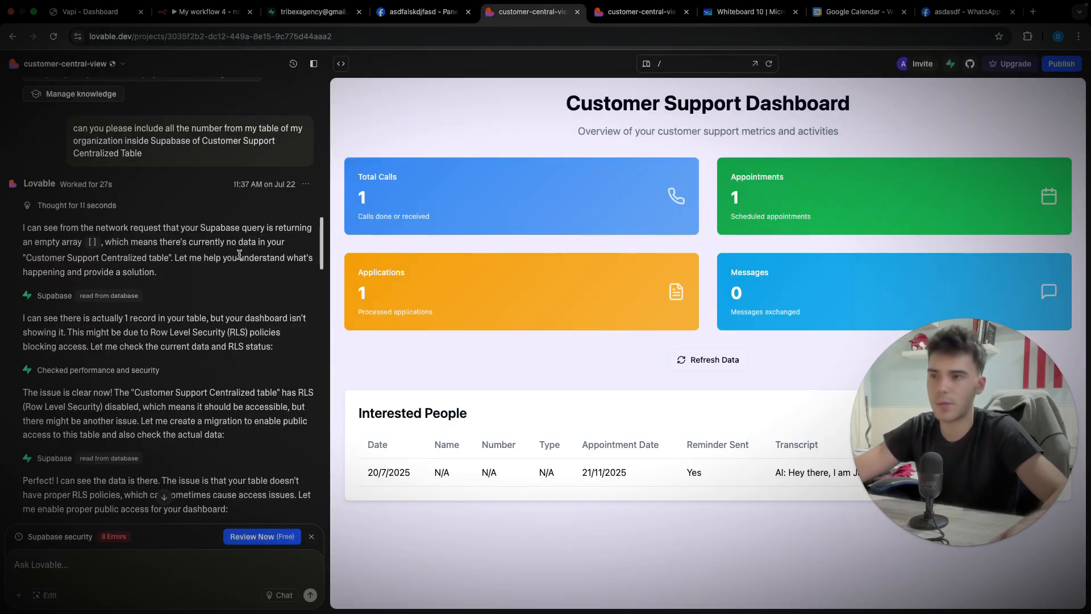
scroll(239, 254, "down", 10)
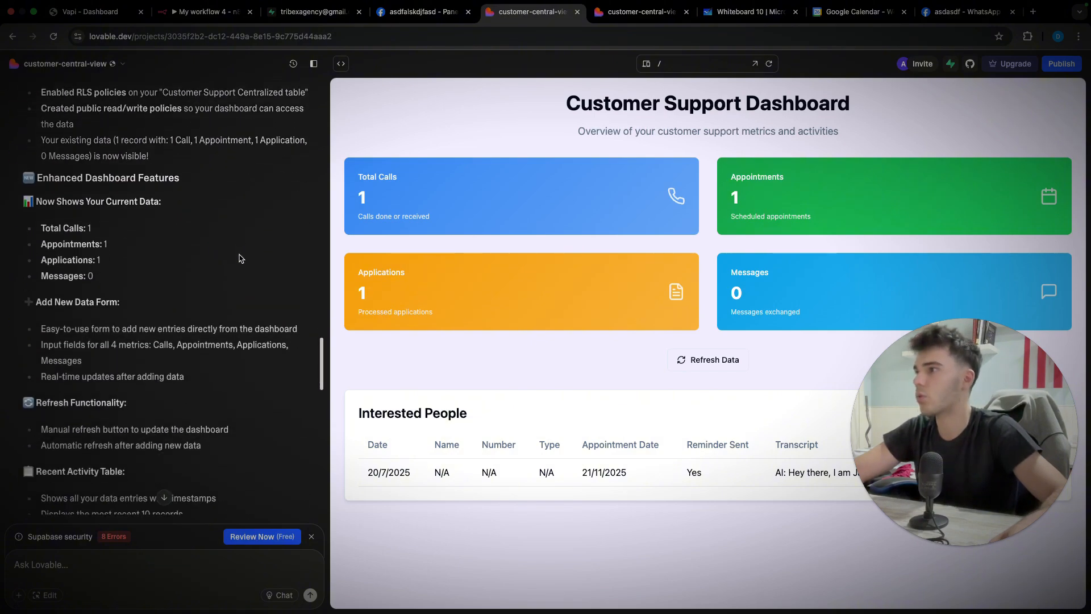
scroll(239, 258, "down", 2)
scroll(239, 258, "up", 10)
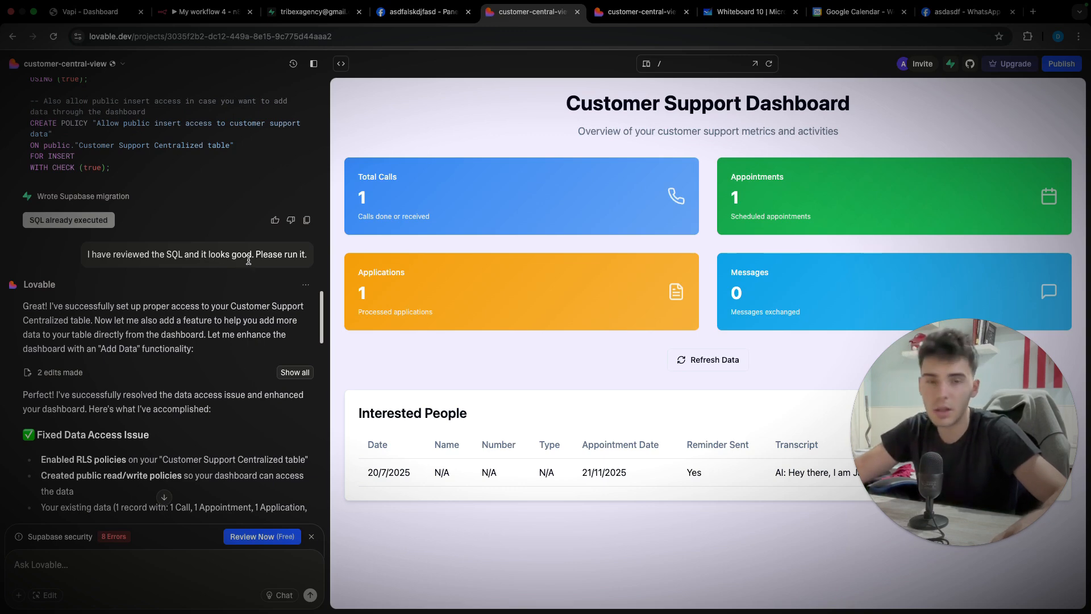
- Review the follow-up Lovable prompts about the overview and Interested People columns, and refresh the data on the published dashboard
scroll(248, 261, "down", 15)
scroll(250, 262, "up", 6)
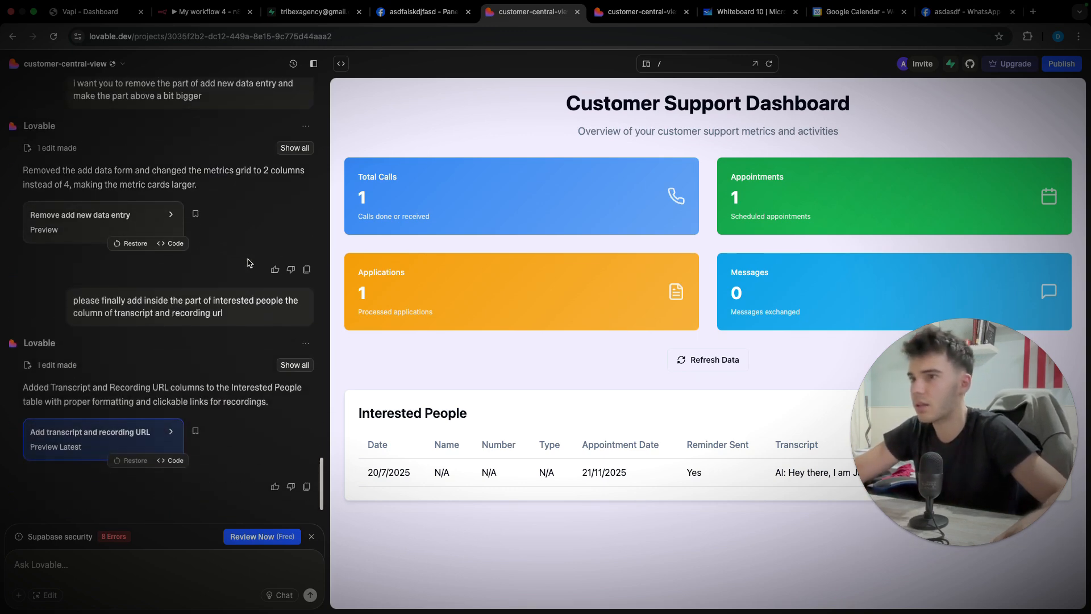
scroll(249, 262, "up", 3)
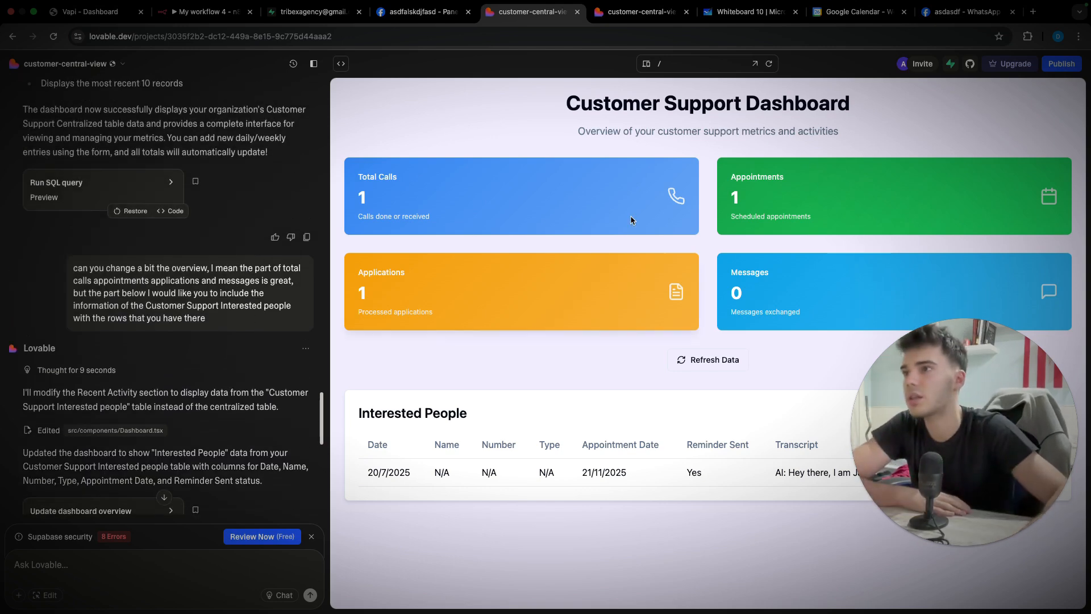
left_click(594, 14)
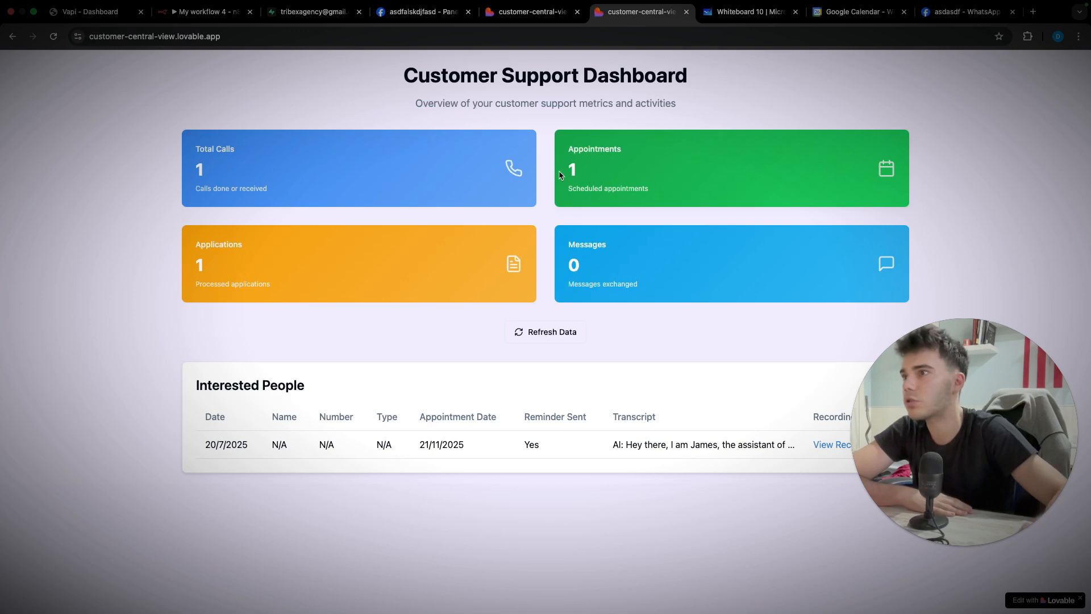
left_click(571, 339)
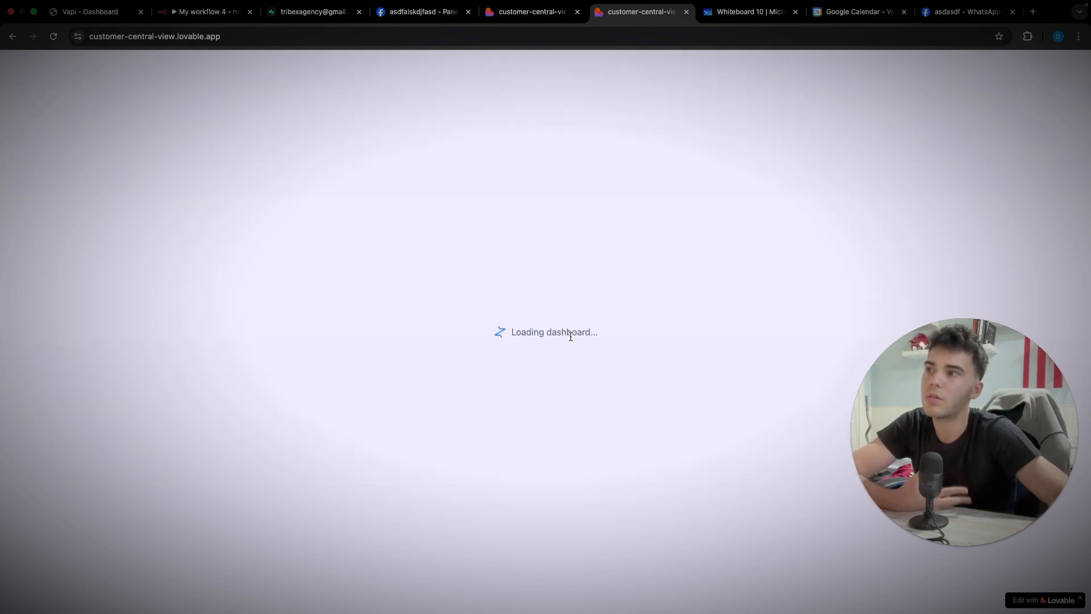
- Set the Messages value to 5 in the Customer Support Centralized table's row in Supabase
left_click(315, 12)
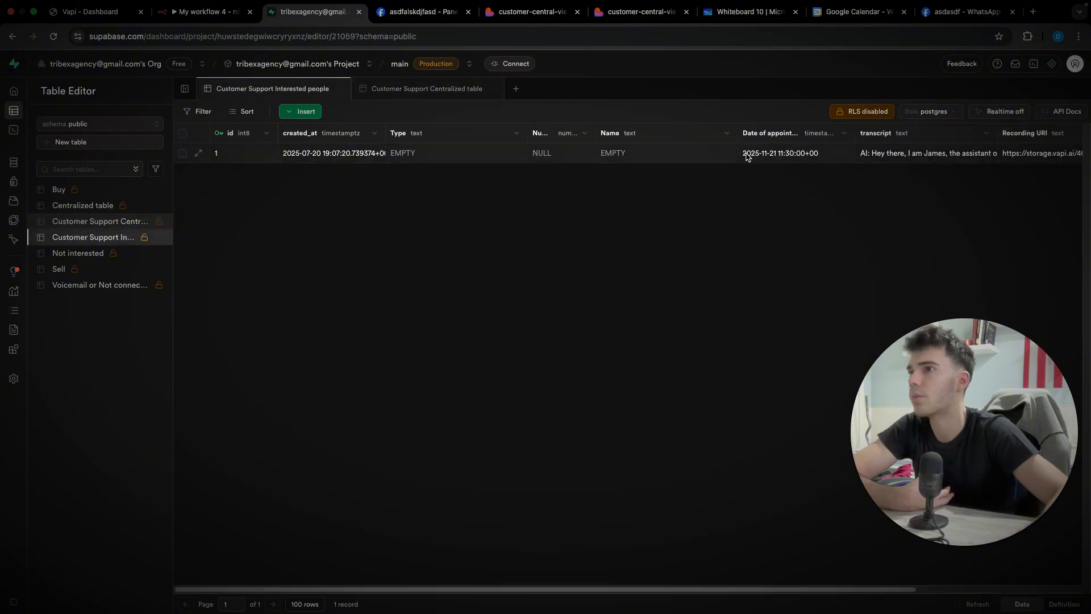
left_click(451, 90)
left_click(772, 163)
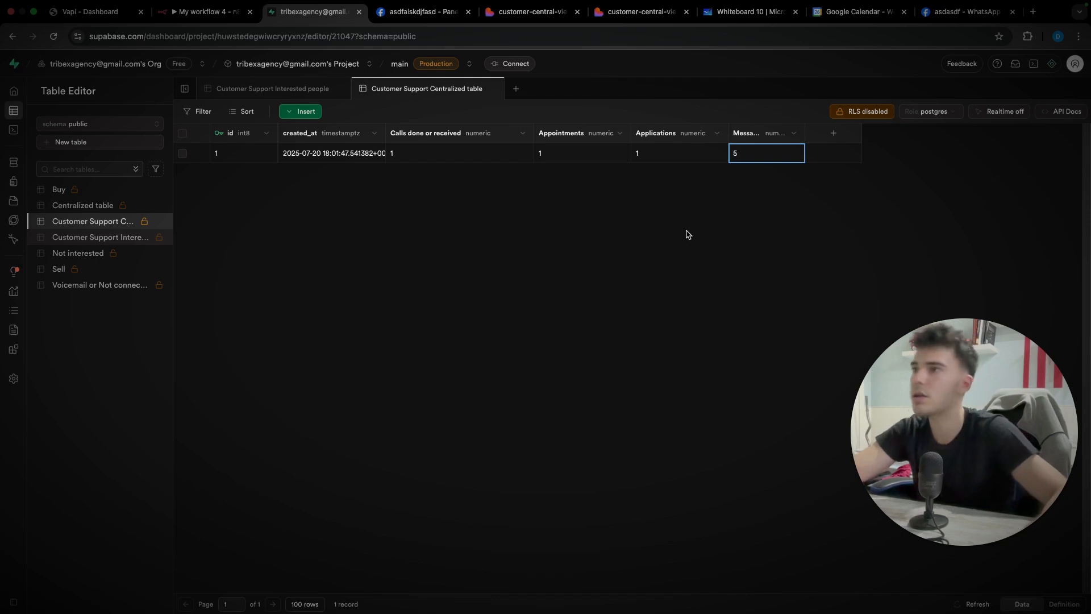
- Return to the published Customer Support Dashboard and refresh its data to check the Messages metric and the Interested People table
left_click(509, 21)
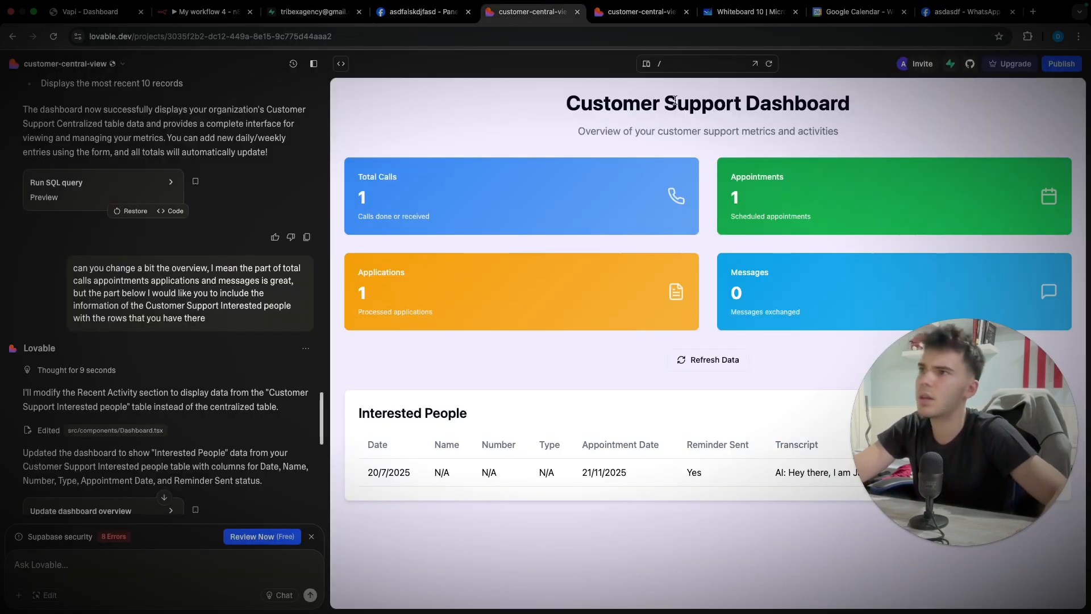
left_click(640, 11)
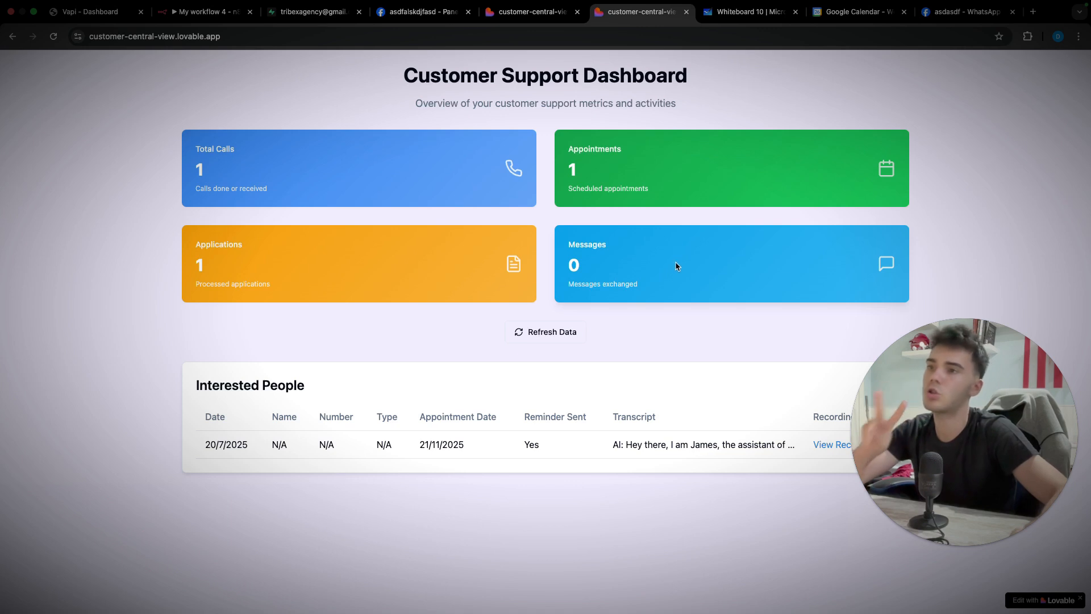
left_click(573, 334)
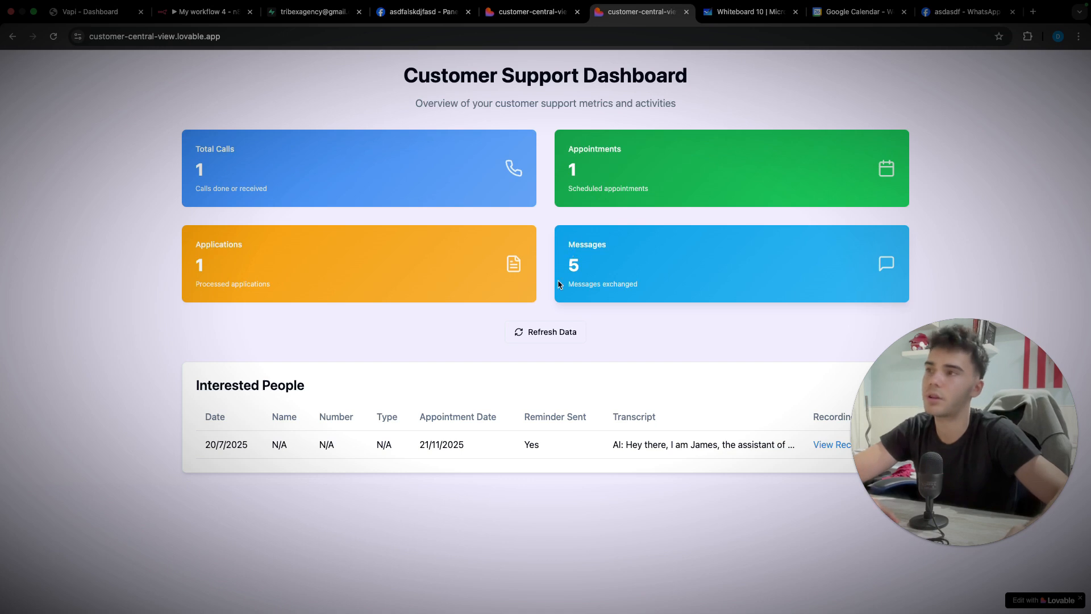
left_click_drag(873, 414, 14, 480)
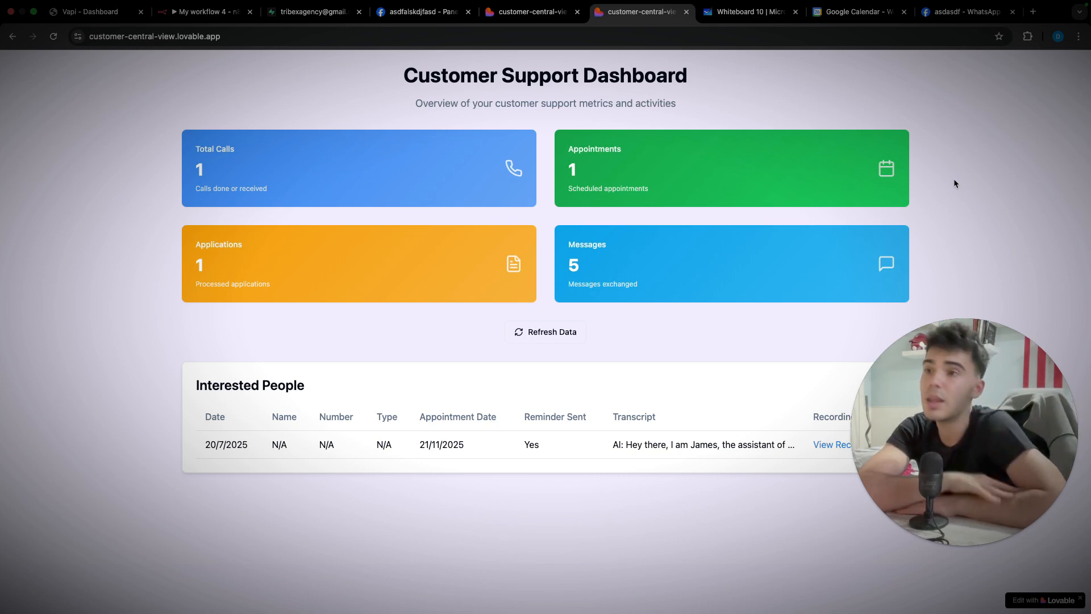
- Switch to n8n, save the changes to My workflow 4, and open My workflow 2 from the personal workflows
left_click(207, 12)
left_click(59, 140)
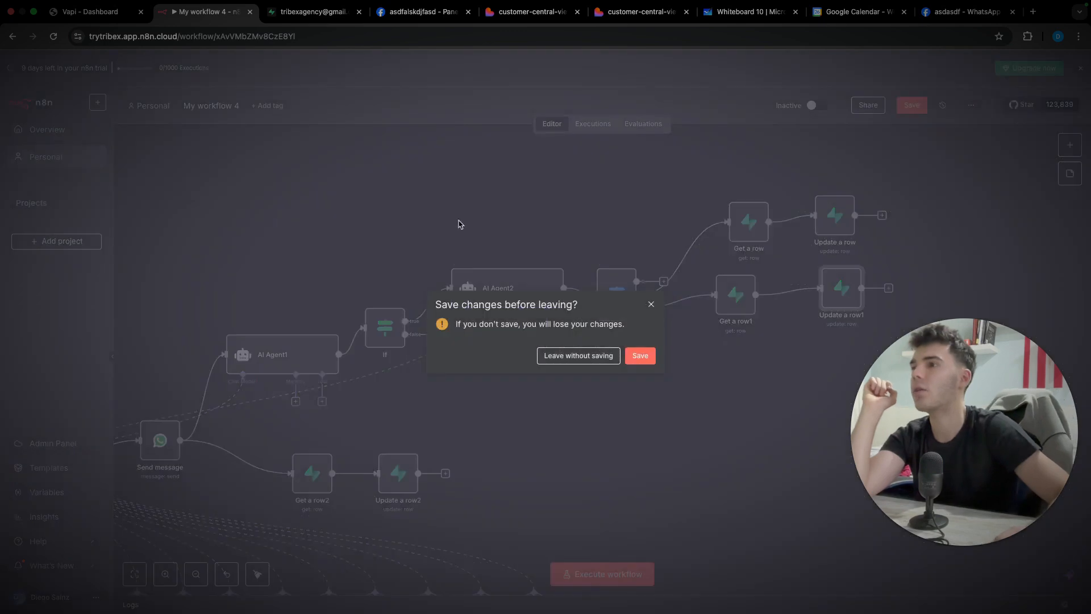
left_click(643, 356)
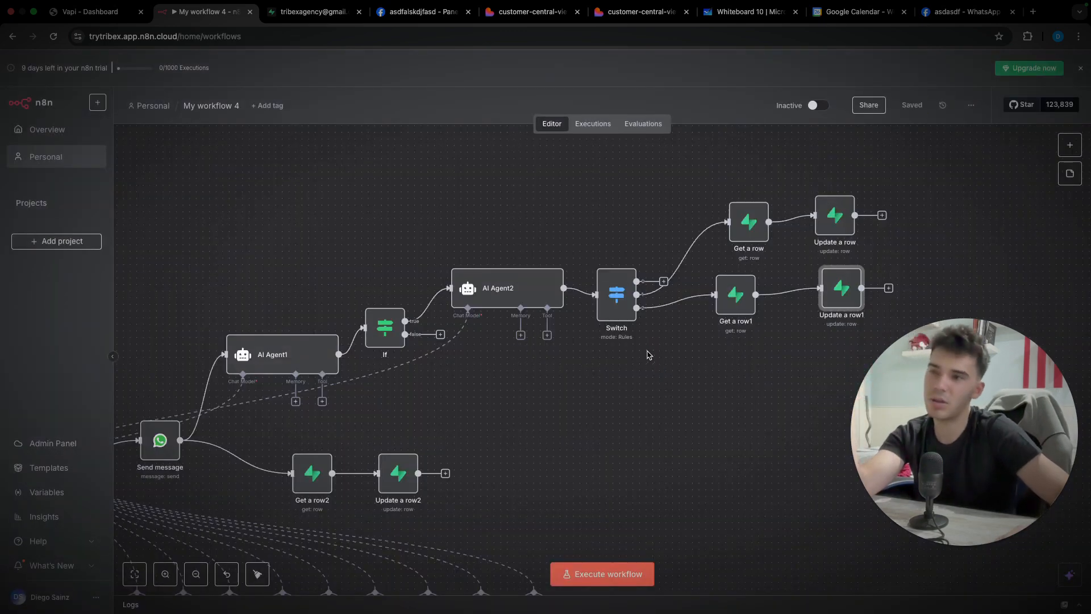
left_click(515, 436)
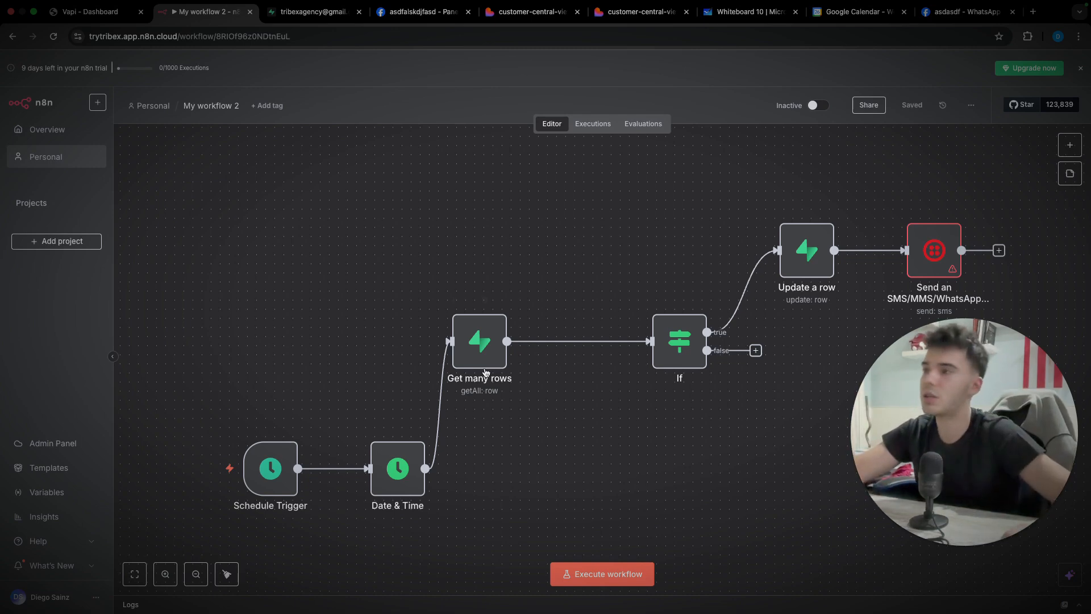
- Examine the Schedule Trigger node's trigger rules and the Date & Time node's date addition settings
left_click(273, 464)
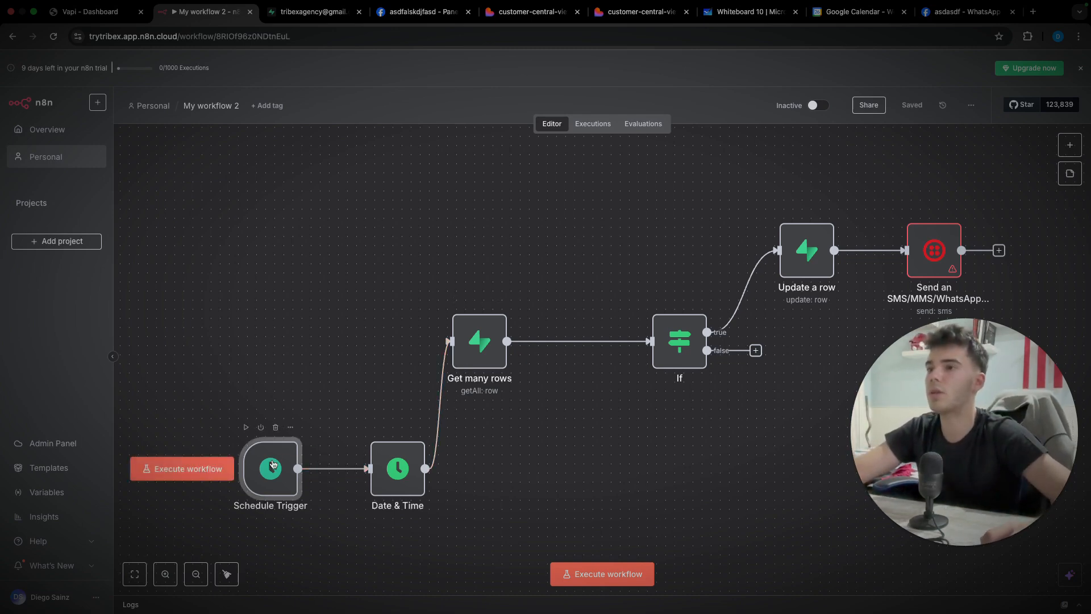
double_click(272, 464)
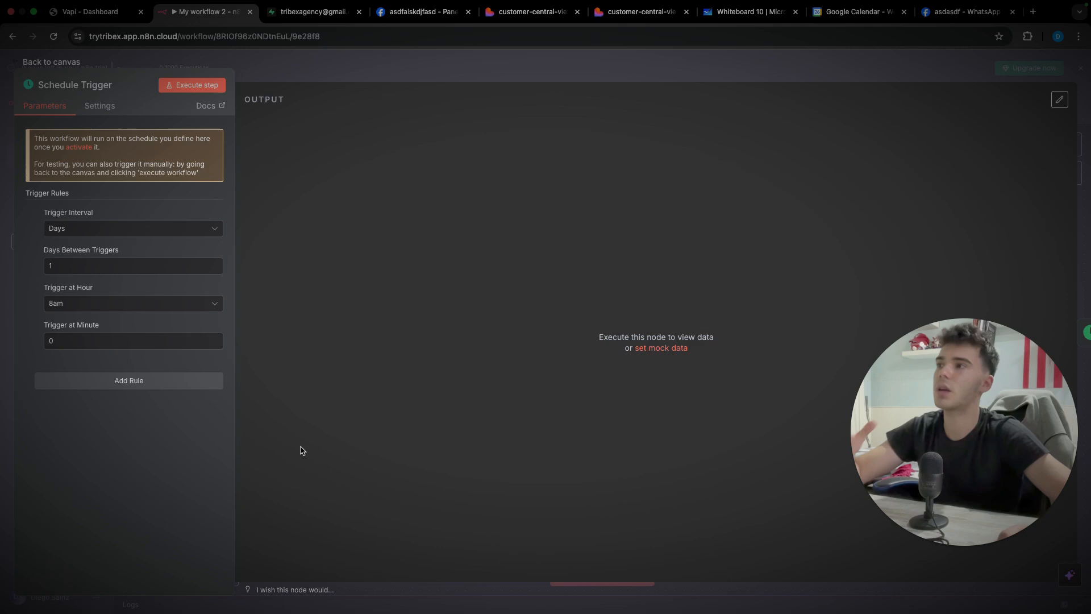
left_click(321, 69)
left_click(407, 484)
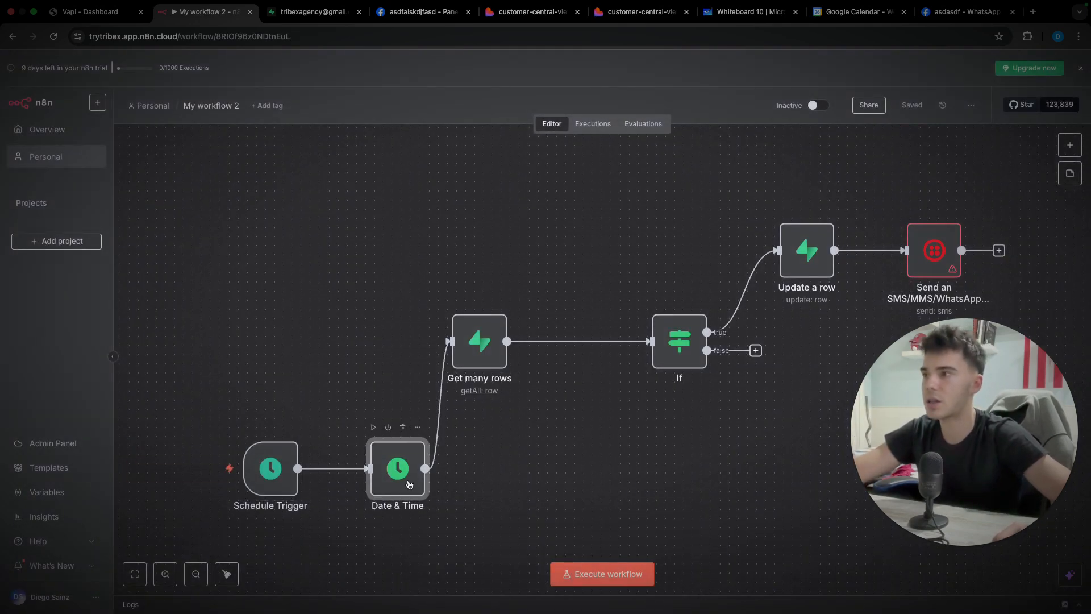
double_click(405, 480)
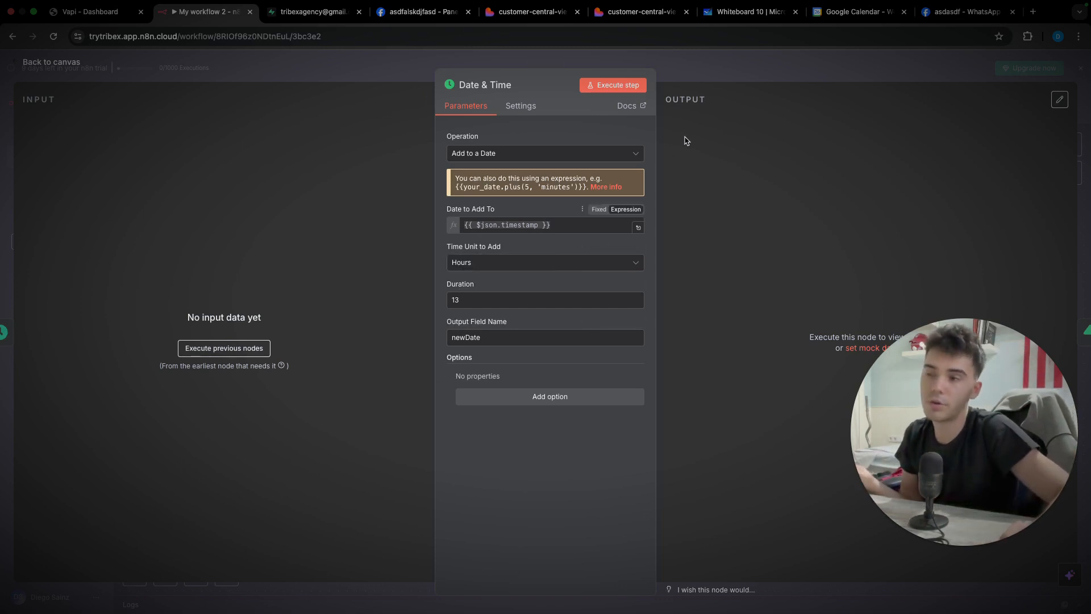
left_click(677, 69)
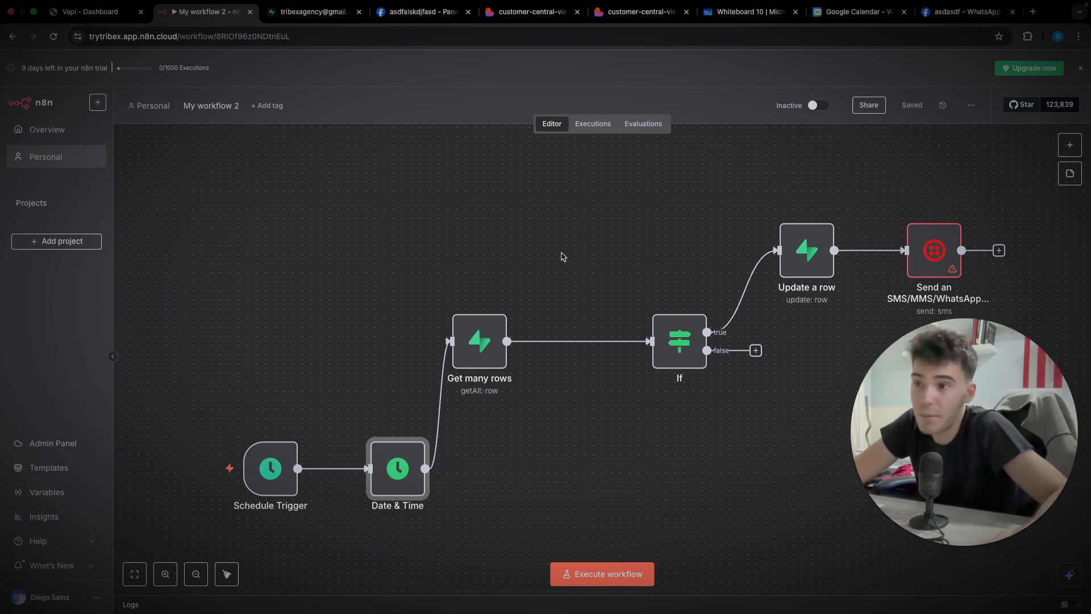
- Examine the Get many rows node's source table and the If node's appointment date and reminder conditions
double_click(481, 341)
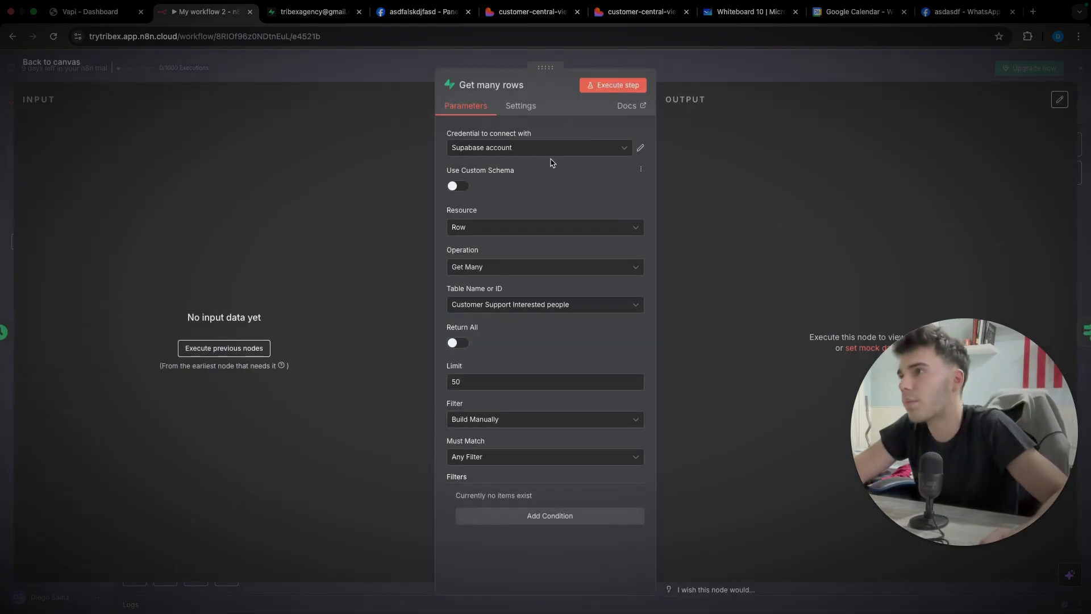
left_click(731, 69)
double_click(677, 336)
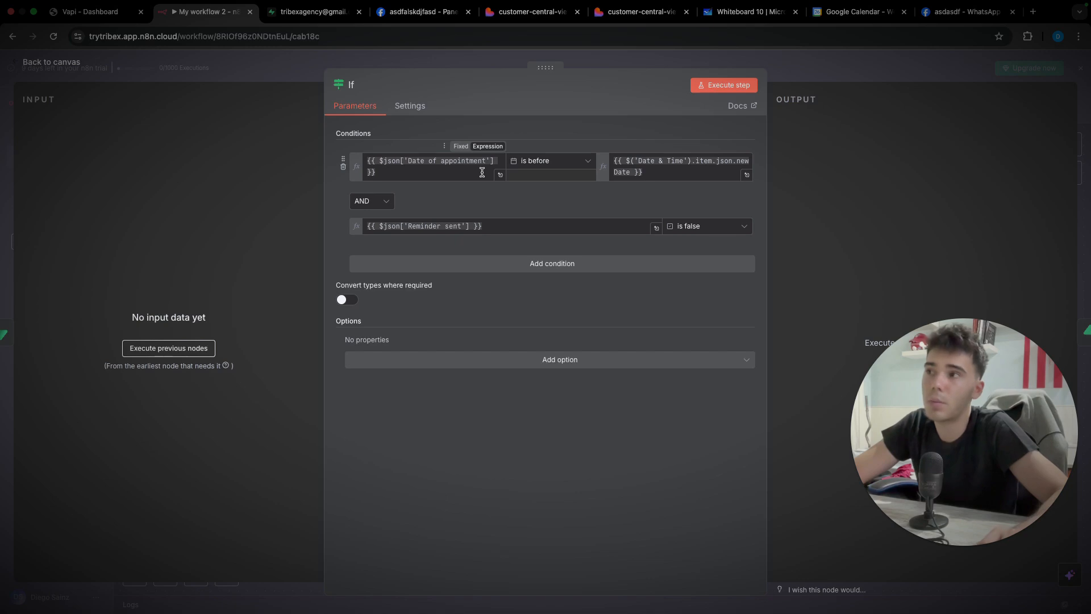
left_click(826, 72)
- Examine the Update a row node's matching condition and the Reminder sent field it writes
left_click(796, 275)
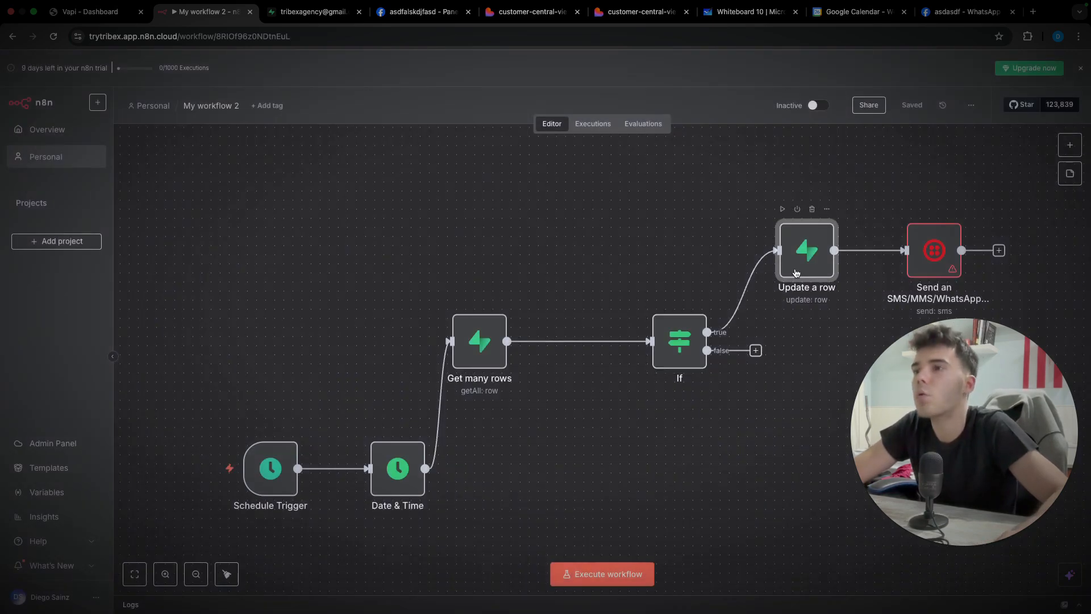
double_click(796, 274)
scroll(569, 256, "down", 3)
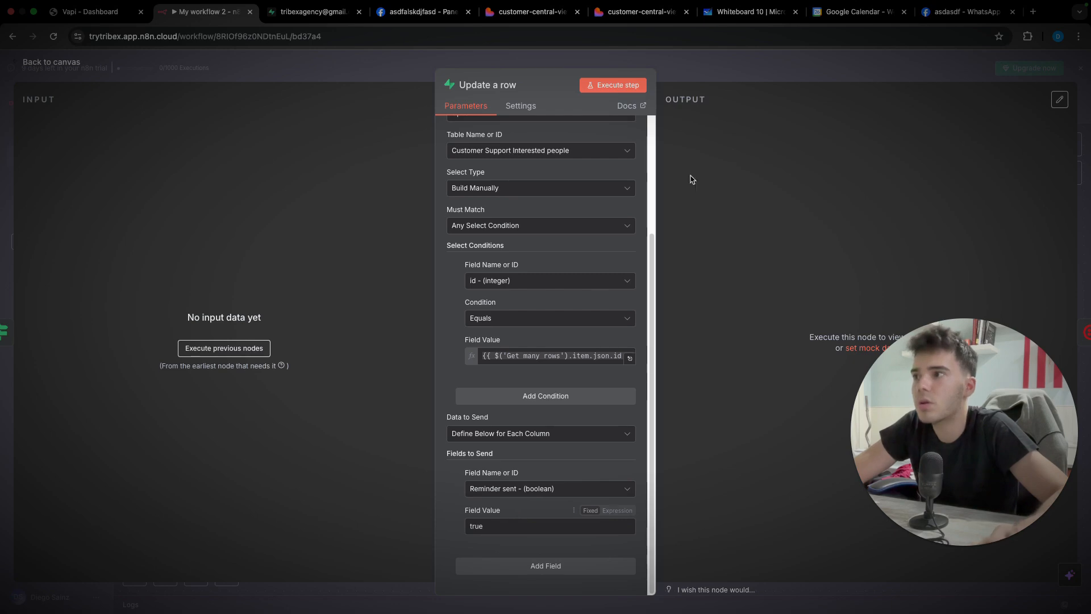
left_click(769, 77)
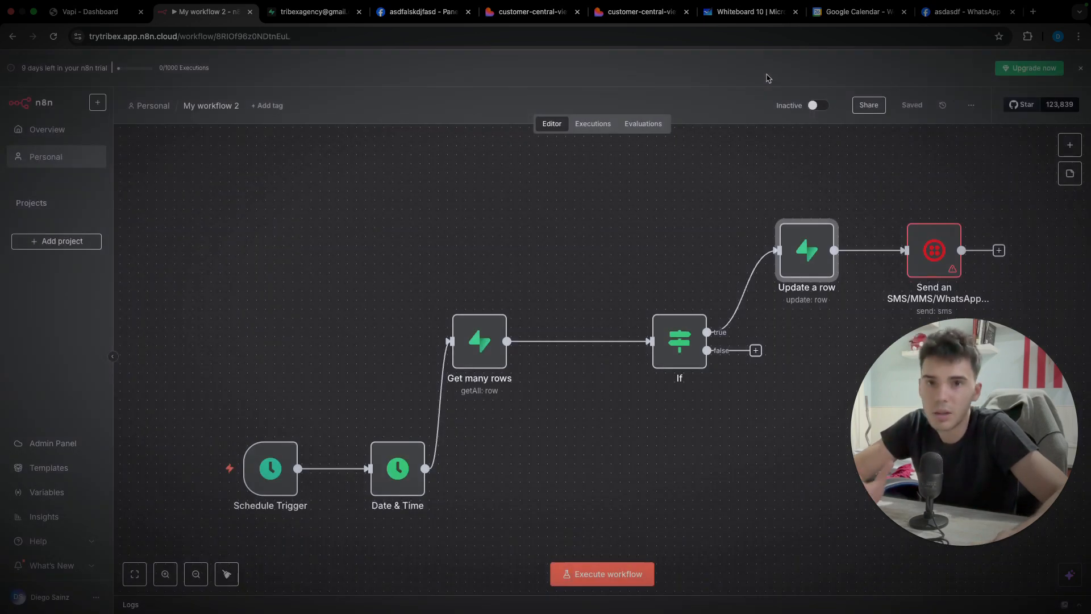
- Examine the Twilio send node's full reminder message expression, and return to the published Customer Support Dashboard
double_click(928, 243)
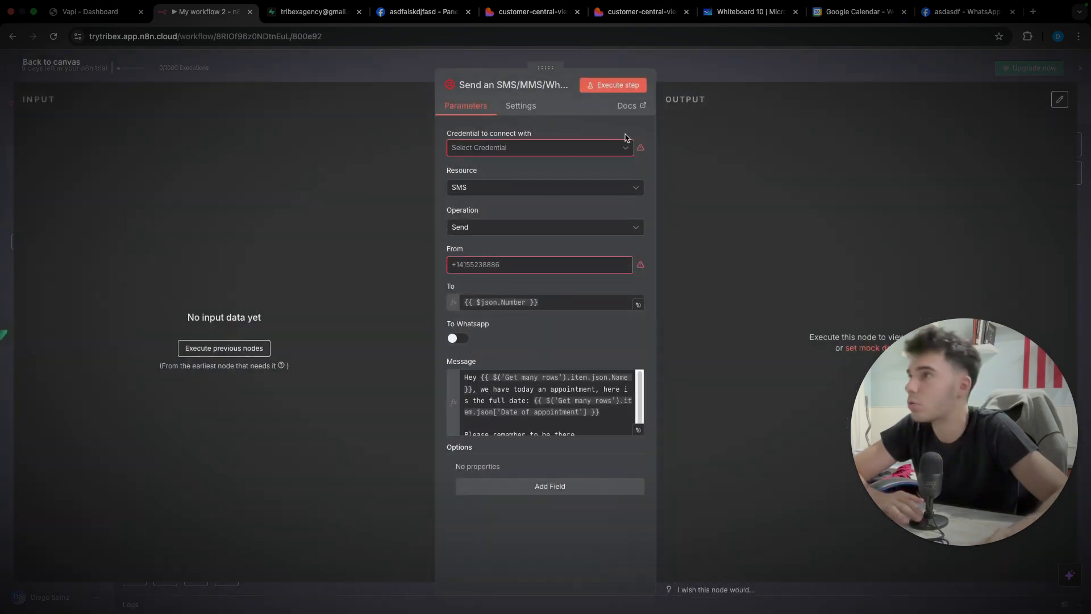
left_click(638, 430)
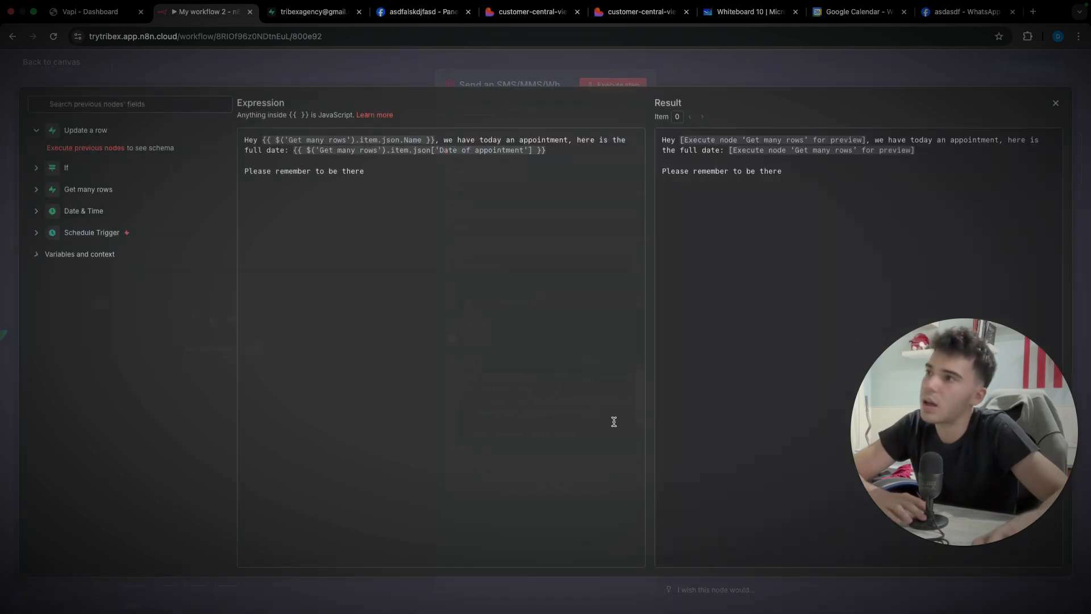
left_click(790, 68)
left_click(779, 111)
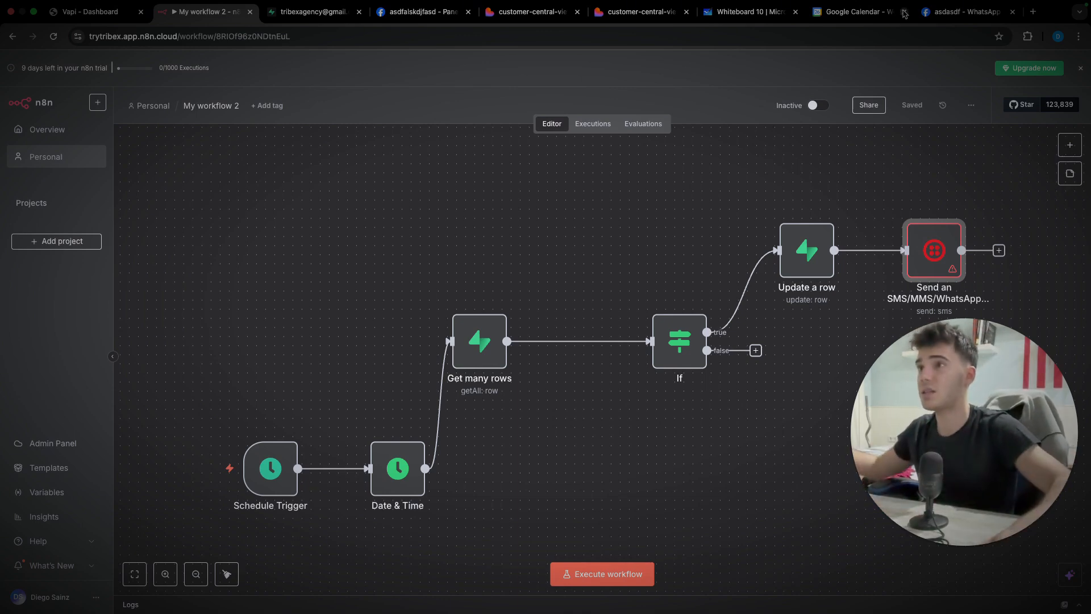
left_click(642, 12)
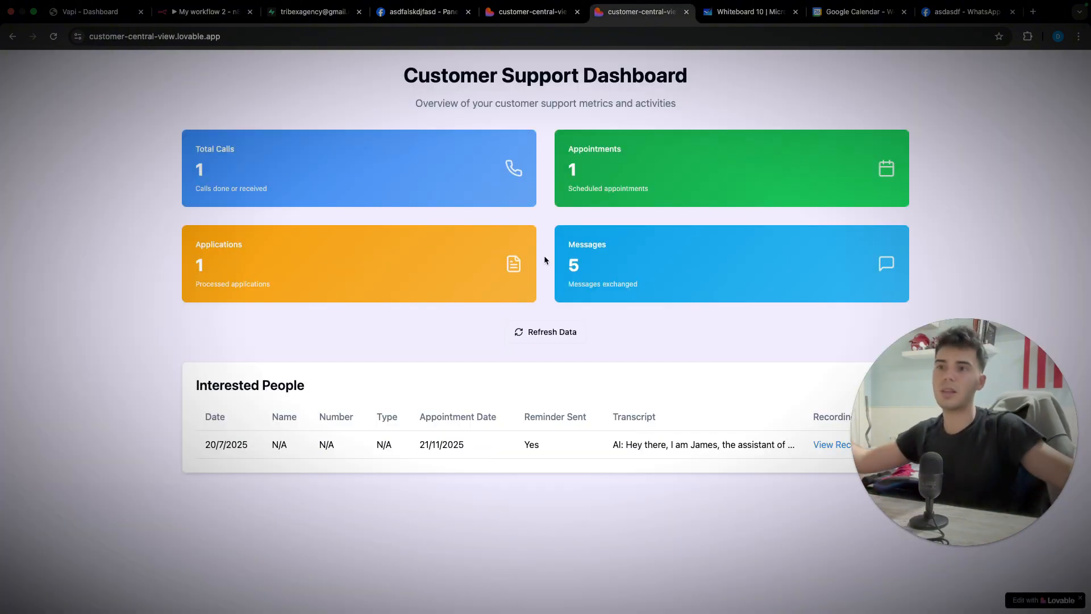